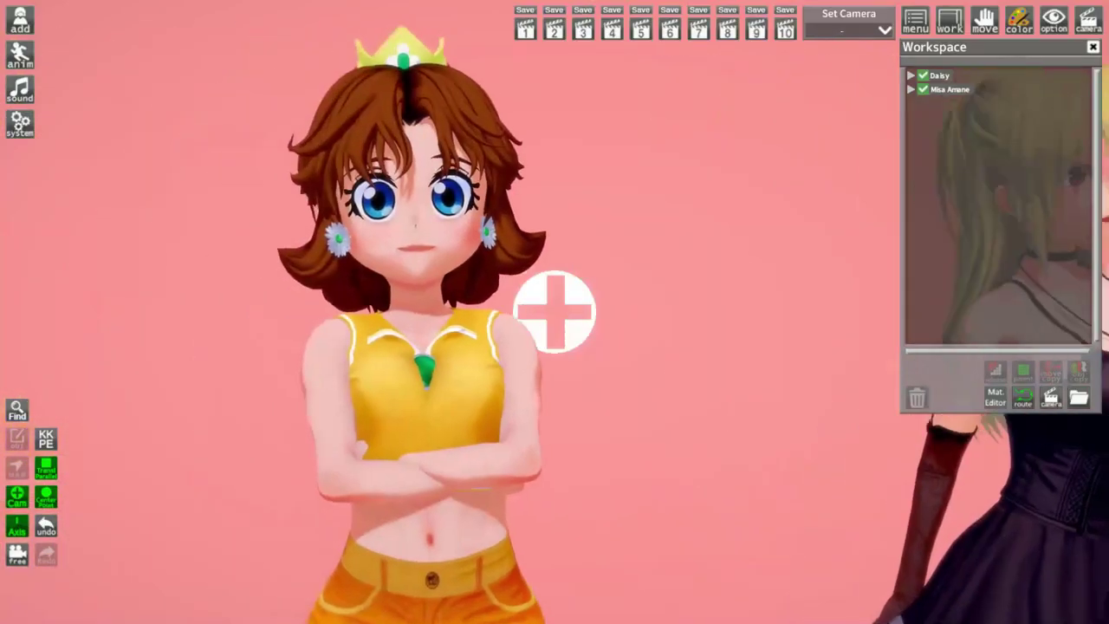
drag(555, 312, 615, 312)
middle_drag(555, 312, 226, 355)
drag(555, 312, 624, 312)
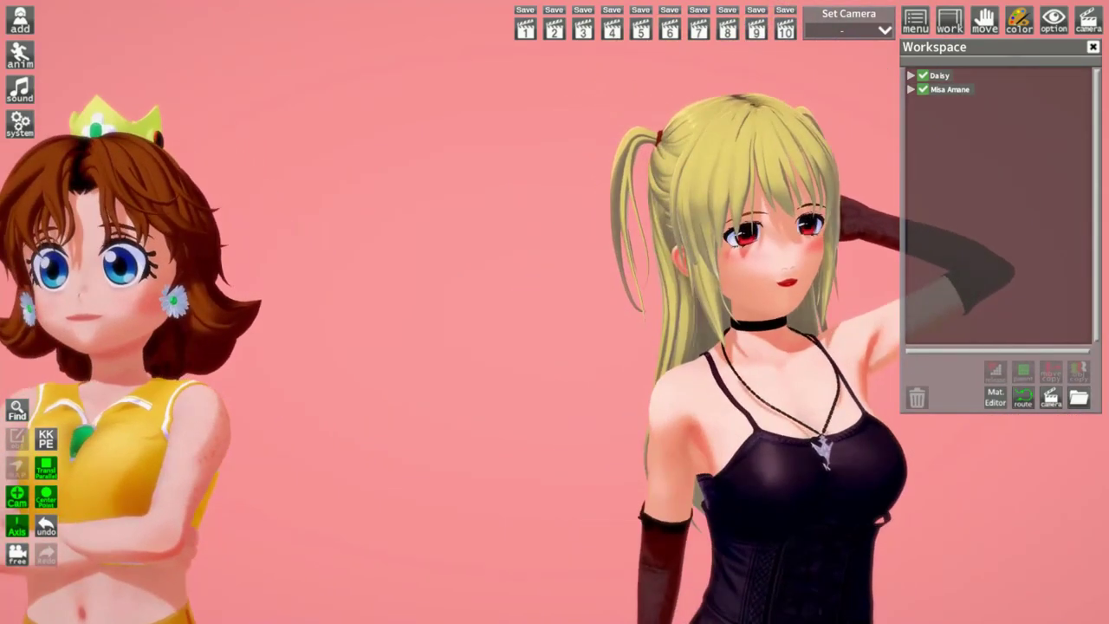
middle_drag(554, 312, 875, 325)
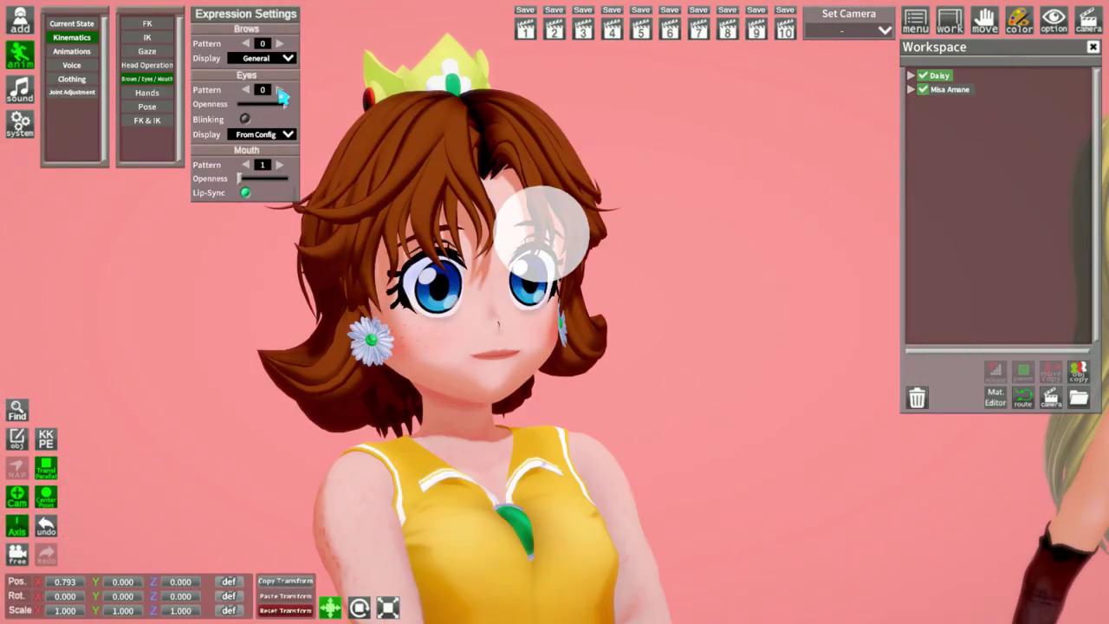
Preview several eye patterns on Daisy's face and set the eye pattern back to 0
click(279, 90)
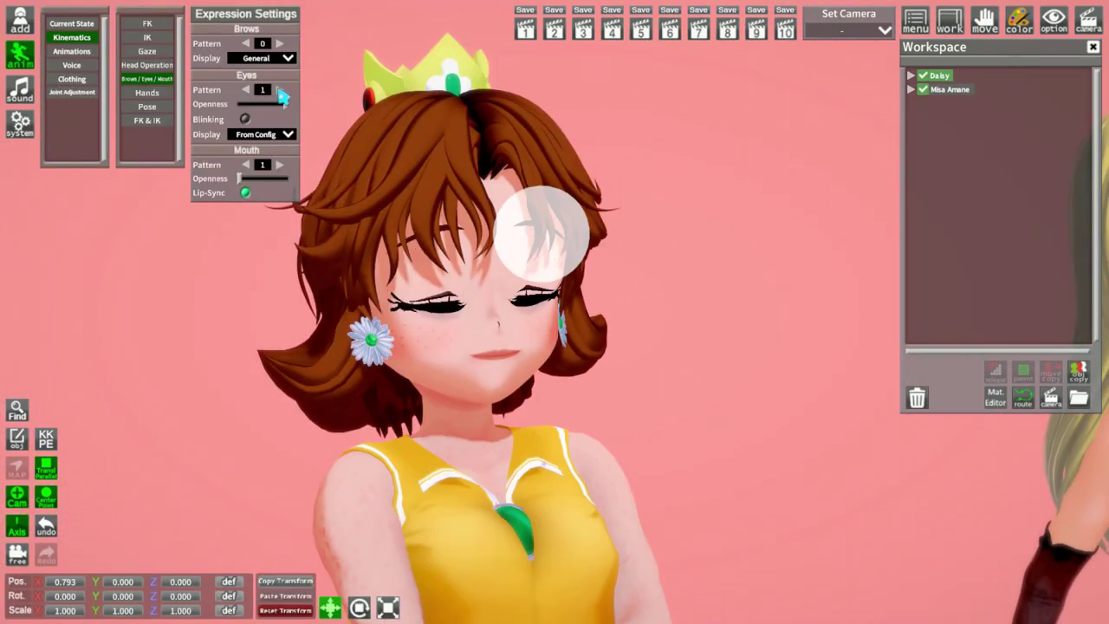
click(279, 90)
click(280, 91)
click(280, 91)
click(245, 91)
click(245, 91)
click(246, 91)
click(247, 92)
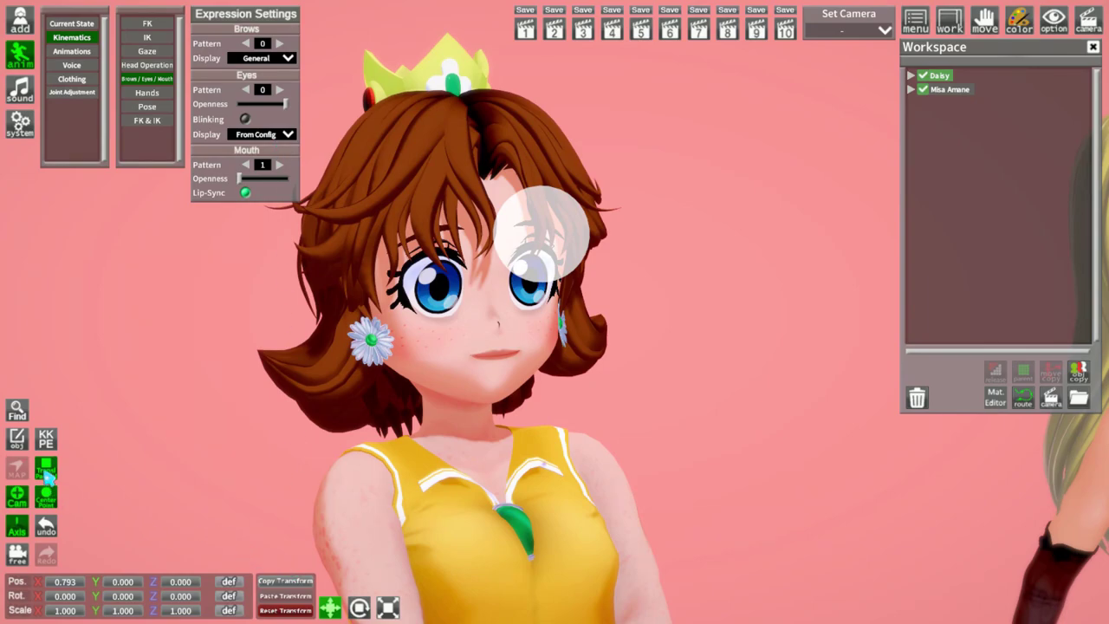
Open the KKPE pose editor in advanced mode for the Daisy character
click(47, 442)
click(165, 555)
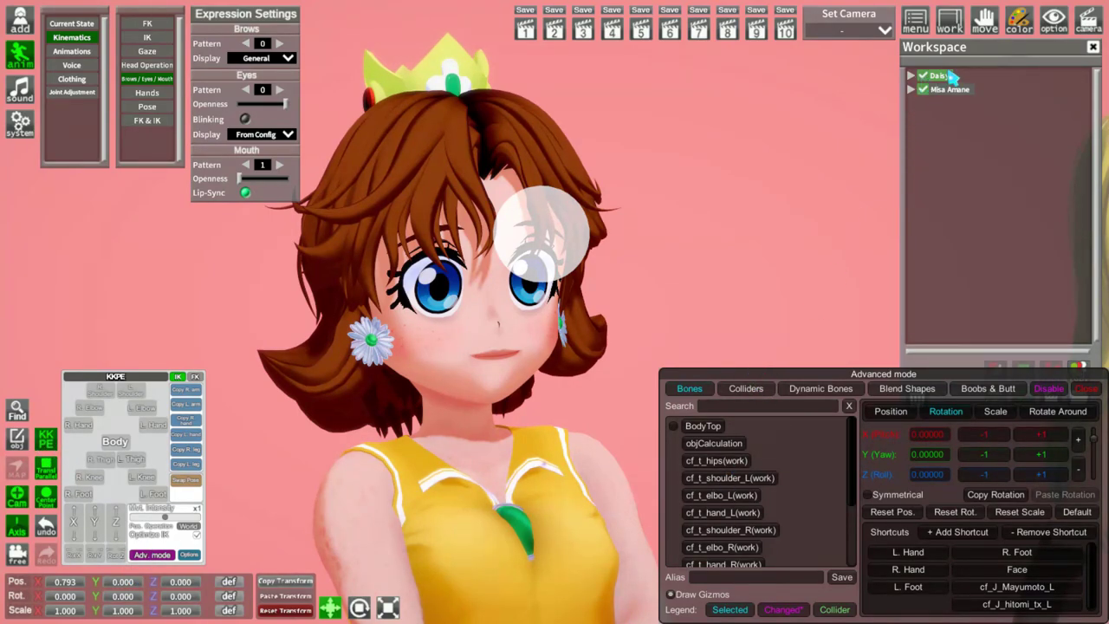
click(947, 92)
click(940, 77)
Move the round target handle covering Daisy's face aside to about X -0.280, Y 0.094, Z 0.312, with her face framed up close
drag(661, 238, 598, 241)
right_drag(661, 238, 745, 234)
mouse_move(661, 239)
mouse_down()
mouse_move(598, 238)
mouse_move(663, 239)
mouse_up()
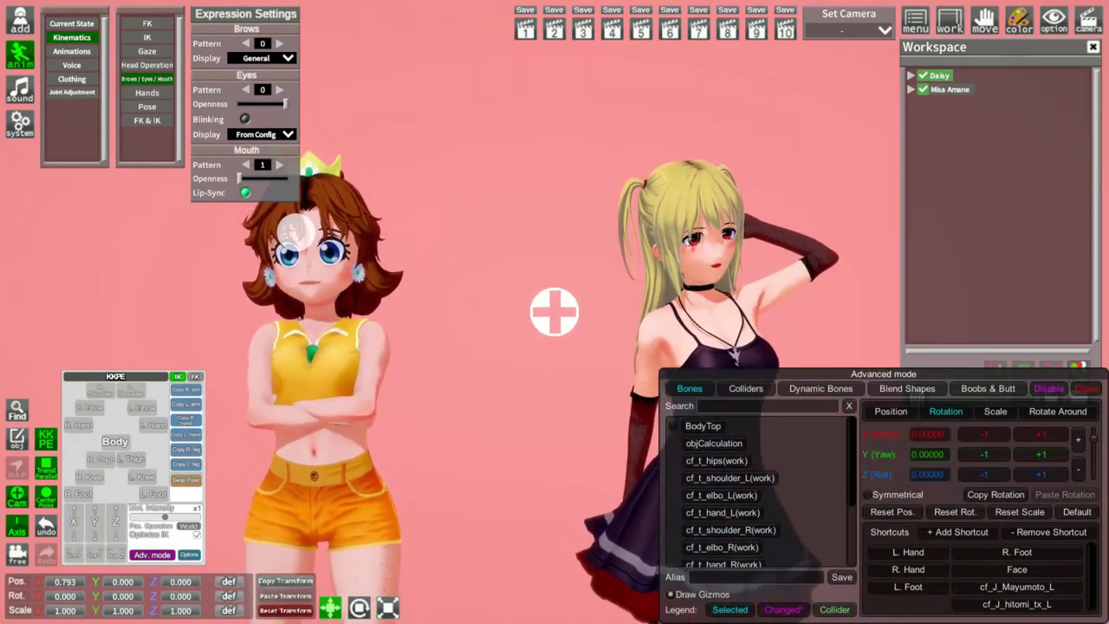
mouse_move(555, 312)
mouse_down()
mouse_move(572, 305)
mouse_move(585, 319)
mouse_up()
scroll(585, 319, up, 6)
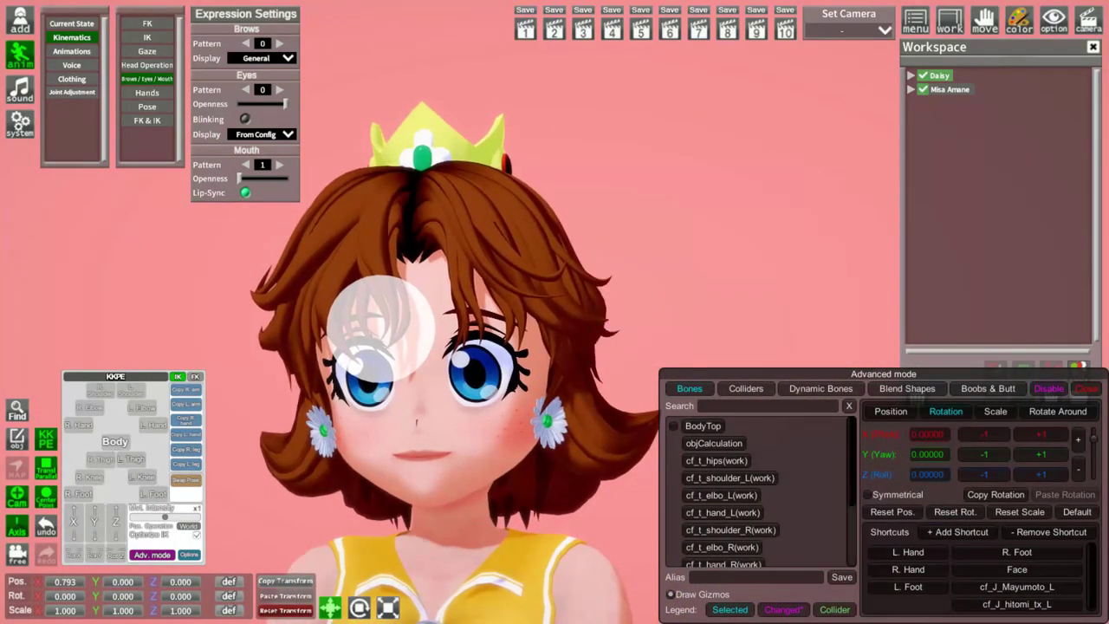
right_drag(585, 319, 585, 364)
drag(619, 191, 700, 201)
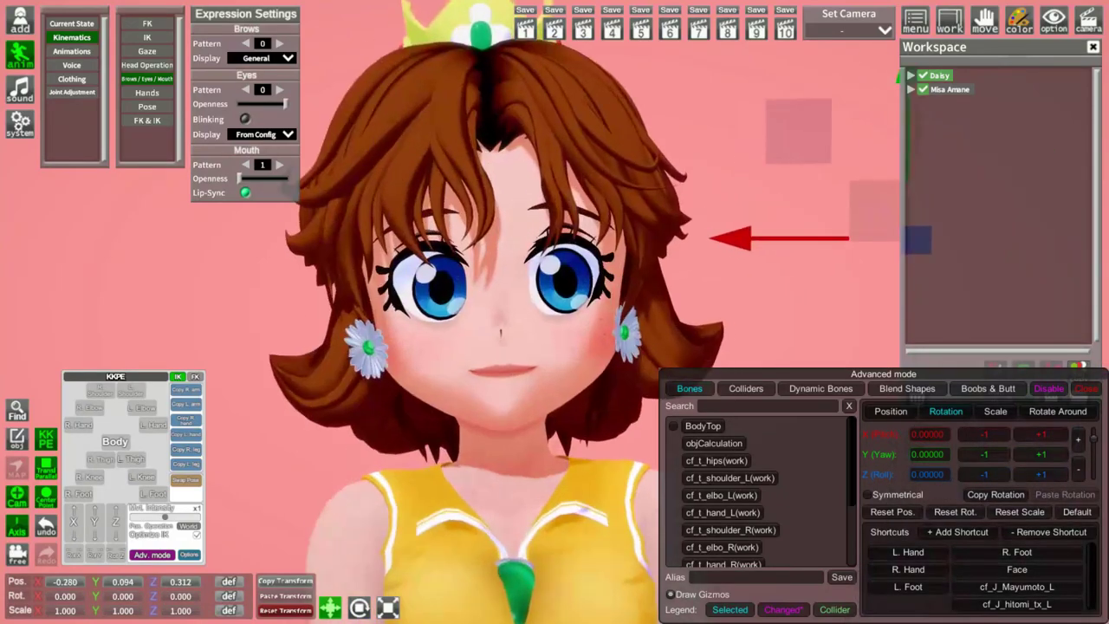
right_drag(508, 260, 509, 217)
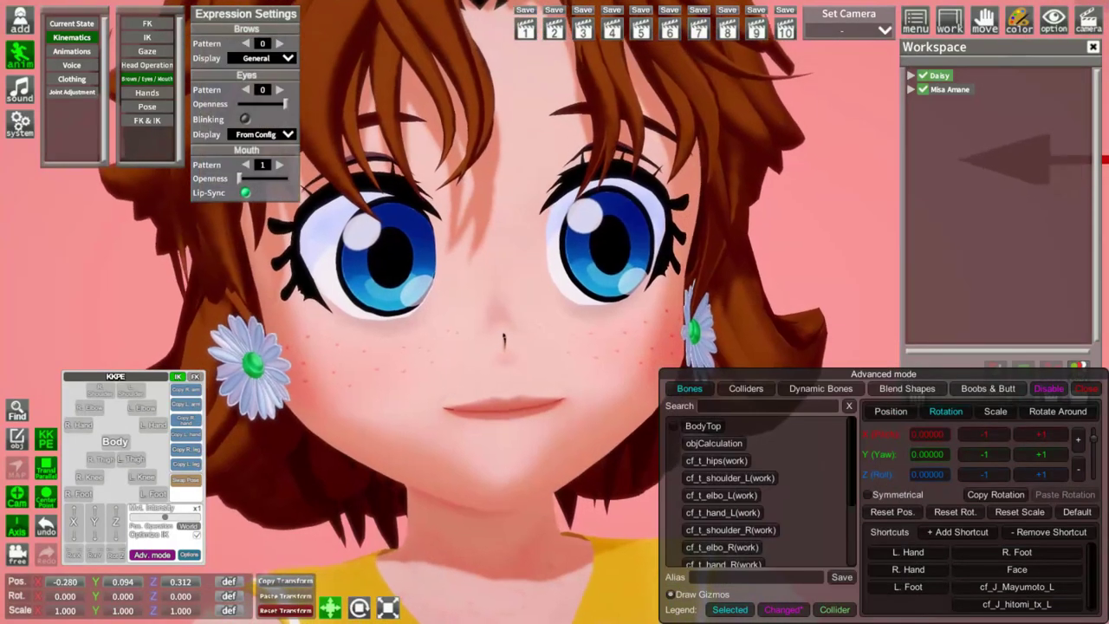
drag(539, 285, 512, 285)
right_drag(539, 284, 539, 255)
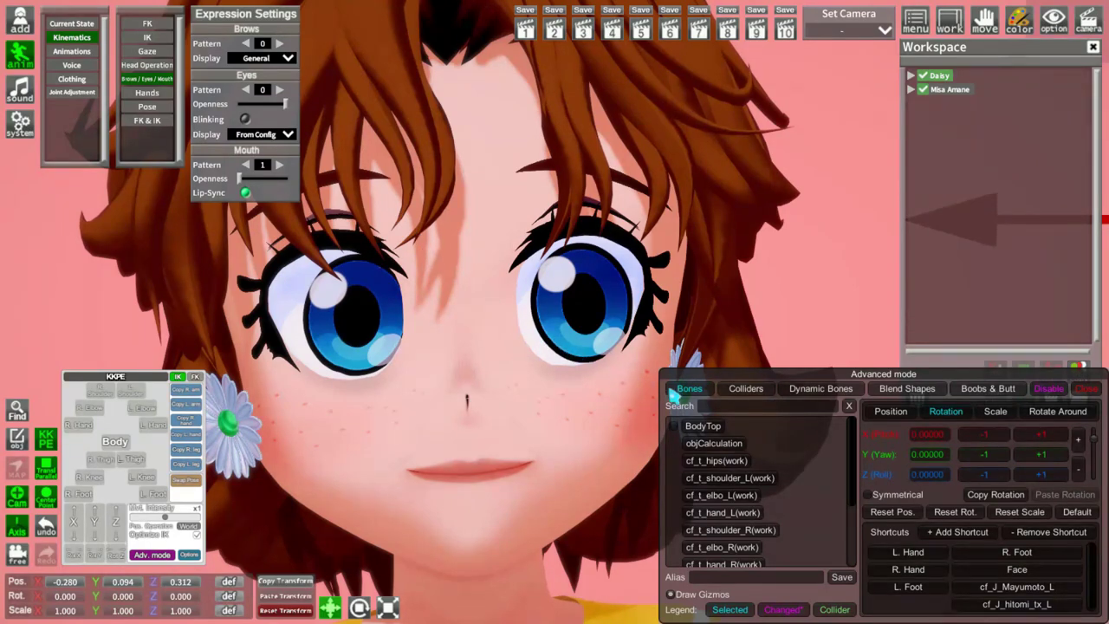
Set Daisy's brow pattern to 5
click(280, 43)
click(280, 43)
click(280, 43)
click(280, 43)
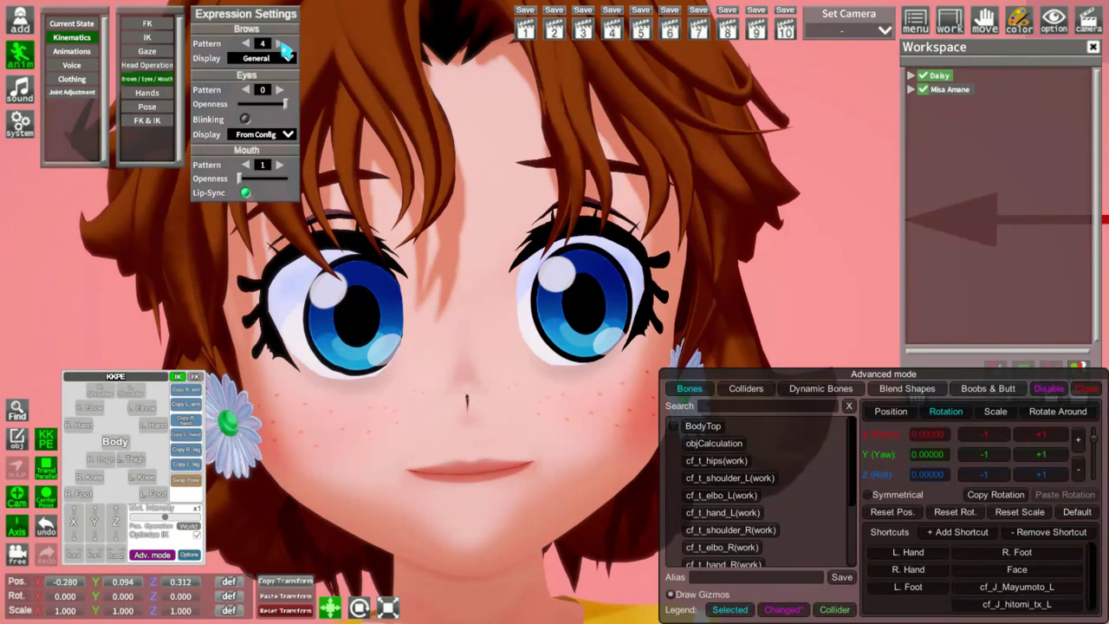
click(280, 44)
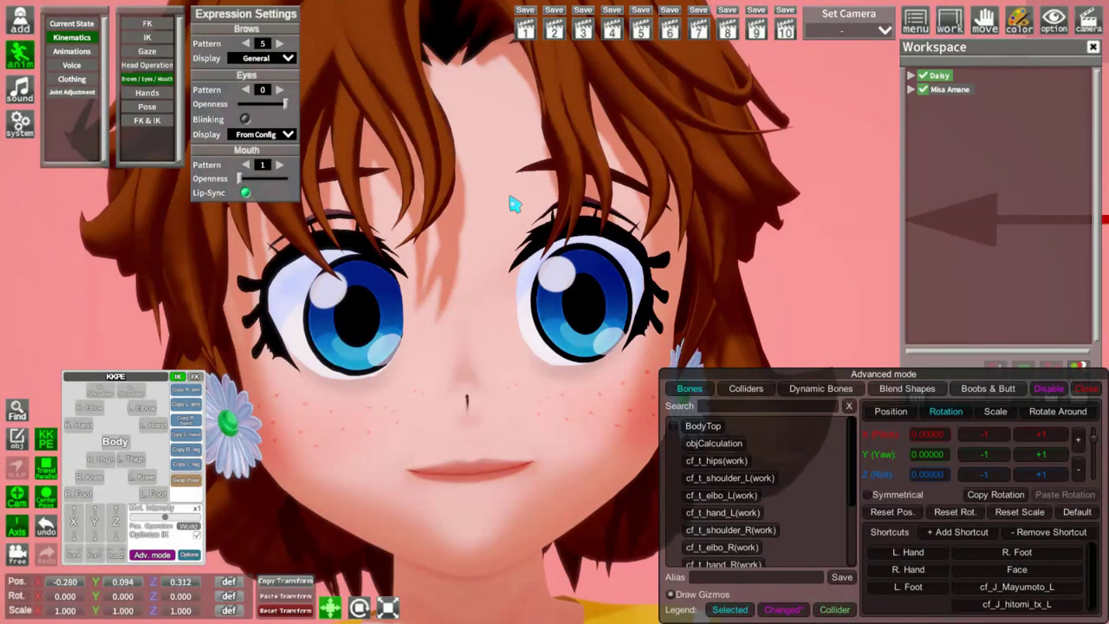
Lower Daisy's eye openness slightly so that the eyelids cover the top of the irises
scroll(435, 164, down, 4)
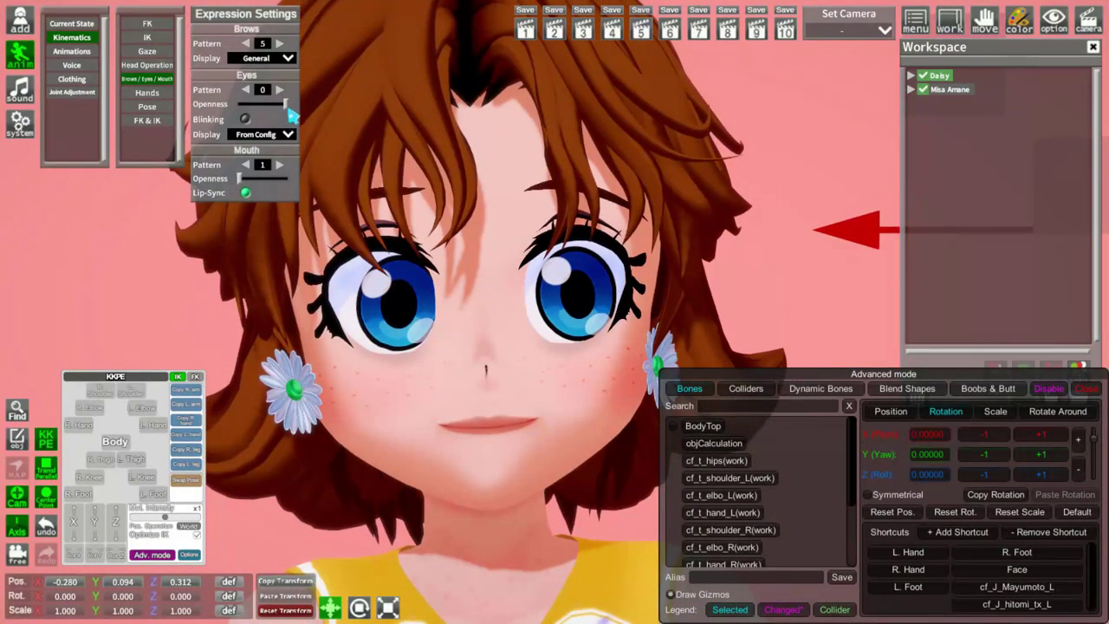
drag(286, 108, 275, 104)
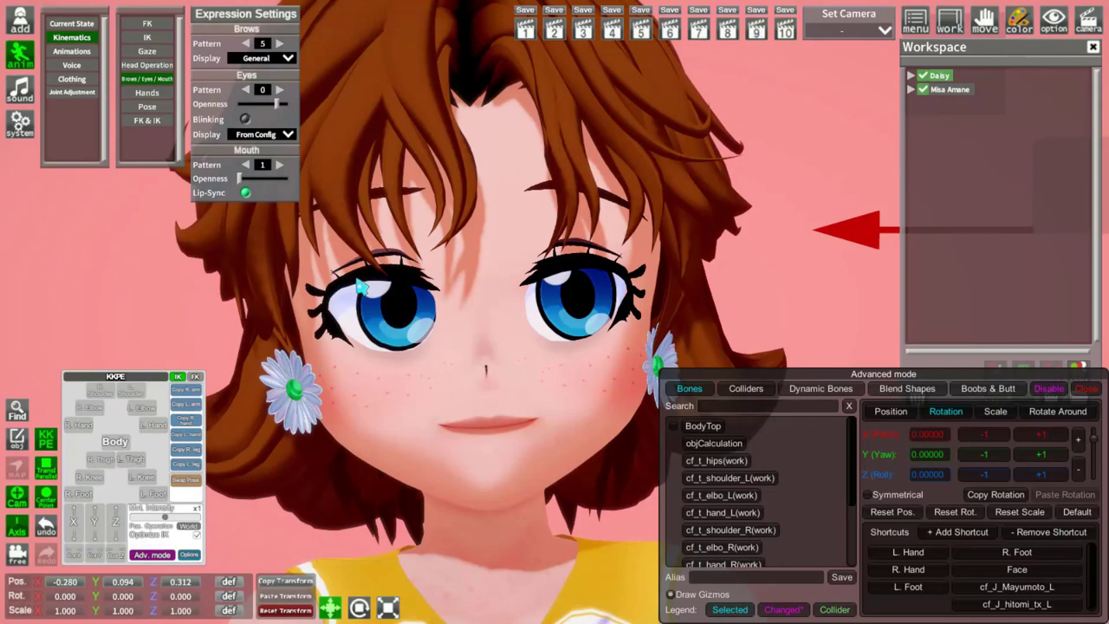
drag(273, 109, 275, 109)
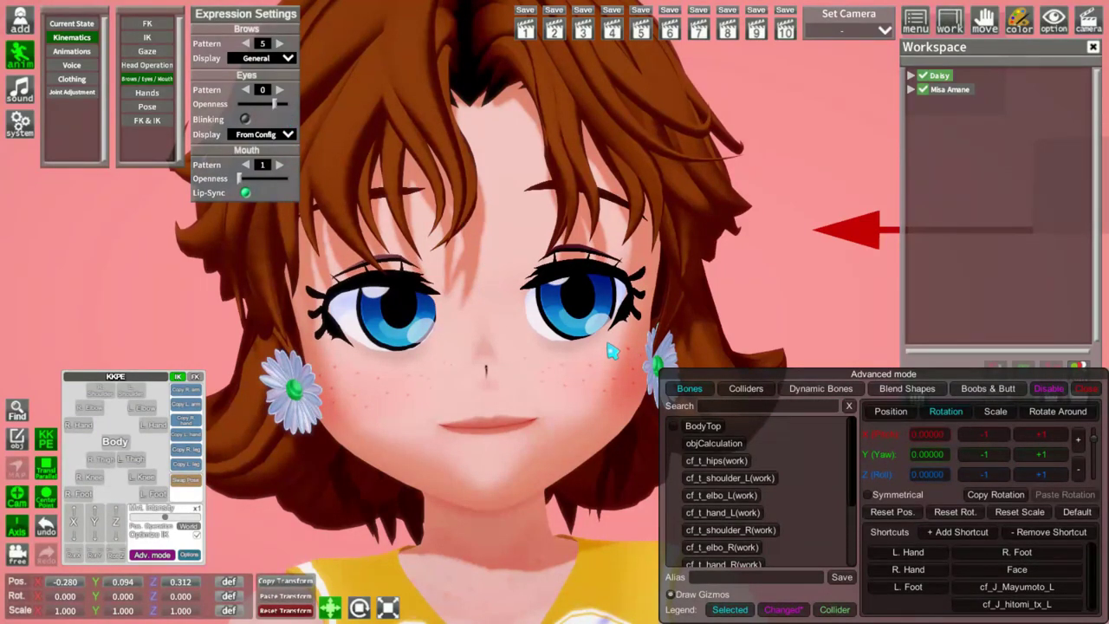
Search the bones for mayumoto, select the eyebrow bone cf_J_Mayumoto_R and bring up its position values
click(731, 409)
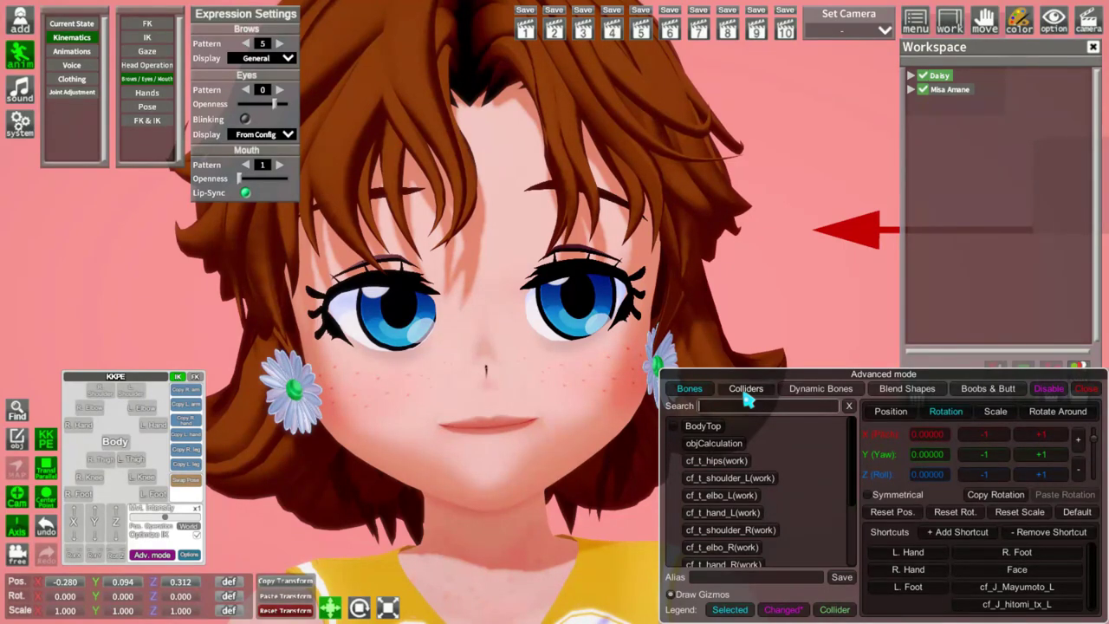
text(mayumoto)
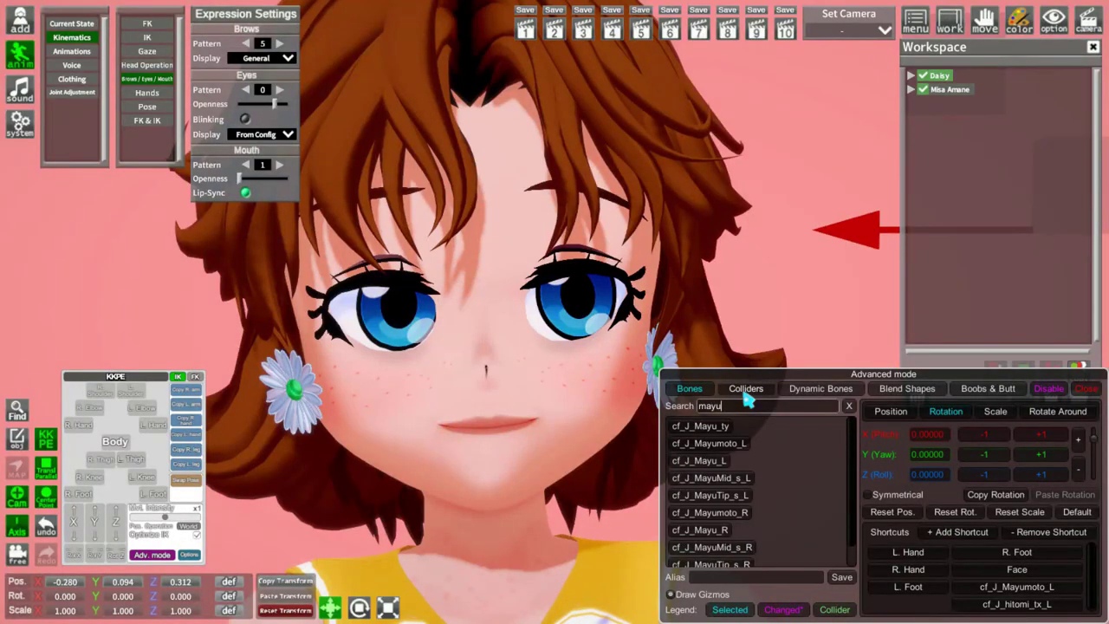
click(709, 425)
click(710, 443)
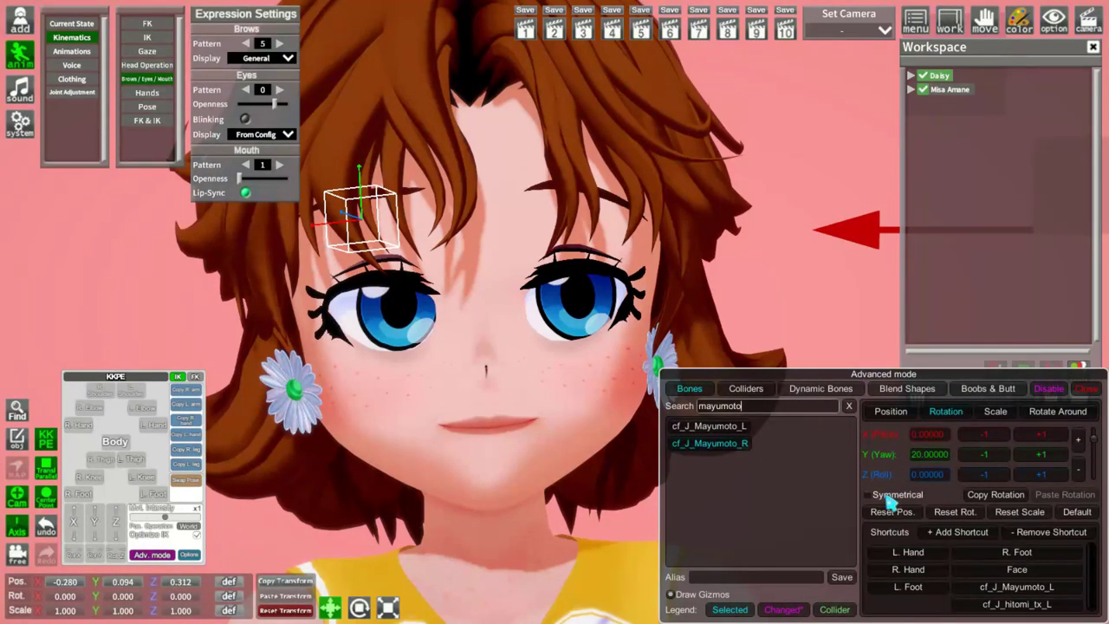
click(891, 413)
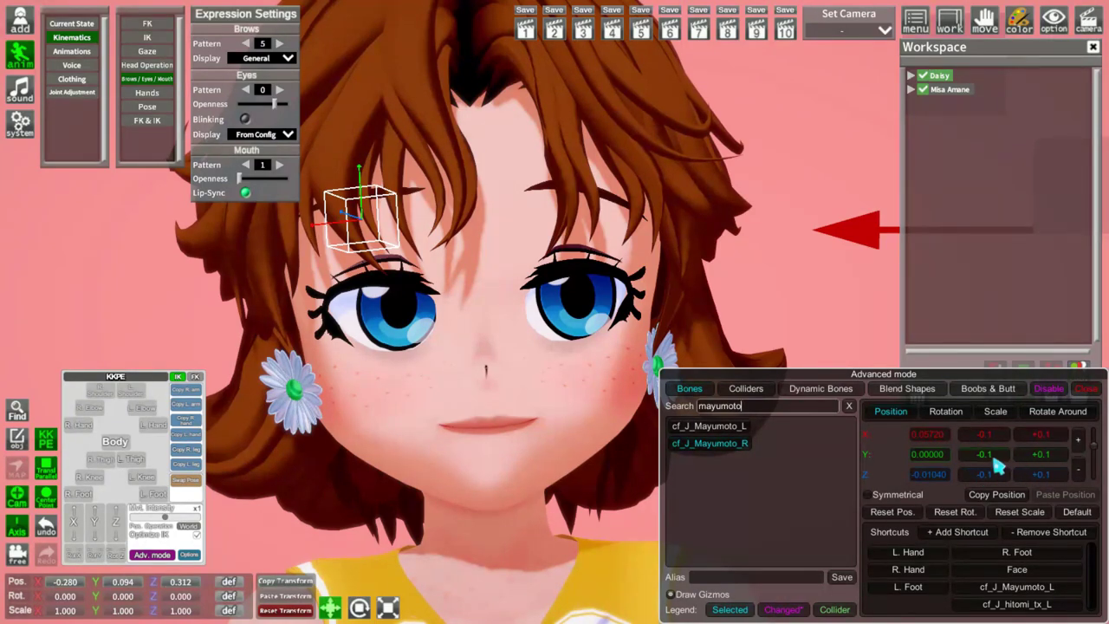
Try moving the cf_J_Mayumoto_R eyebrow bone down and up in Y with a coarse increment, returning it to 0
click(1081, 469)
click(1079, 448)
click(1027, 452)
click(996, 452)
click(996, 453)
click(1027, 452)
Lower the cf_J_Mayumoto_R eyebrow bone to Y -0.027, using the finer 0.01 and 0.001 increments
click(1080, 469)
click(1079, 469)
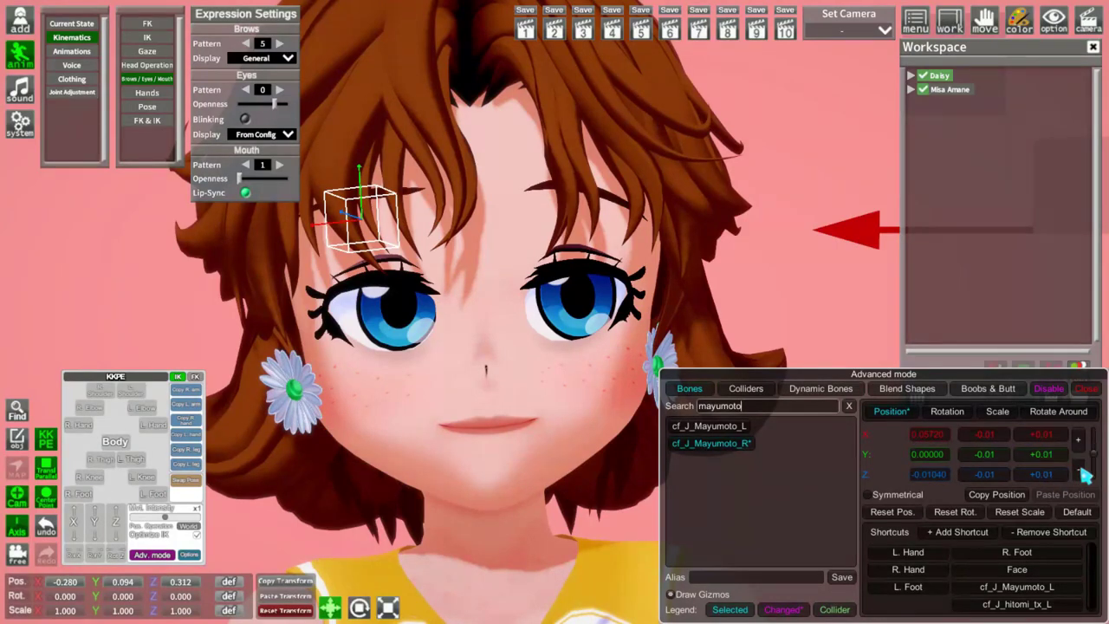
click(994, 458)
drag(994, 459, 994, 458)
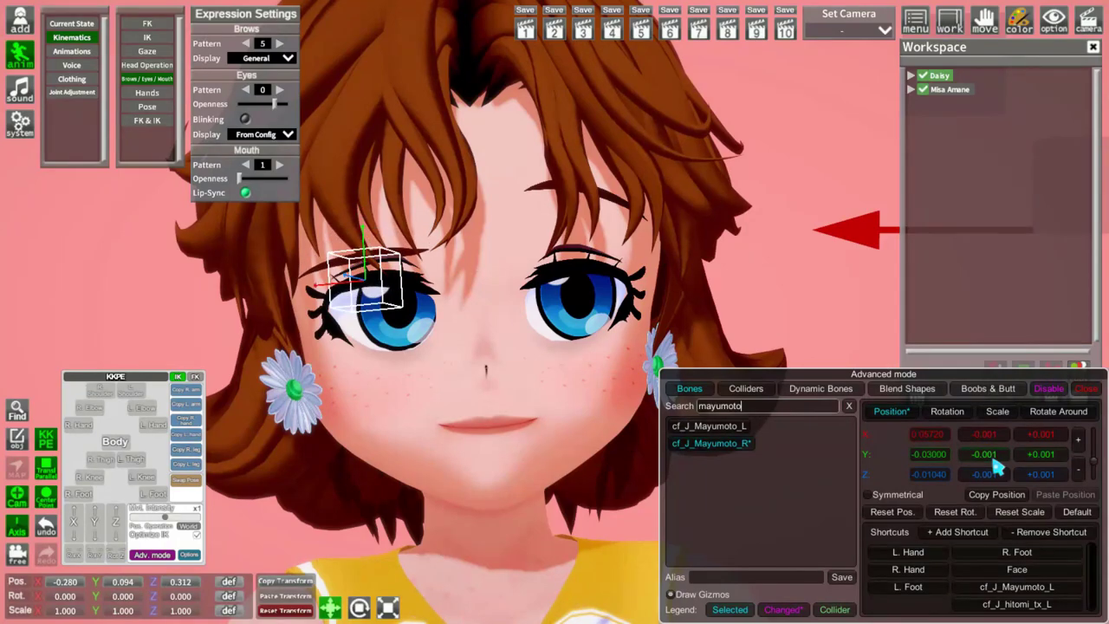
click(1032, 458)
click(1031, 458)
click(1032, 457)
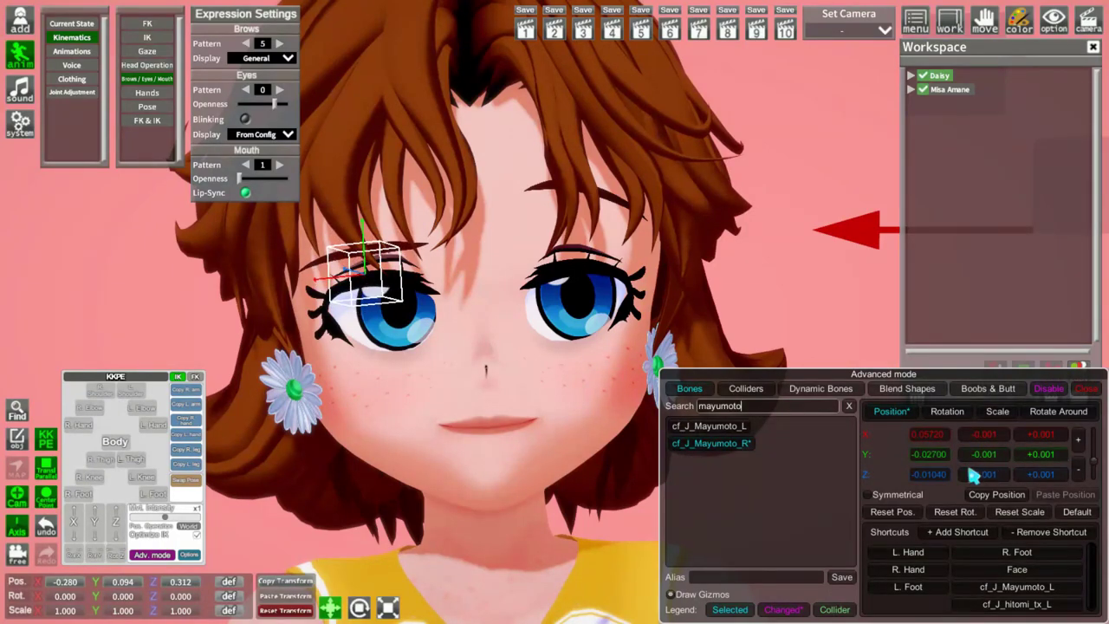
Tilt the cf_J_Mayumoto_R eyebrow bone by adjusting its Z (Roll) rotation to 9
click(946, 415)
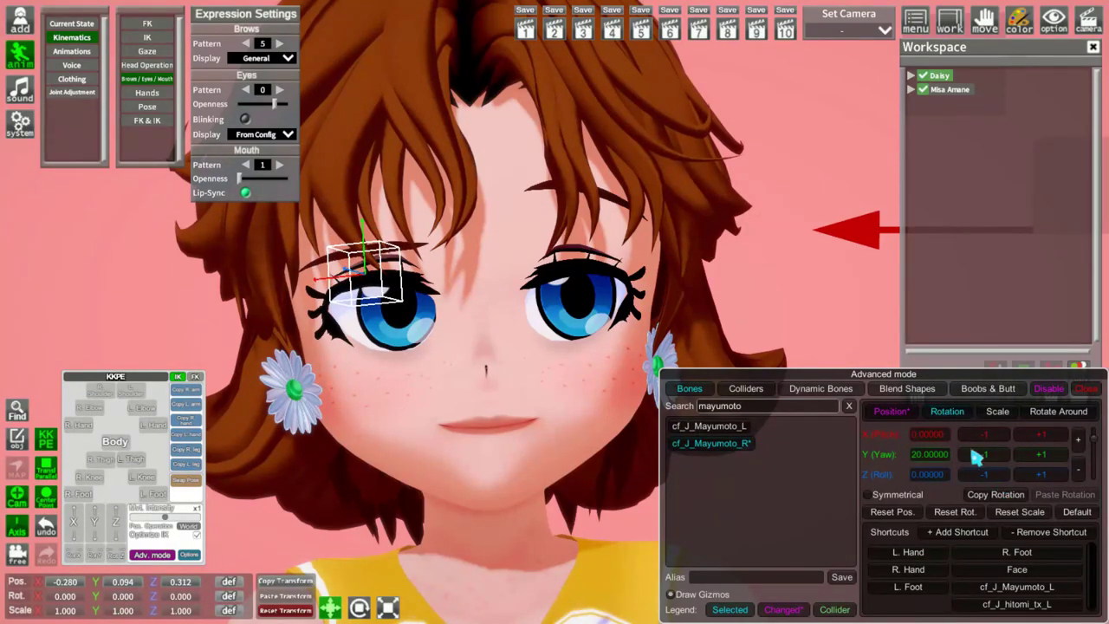
drag(1037, 480, 1037, 480)
click(1033, 473)
click(1034, 474)
click(999, 477)
click(998, 477)
click(998, 476)
click(999, 477)
click(998, 477)
click(1037, 478)
Refine the cf_J_Mayumoto_R eyebrow bone's position to X 0.0532 and Y -0.026
click(891, 412)
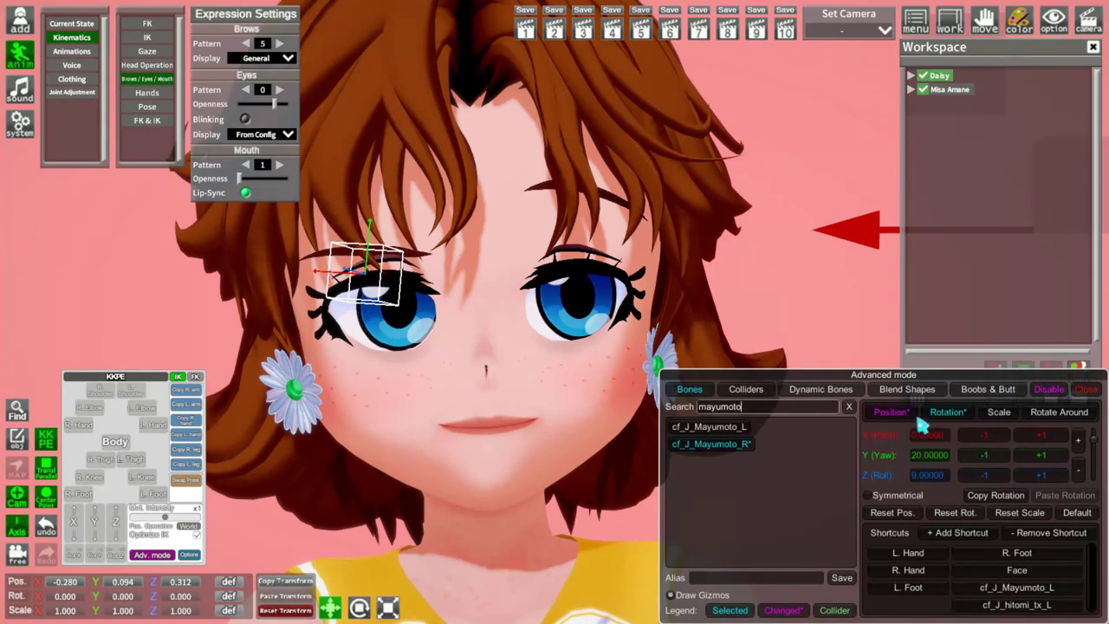
click(976, 434)
click(976, 434)
click(976, 434)
click(976, 434)
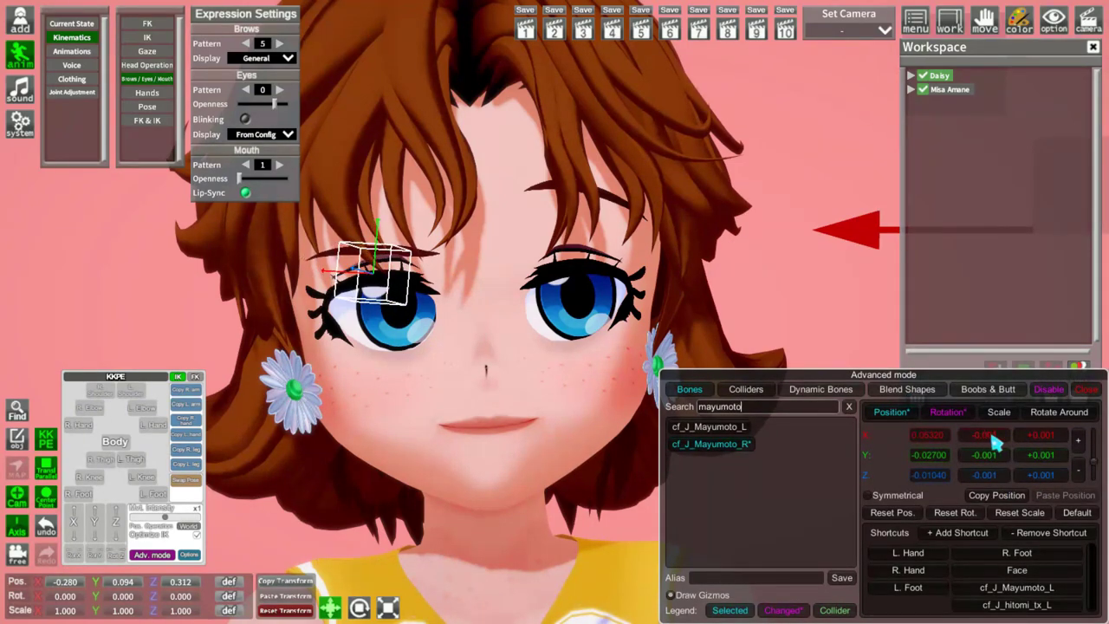
click(998, 458)
click(1032, 458)
click(1032, 458)
click(1031, 458)
click(995, 459)
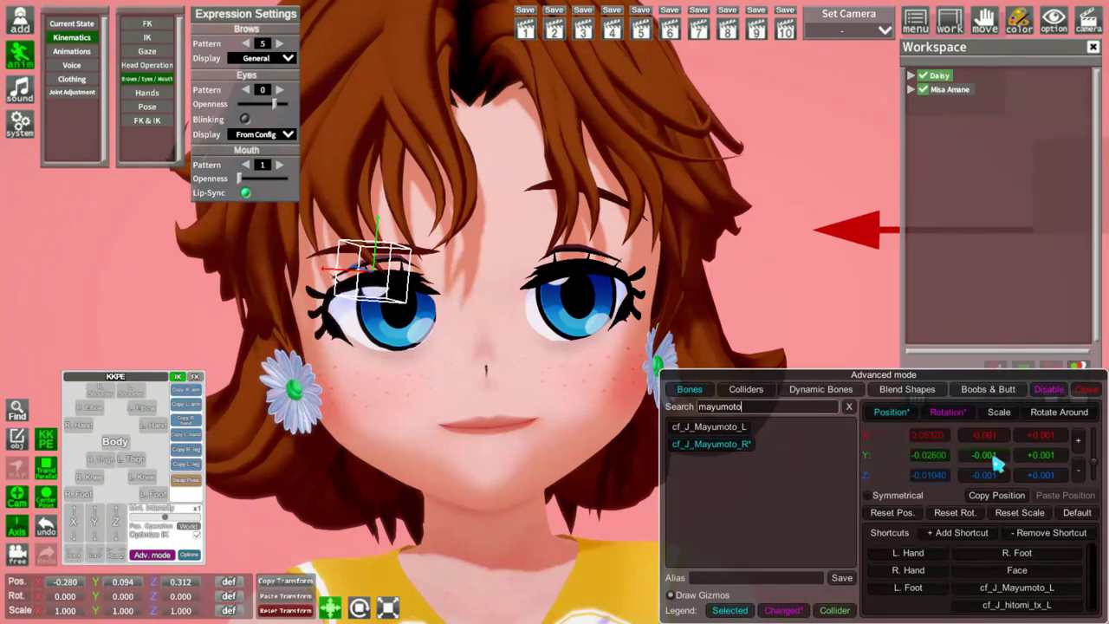
Open the Eyes / Mouth blend shapes and browse the list to the eye_face.f00_winkl_op shape
click(941, 392)
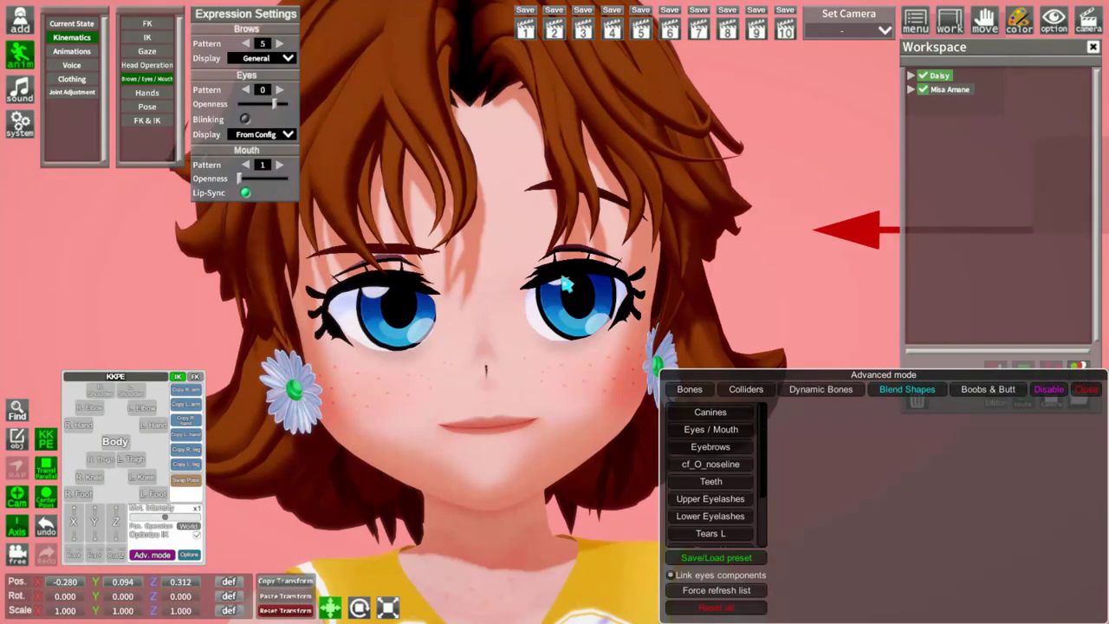
click(726, 439)
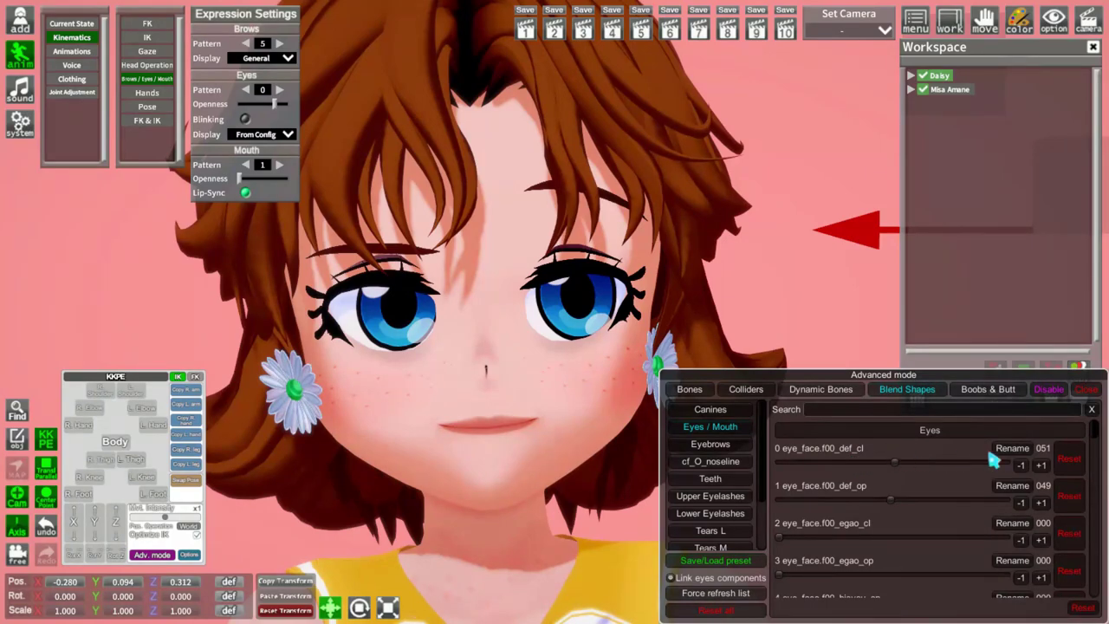
scroll(1099, 440, down, 10)
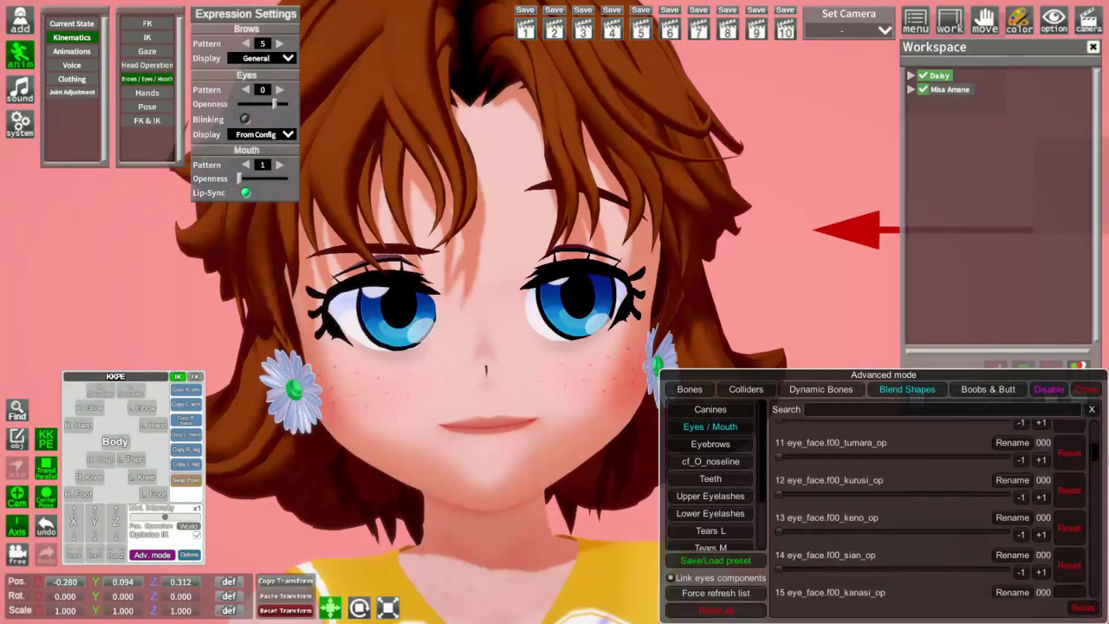
scroll(1099, 440, down, 20)
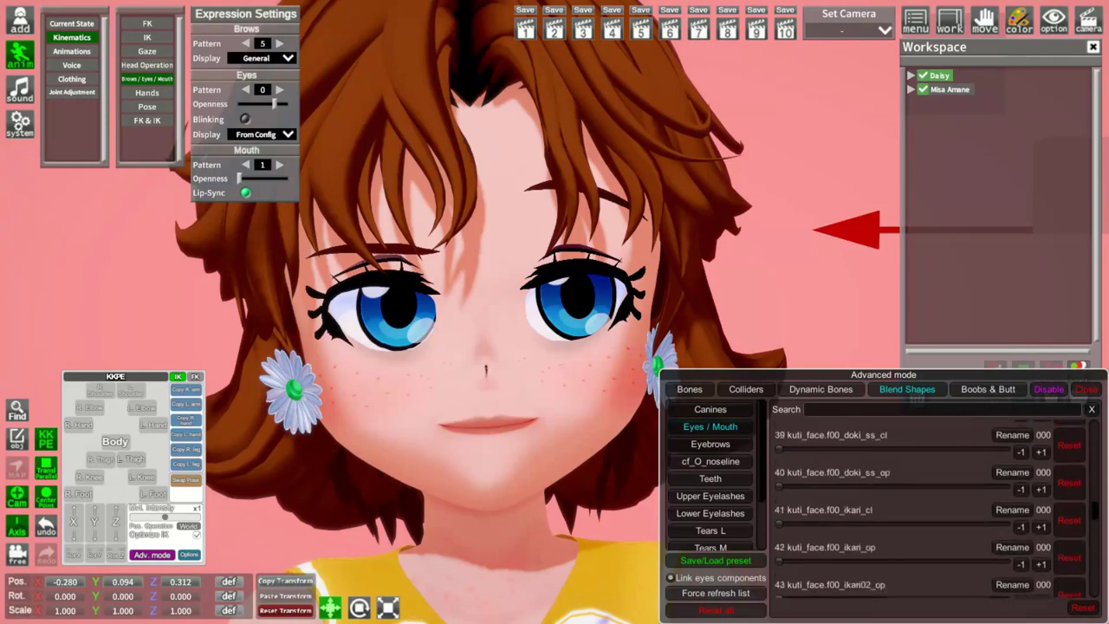
scroll(783, 447, up, 20)
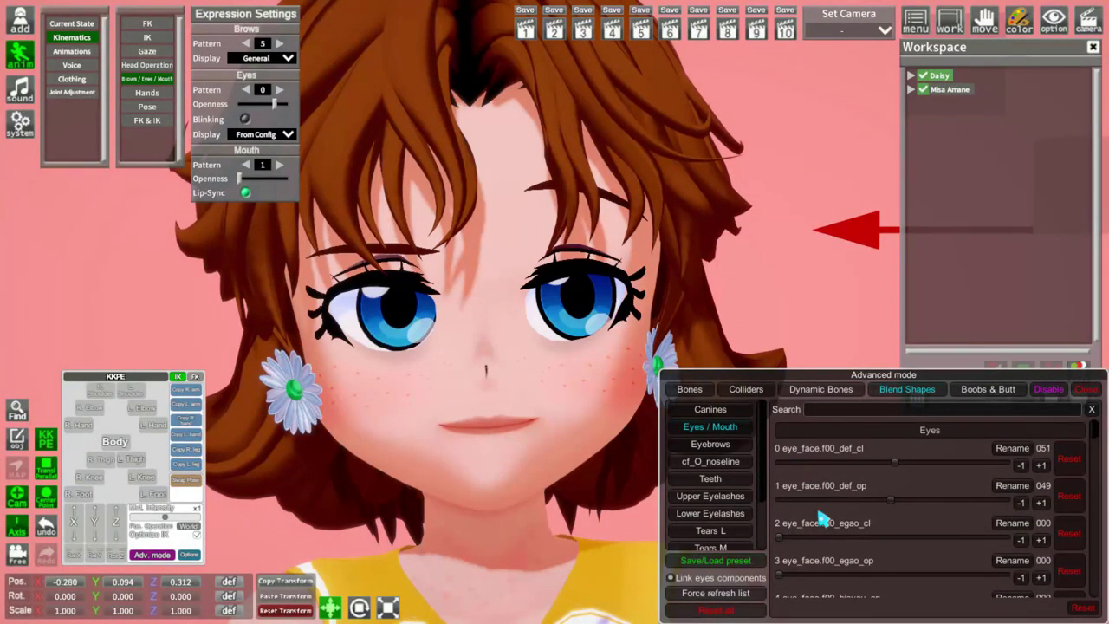
scroll(815, 523, down, 1)
scroll(785, 550, down, 1)
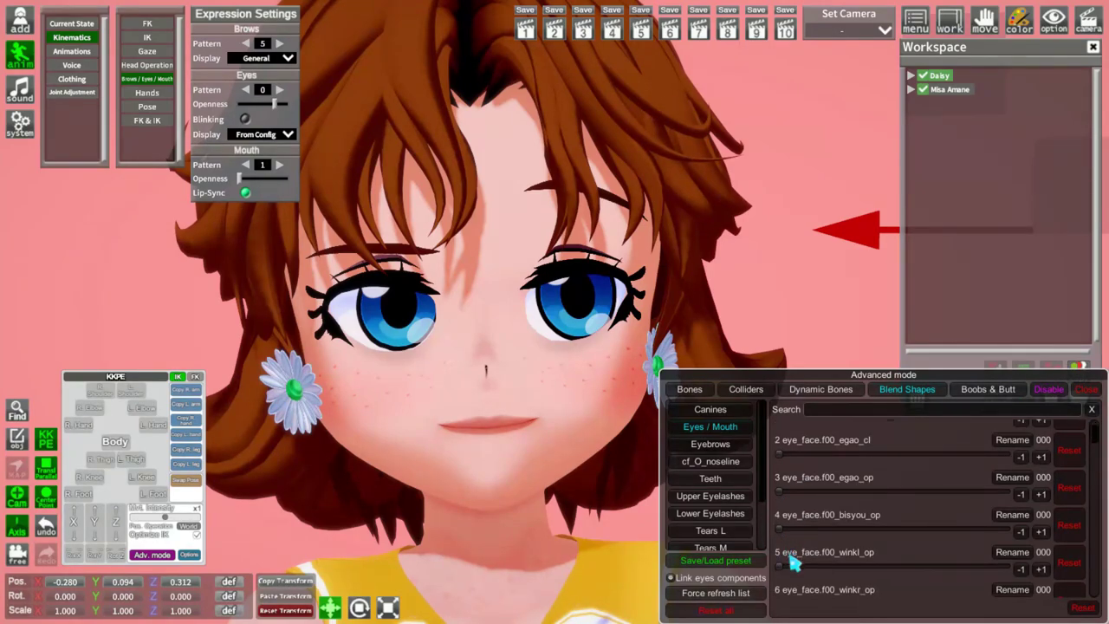
Test the eye_face.f00_winkl_op blend shape, return it to 0, and raise Daisy's eye openness to the maximum
mouse_move(784, 575)
mouse_down()
mouse_move(926, 579)
mouse_move(768, 574)
mouse_up()
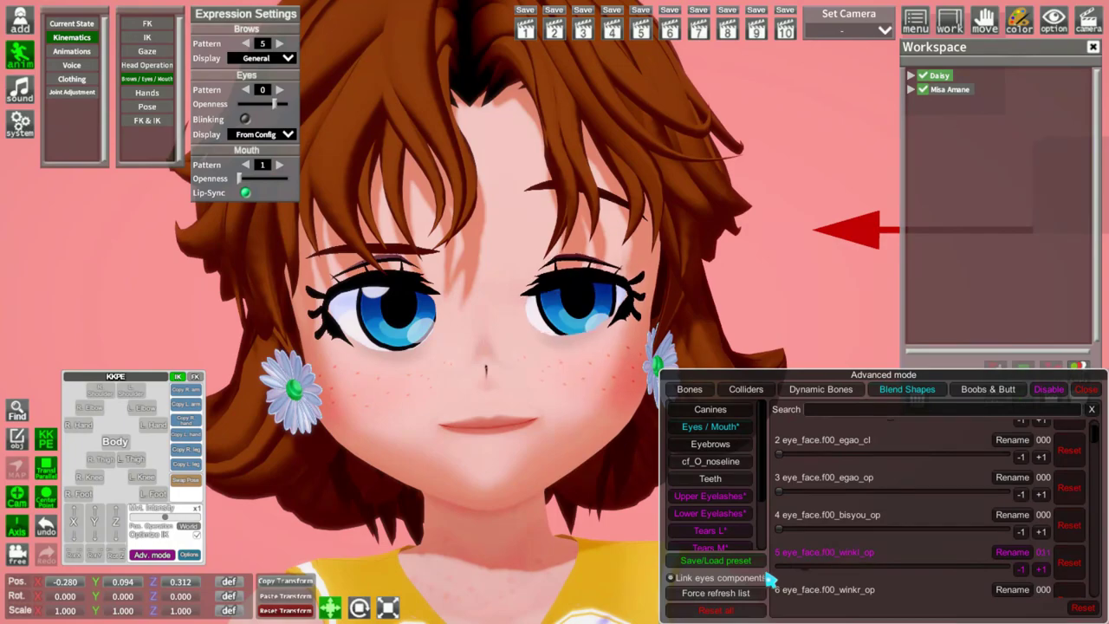
scroll(788, 582, down, 1)
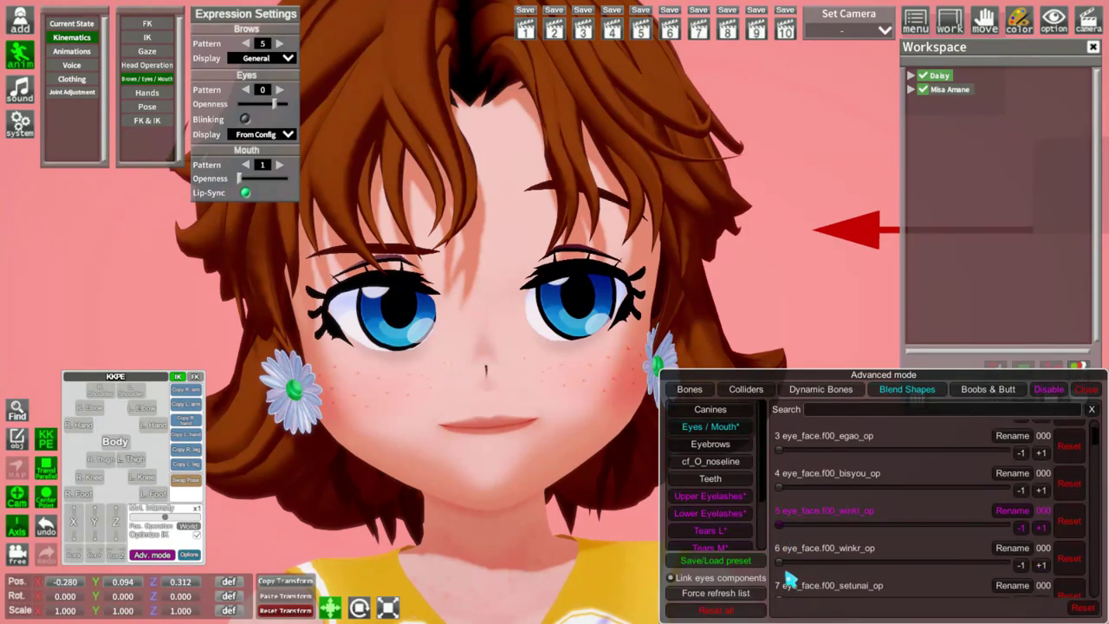
drag(279, 107, 295, 110)
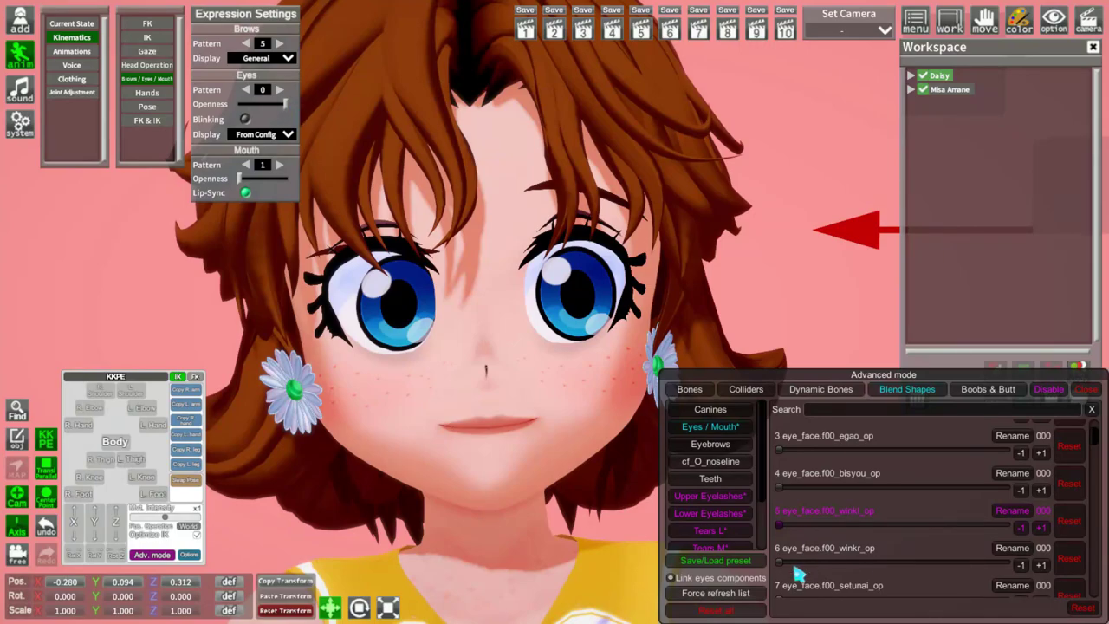
Partly close the right eye by raising the eye_face.f00_winkr_op blend shape to 25
drag(787, 568, 846, 571)
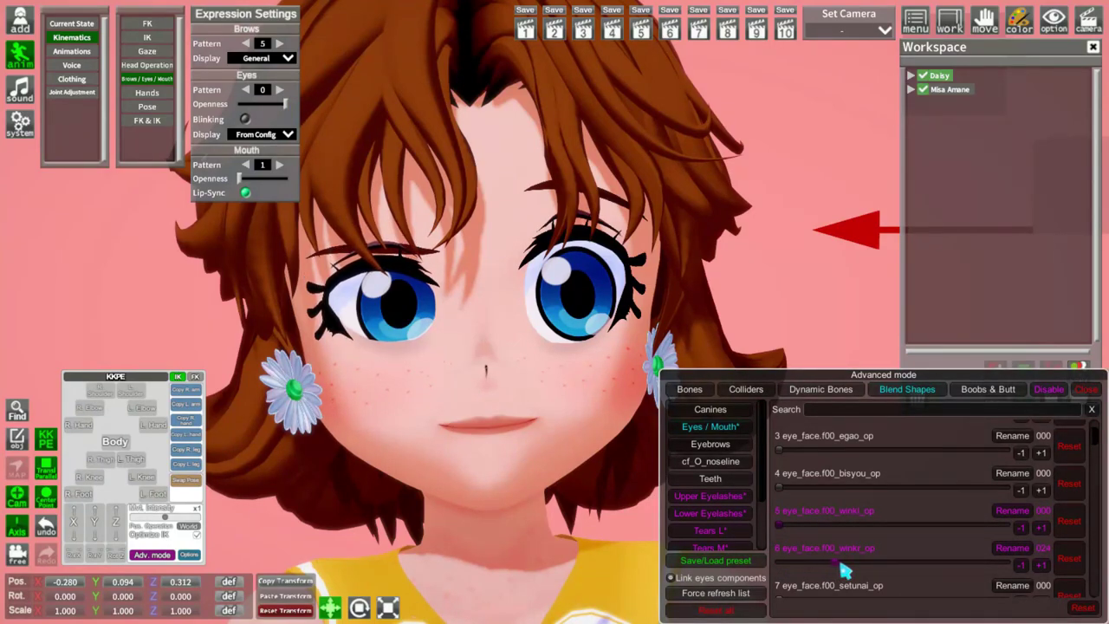
scroll(846, 571, down, 2)
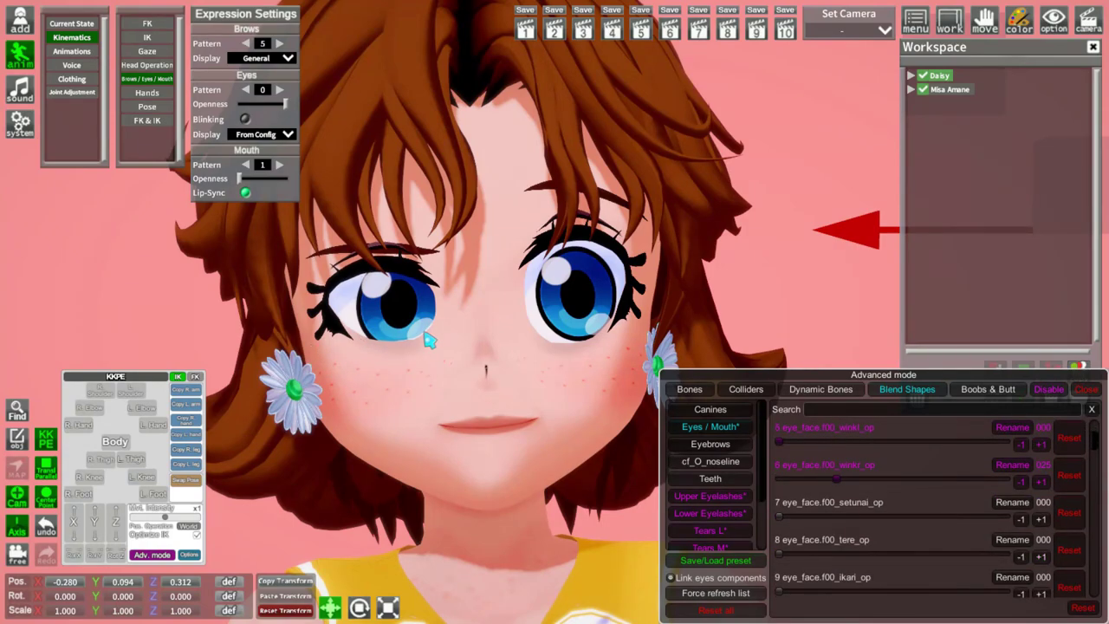
scroll(823, 426, up, 2)
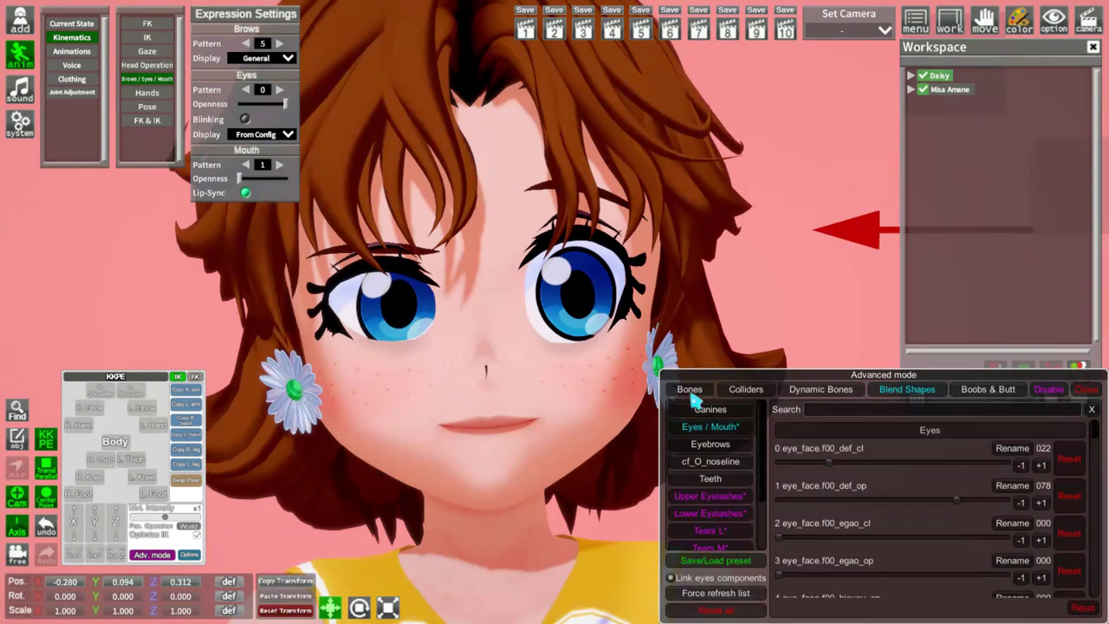
Raise the cf_J_Mayumoto_L eyebrow bone to a Y position of 0.007
click(690, 389)
click(732, 428)
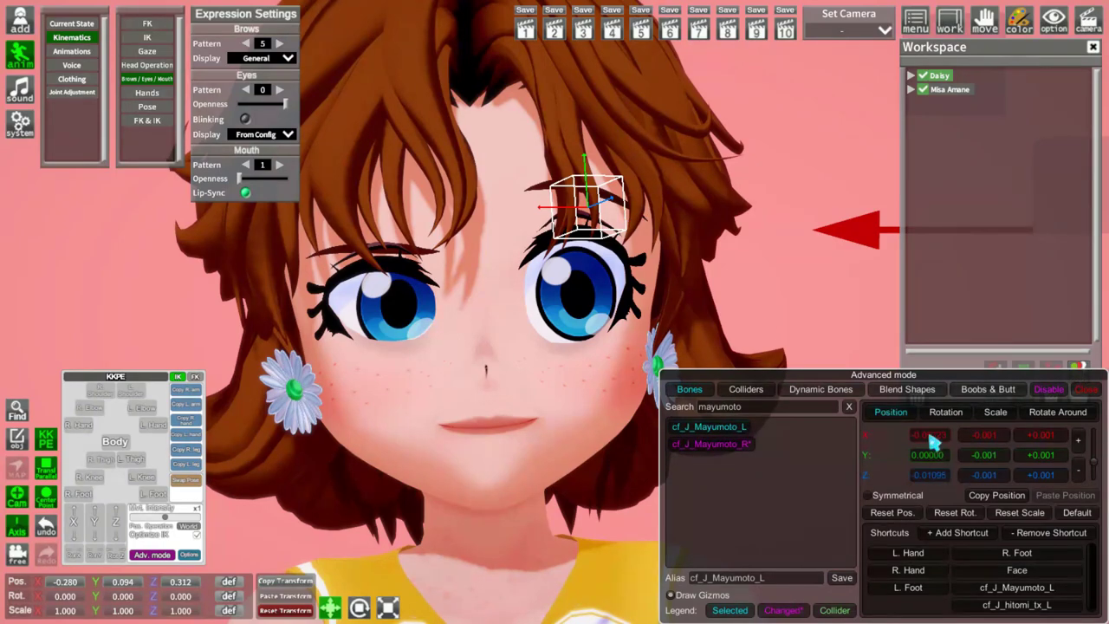
click(1041, 455)
click(1041, 455)
click(1041, 455)
click(1041, 455)
click(1041, 455)
click(1041, 455)
click(1041, 455)
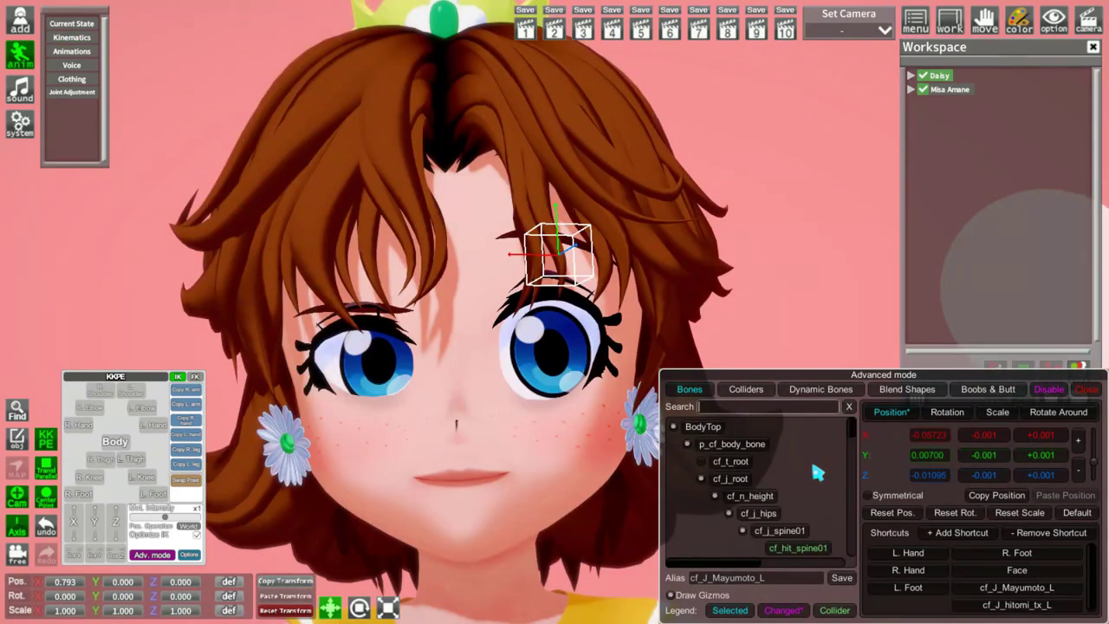
Search the bones for "eye" and lower cf_J_Eye07_s_R to a Y position of -0.02403
text(eye)
scroll(827, 522, down, 3)
scroll(828, 522, down, 2)
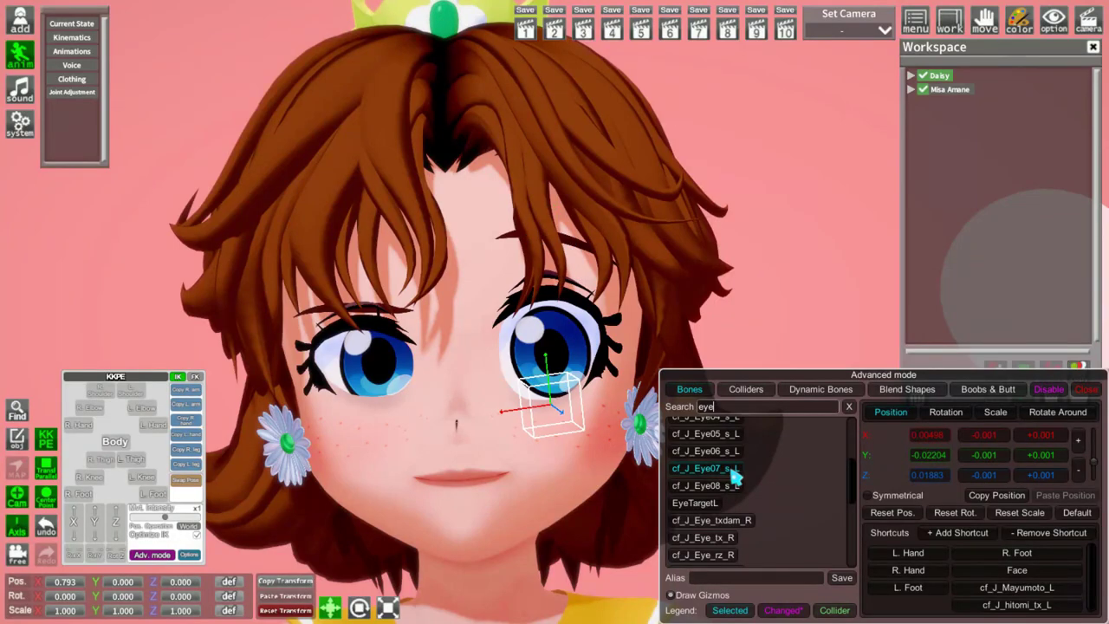
scroll(763, 476, down, 3)
click(741, 551)
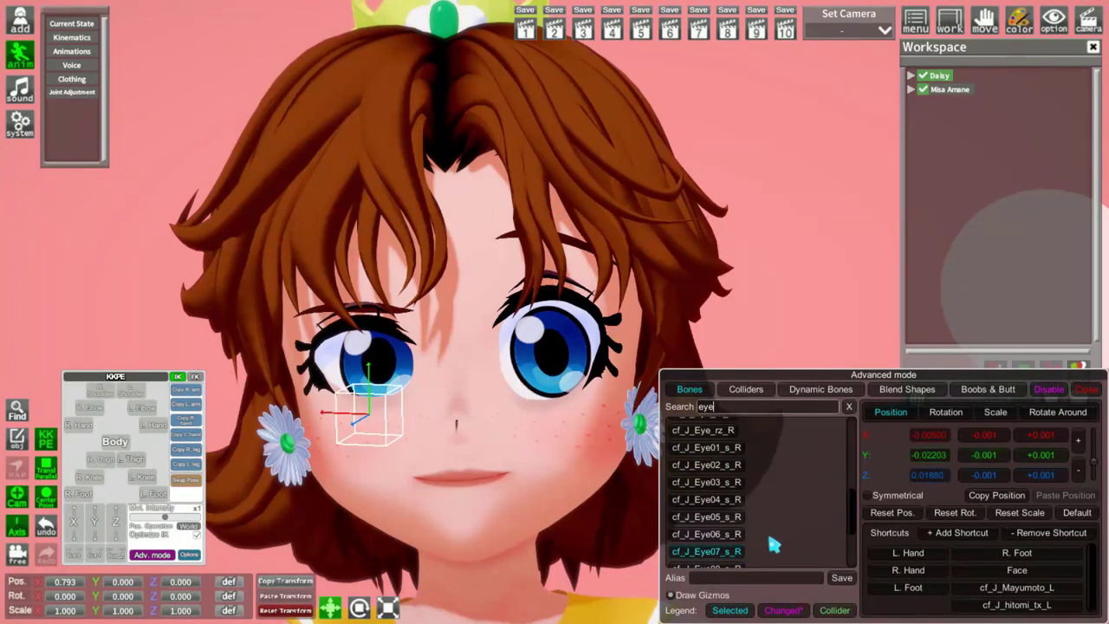
scroll(779, 539, down, 2)
click(735, 529)
click(739, 510)
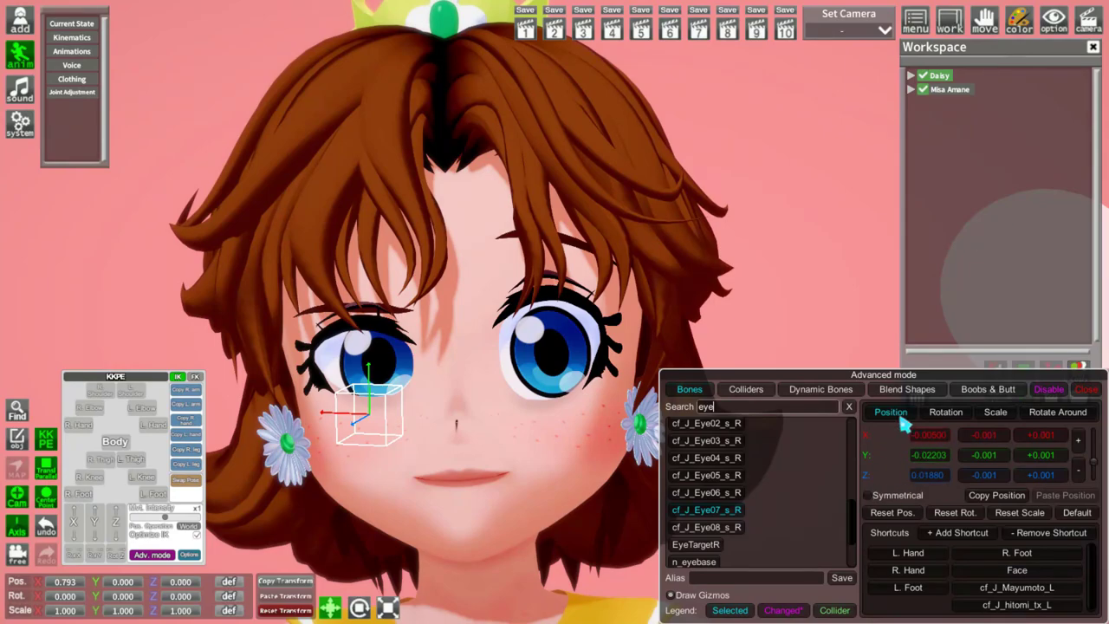
click(982, 456)
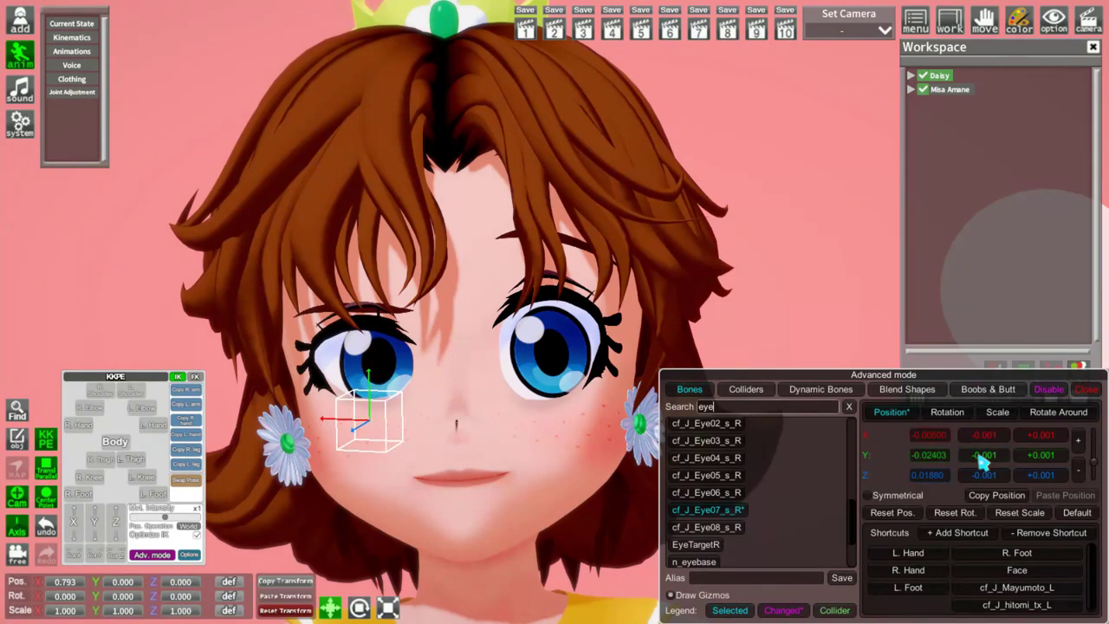
Lower the cf_J_Eye06_s_R bone slightly in Y and move cf_J_Eye08_s_R down to Y -0.0254
click(732, 492)
click(982, 455)
click(706, 527)
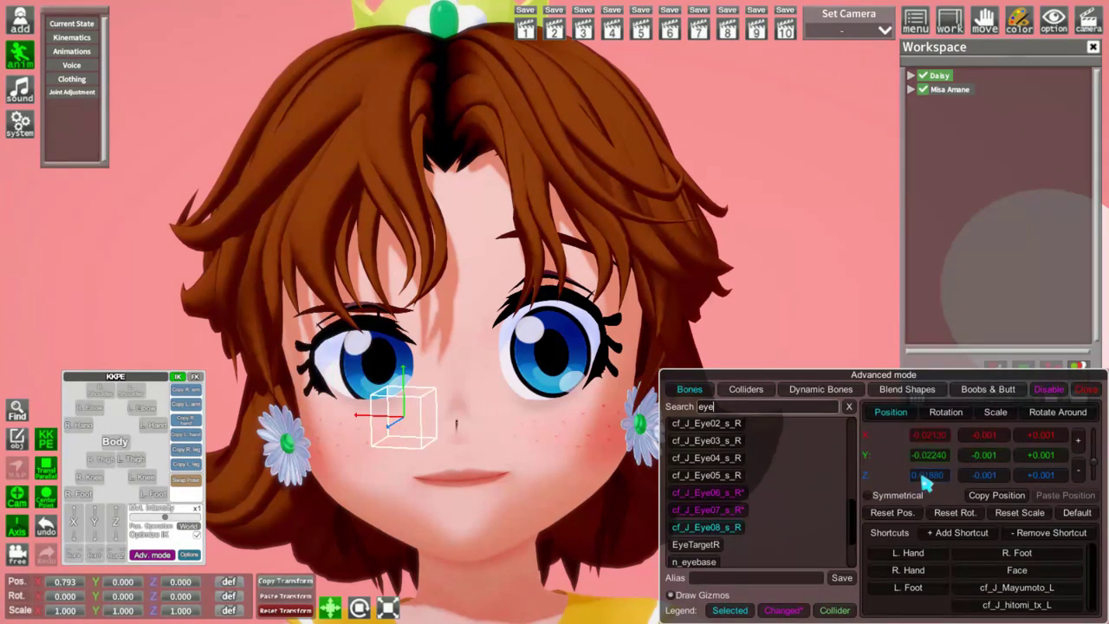
click(982, 455)
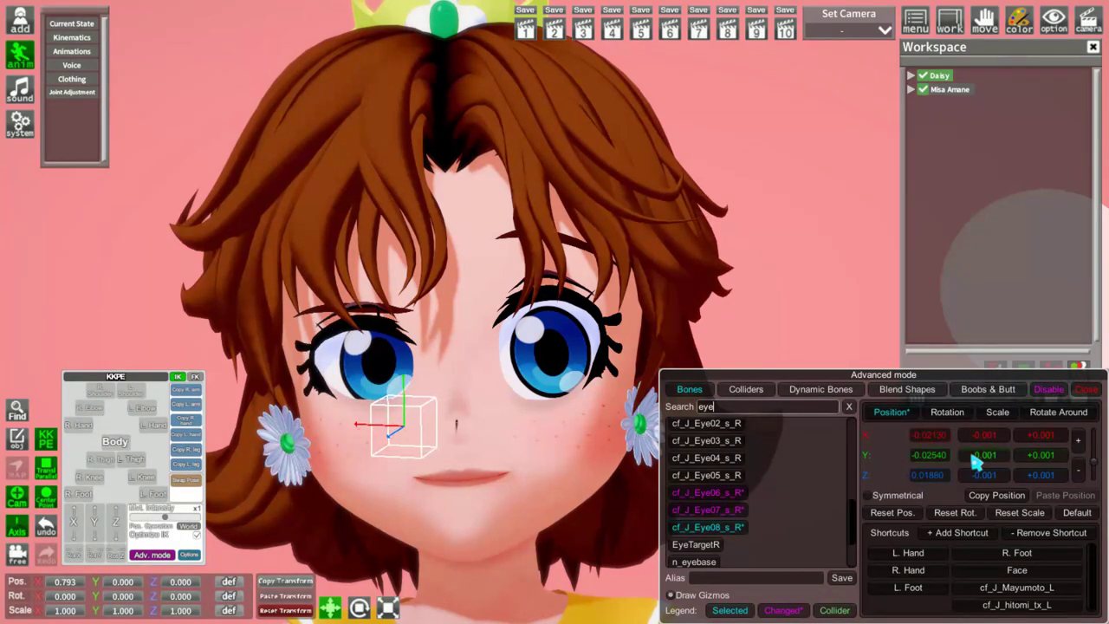
Lower the cf_J_Eye07_s_R bone further to a Y position of -0.02703
click(722, 511)
click(982, 457)
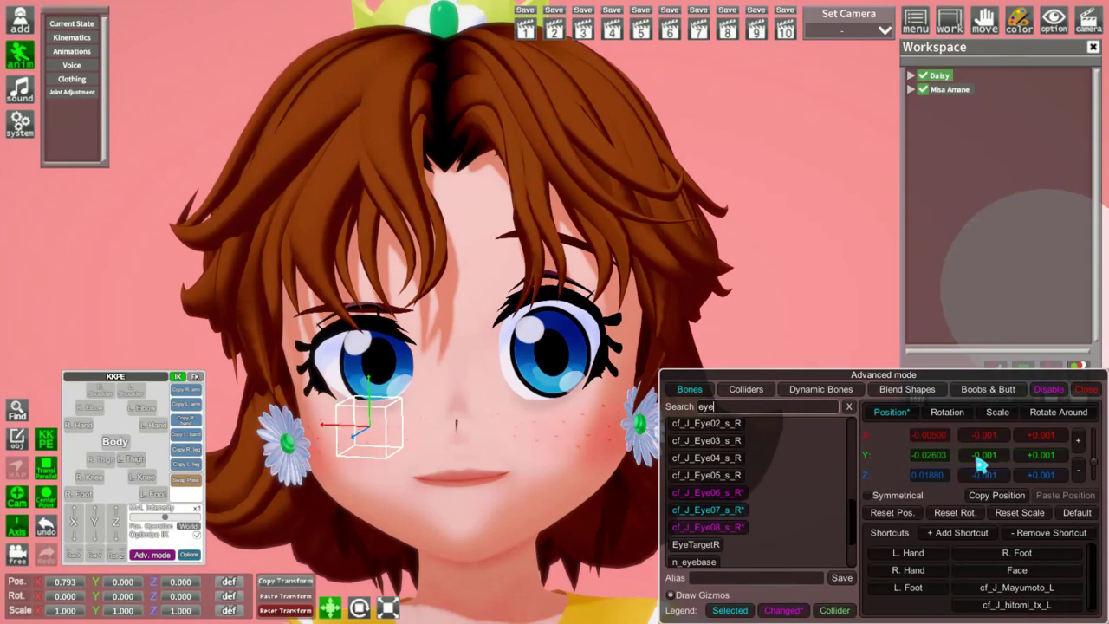
middle_drag(525, 394, 518, 360)
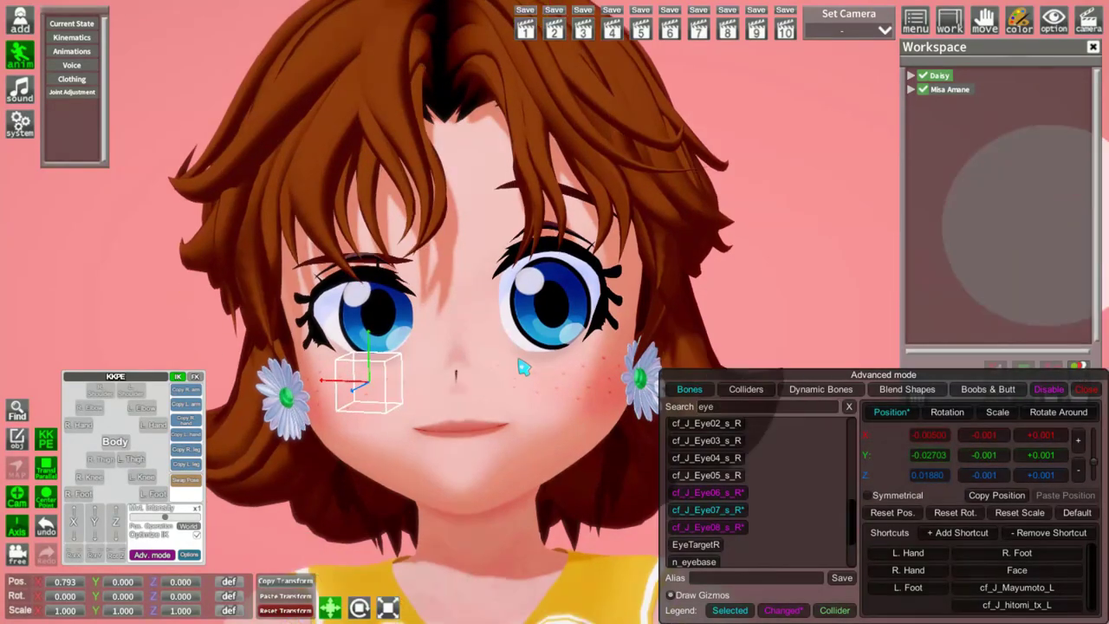
Raise the cf_J_Eye05_s_R bone to a Y position of 0.01532 and check the whole character
click(722, 475)
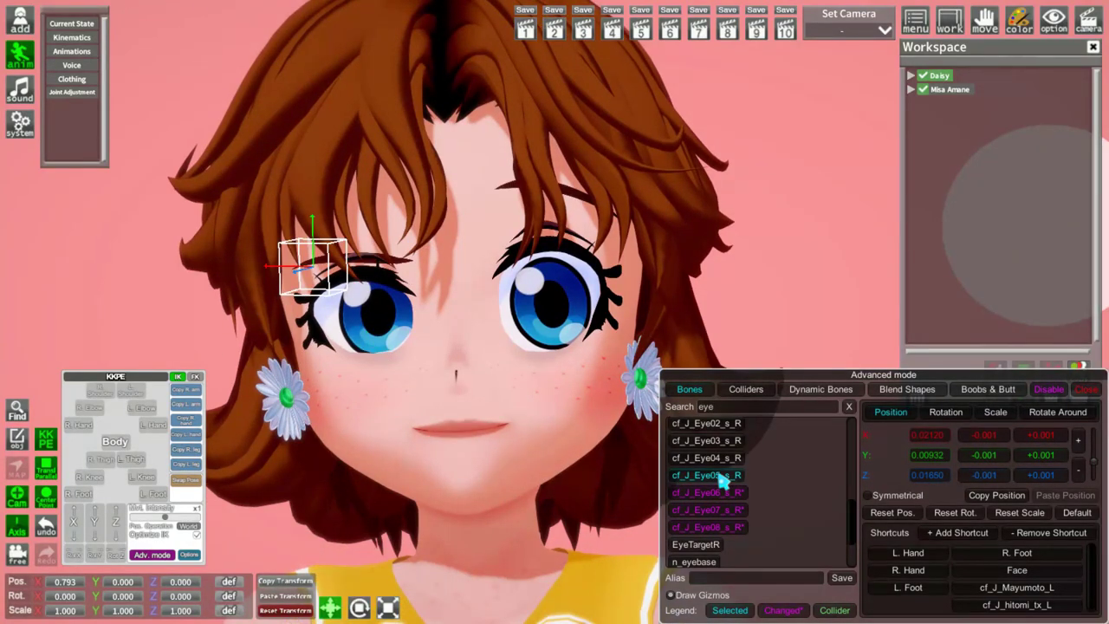
click(1046, 462)
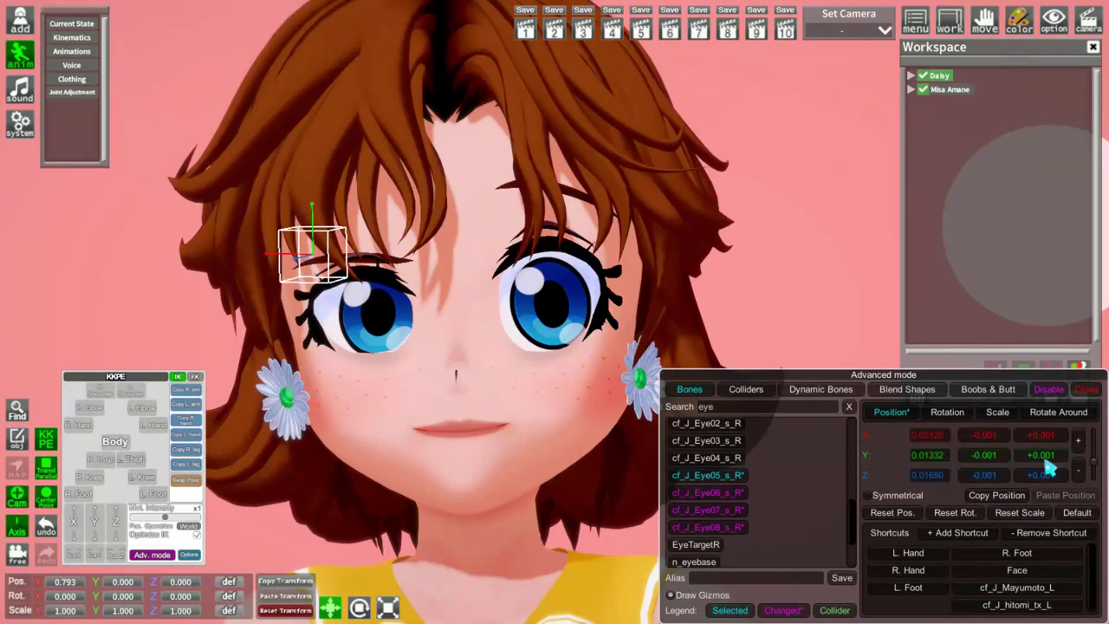
click(986, 457)
click(986, 457)
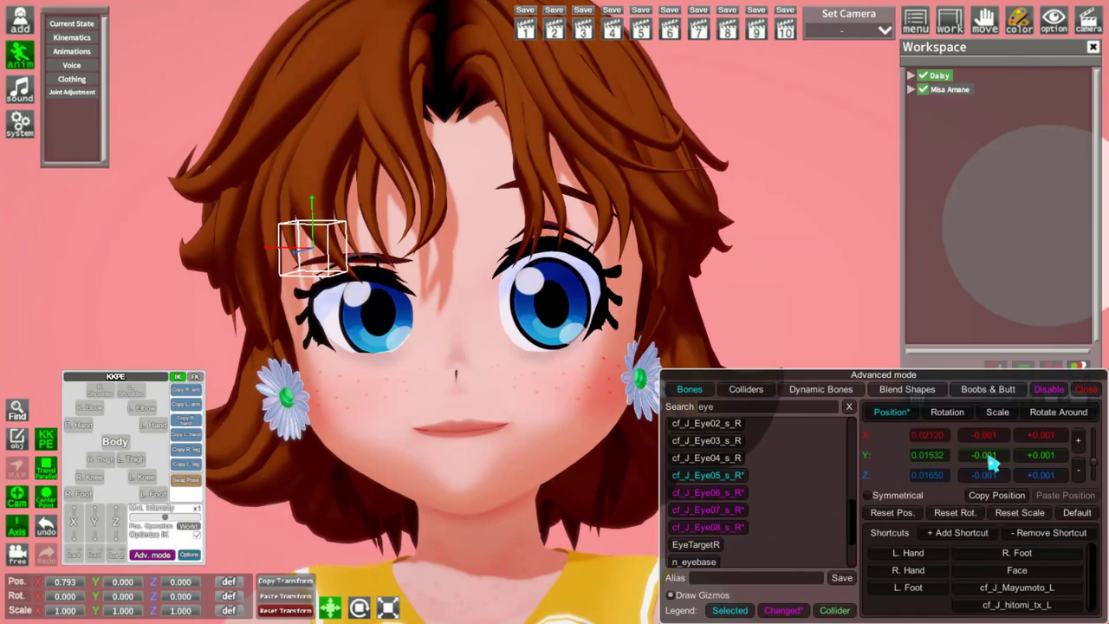
click(1035, 459)
click(986, 456)
scroll(408, 352, down, 10)
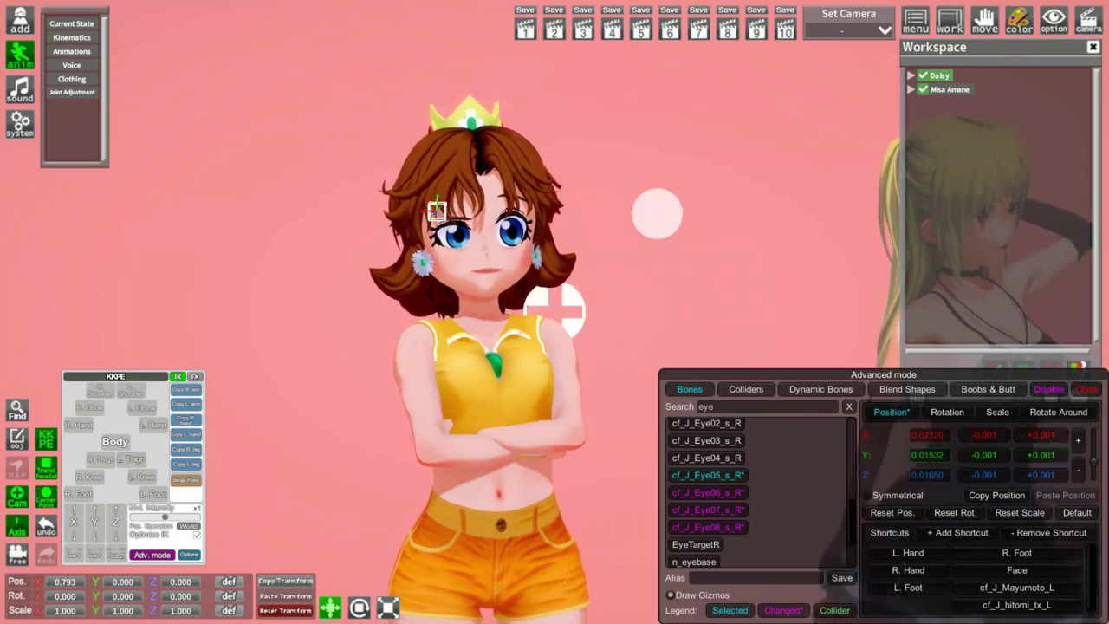
scroll(457, 348, down, 6)
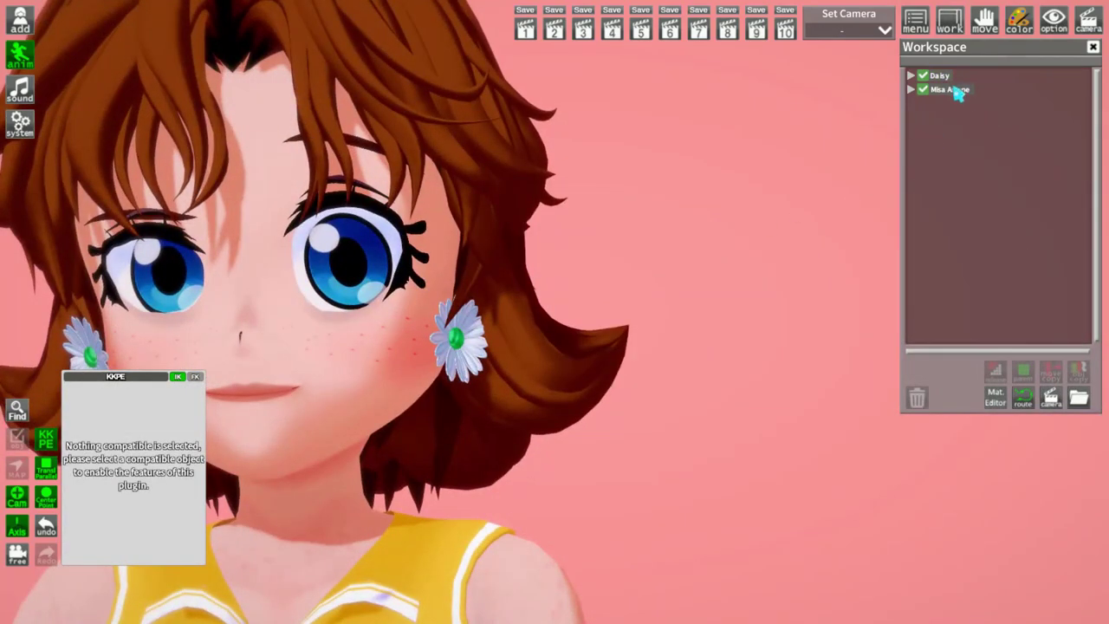
Reselect Daisy and set her mouth pattern to 0 in the expression settings
click(939, 75)
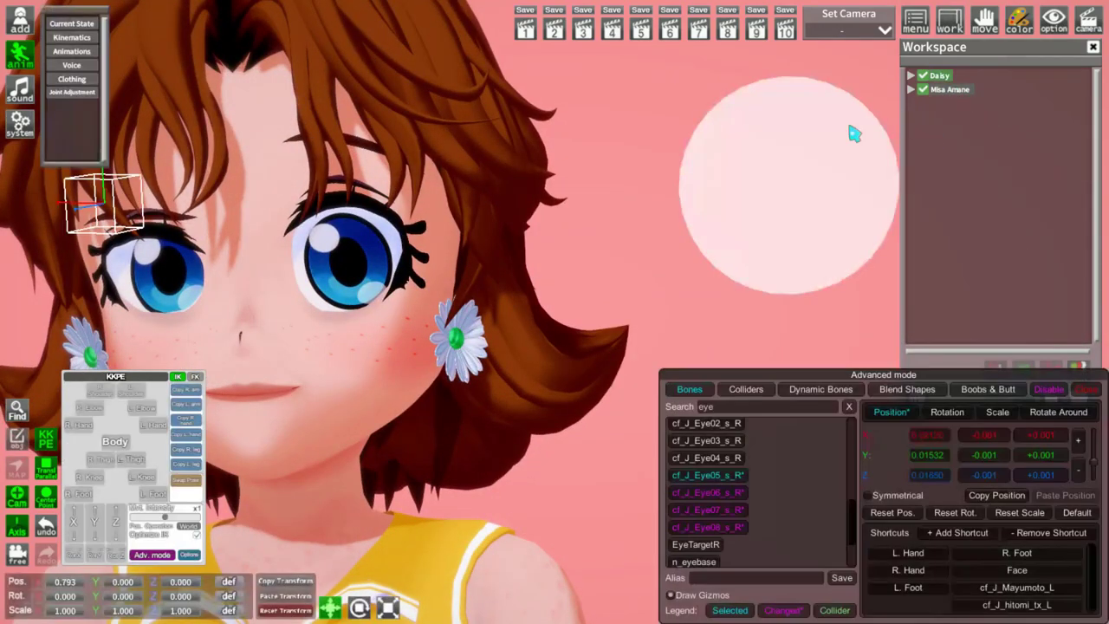
middle_drag(348, 247, 633, 230)
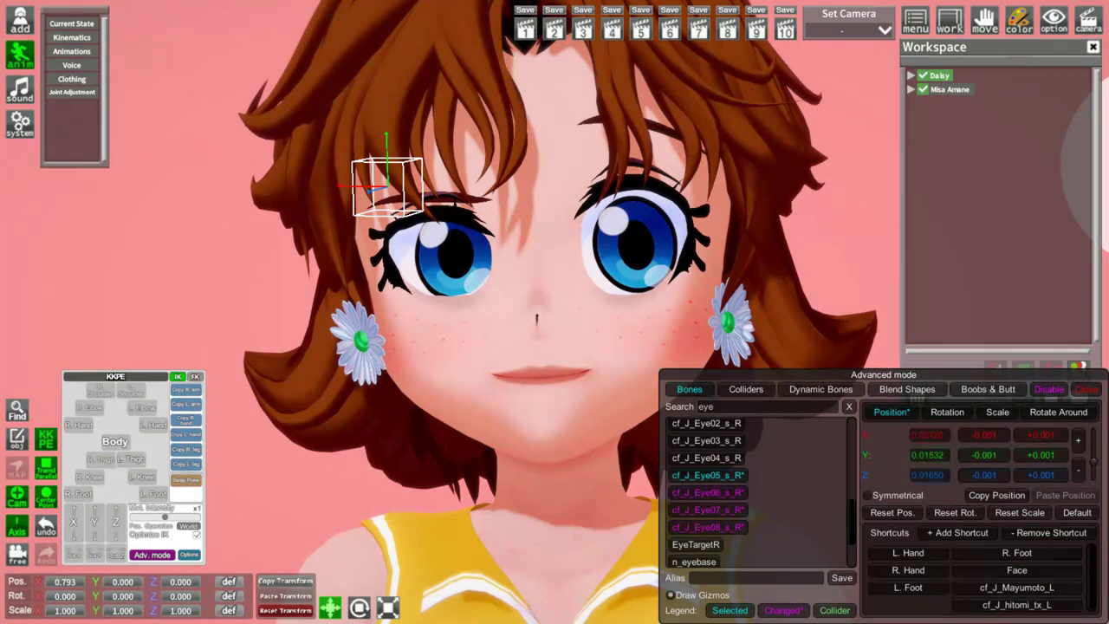
middle_drag(461, 145, 394, 172)
click(72, 37)
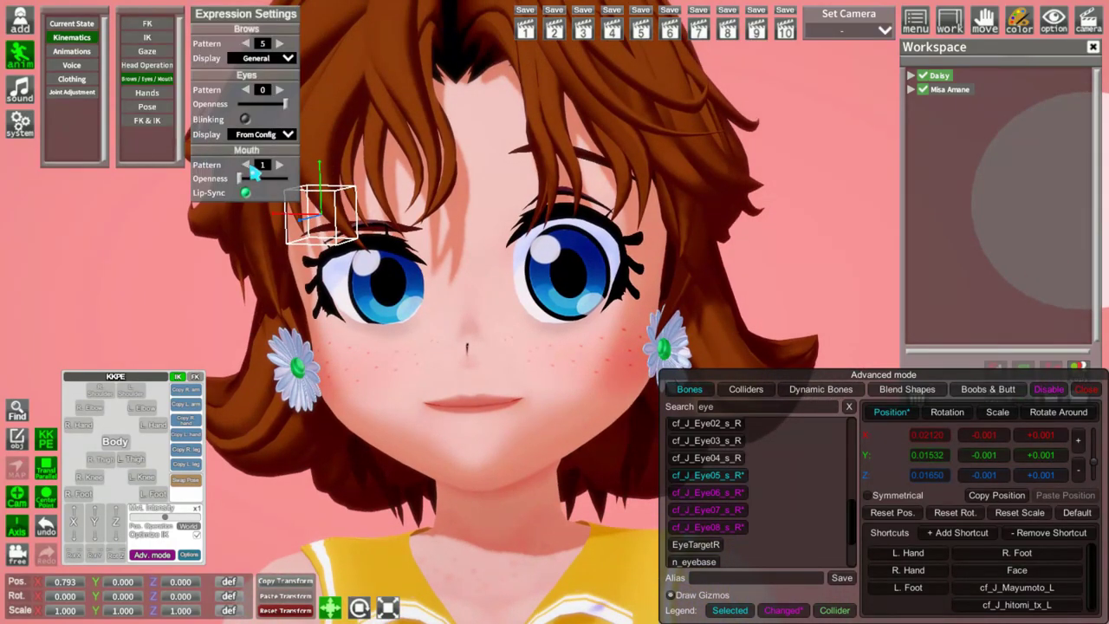
click(248, 165)
Find the cf_J_MouthMove bone by searching for "mouth" and scale it to X 0.68 and Y 0.78
click(693, 407)
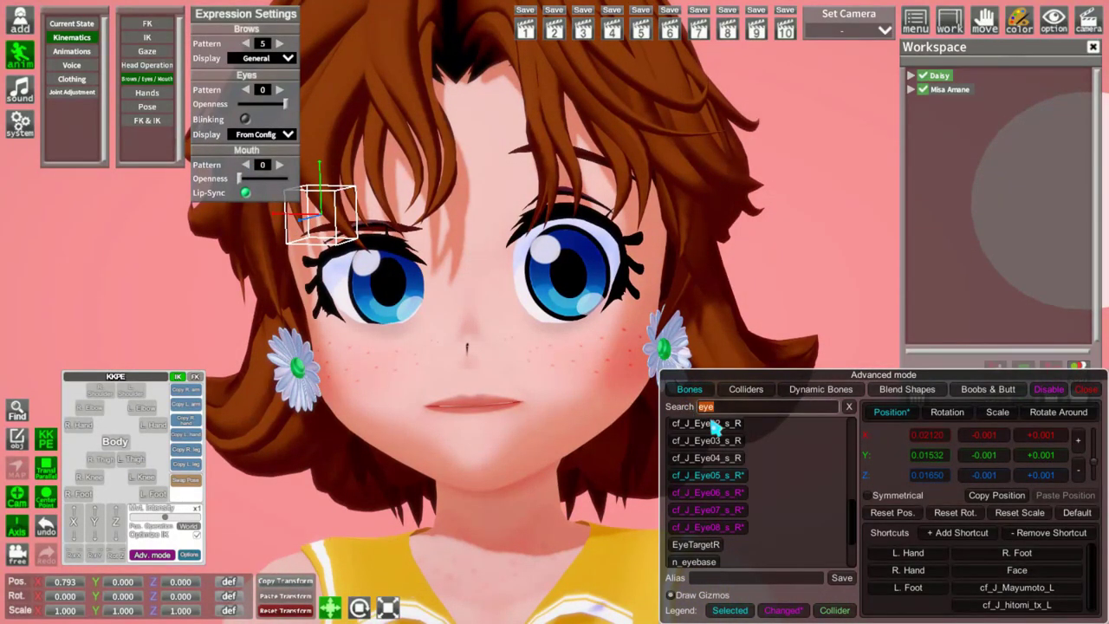
text(mouth)
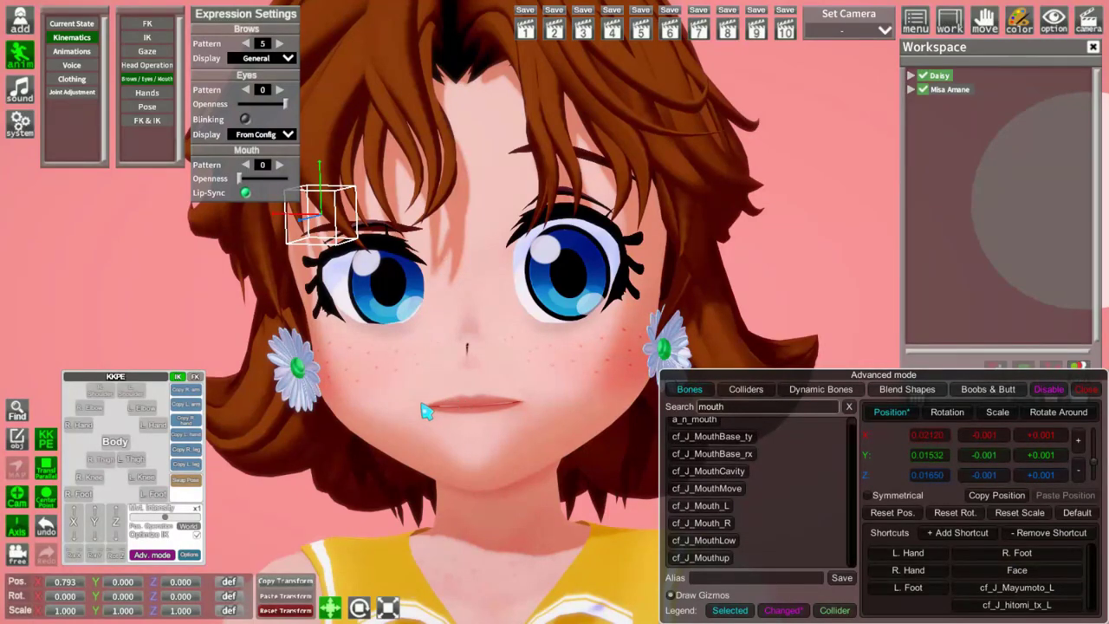
click(739, 490)
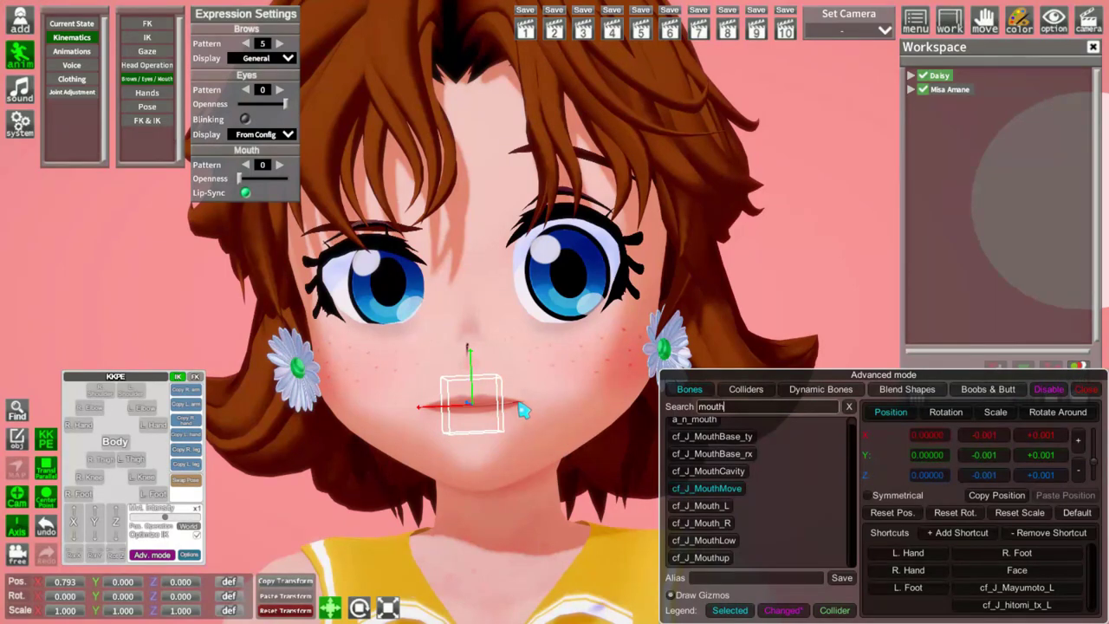
click(993, 413)
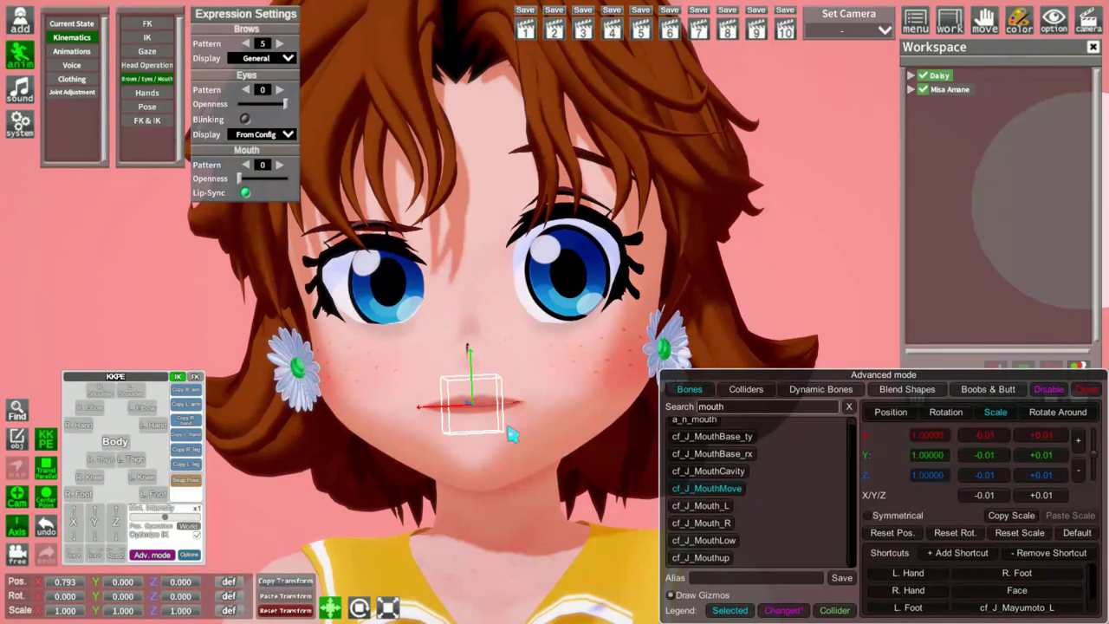
click(995, 441)
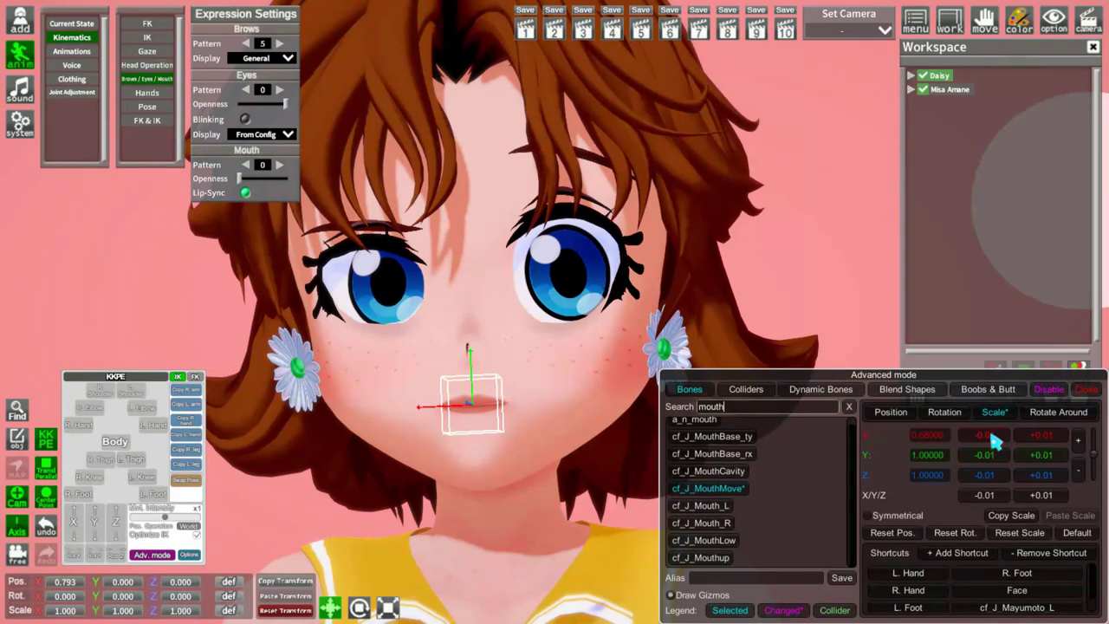
click(991, 454)
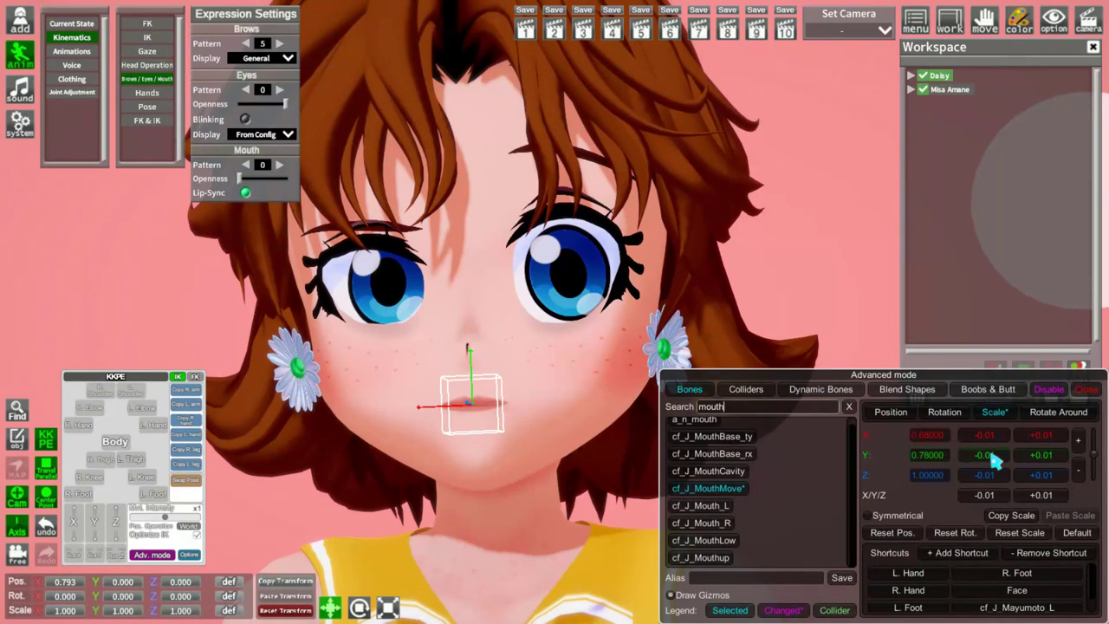
Adjust the Y position of the facial bones, lowering cf_J_Eye07_s_R to -0.03203, and check the face from another angle
click(891, 412)
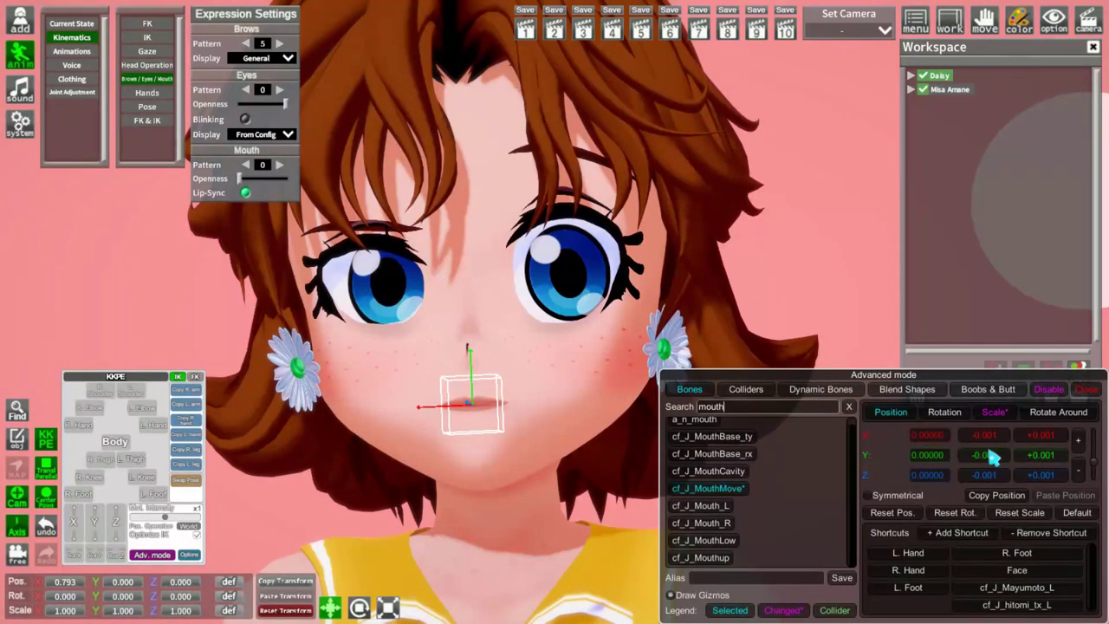
click(1039, 460)
click(988, 456)
click(987, 456)
click(987, 456)
click(991, 457)
click(990, 457)
click(1027, 460)
click(940, 88)
right_drag(733, 225, 672, 291)
drag(672, 290, 619, 293)
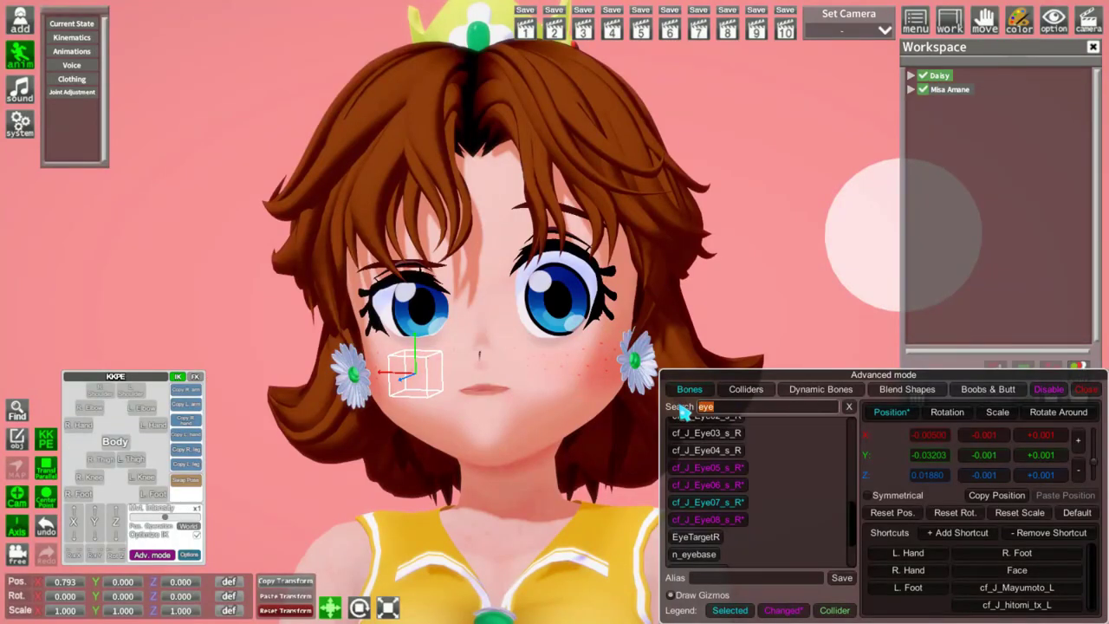
Search the bones for "mayu" and tilt cf_J_Mayumoto_L by decreasing its Z (Roll) rotation
text(m)
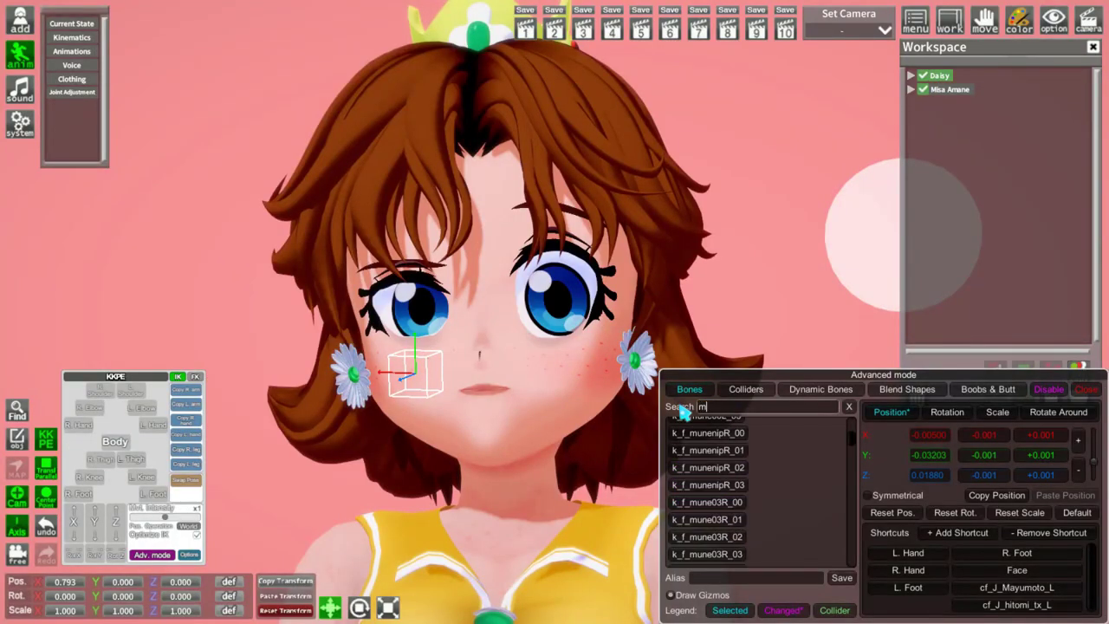
text(ayu)
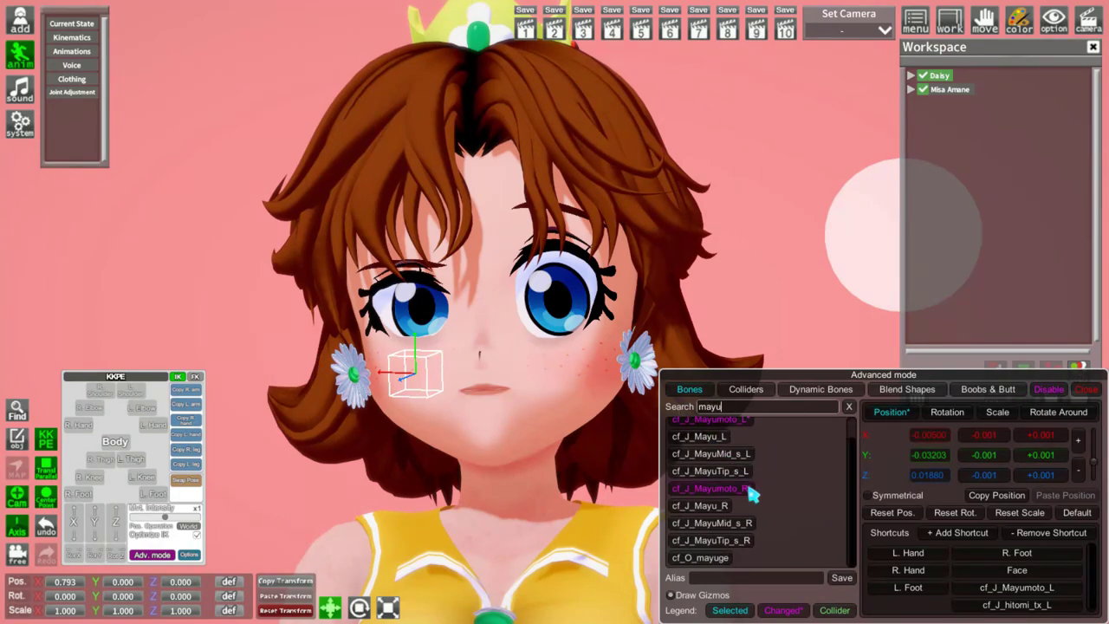
click(750, 491)
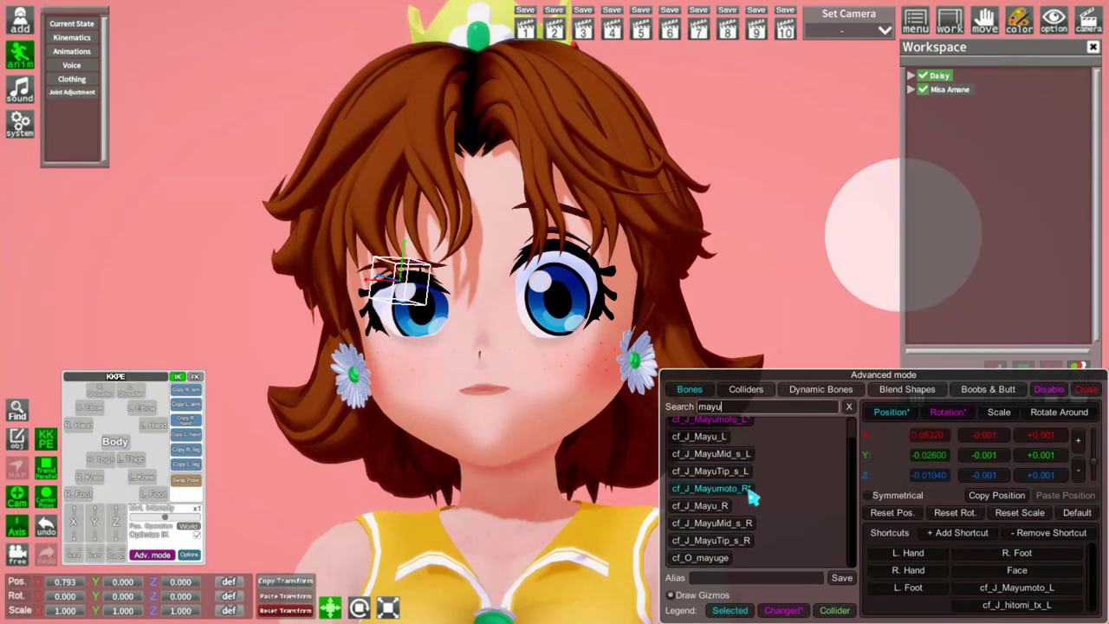
click(741, 424)
click(945, 415)
click(997, 474)
click(999, 475)
click(999, 474)
click(999, 474)
Lower the cf_J_Mayumoto_L eyebrow bone to a Y position of 0.003
click(891, 413)
click(988, 455)
click(988, 456)
click(991, 458)
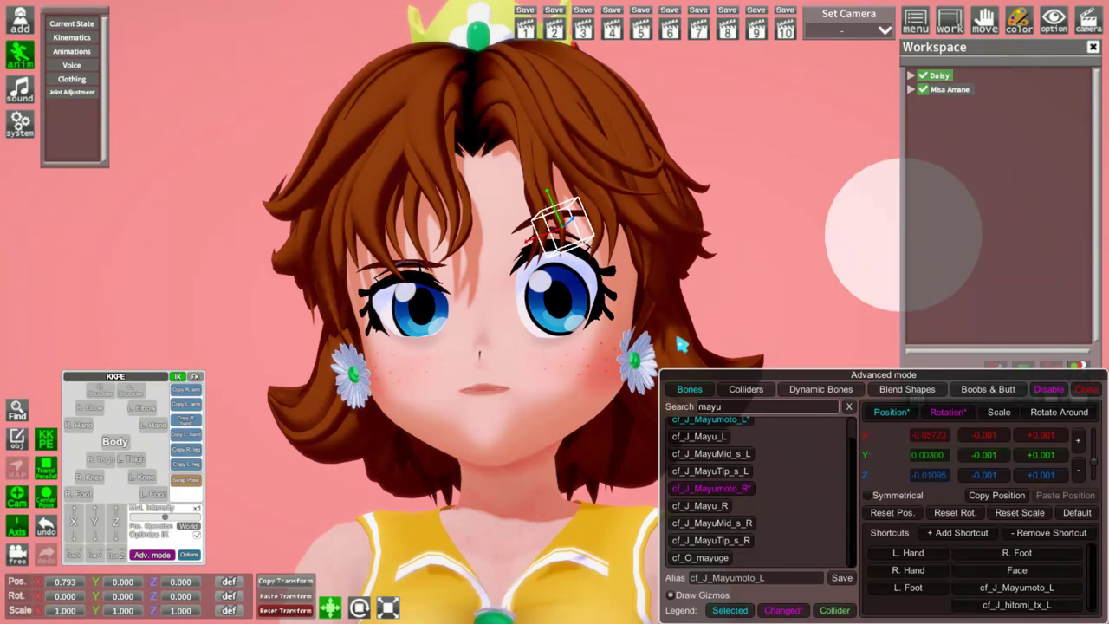
Find the cf_J_Mouth_L bone by searching for "mouth" and set its Z (Roll) rotation to 38
key(BackSpace)
key(BackSpace)
key(BackSpace)
key(BackSpace)
text(mouth)
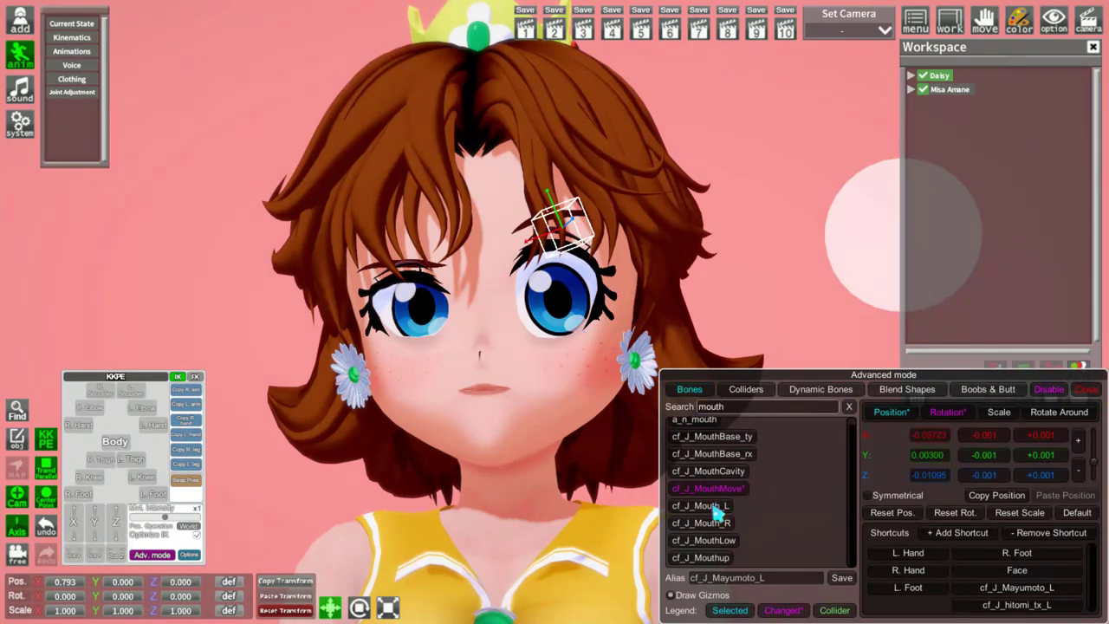
click(716, 507)
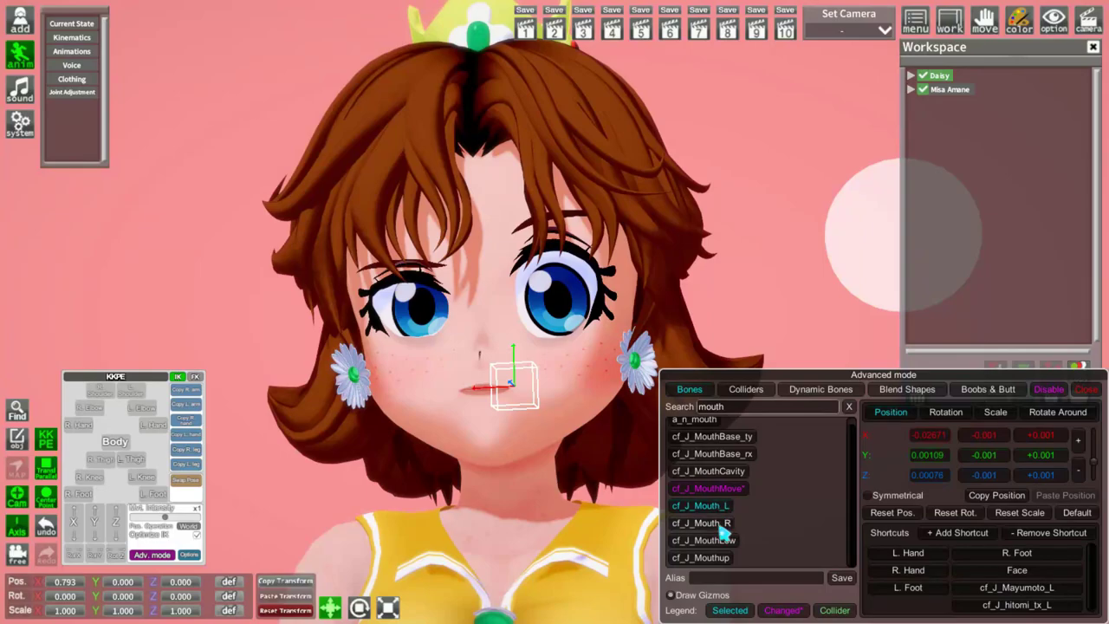
right_drag(469, 381, 469, 429)
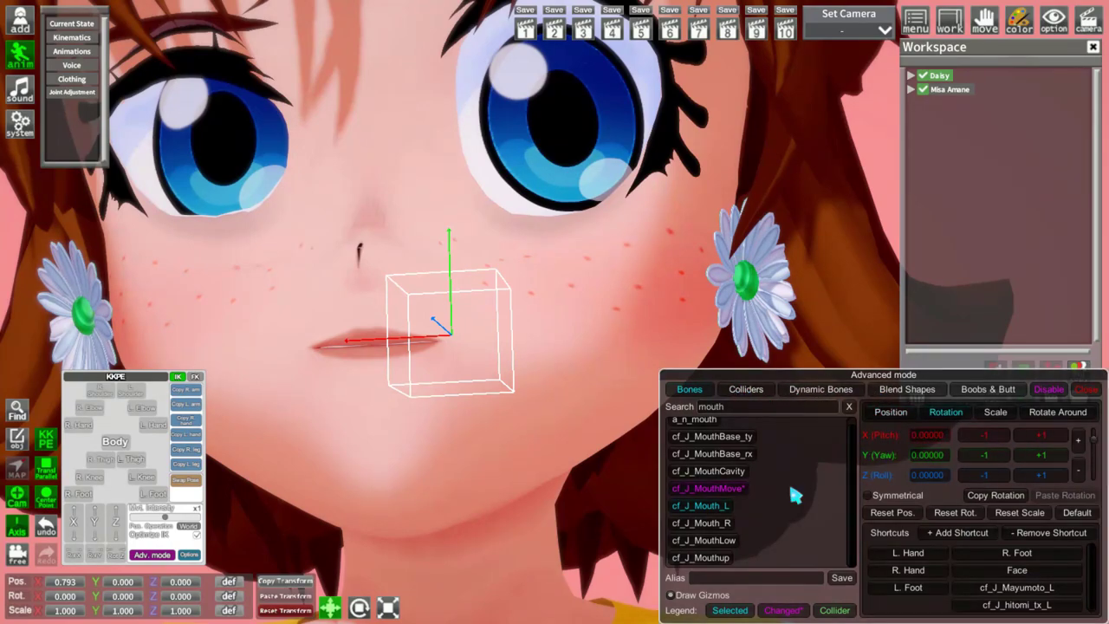
click(1033, 479)
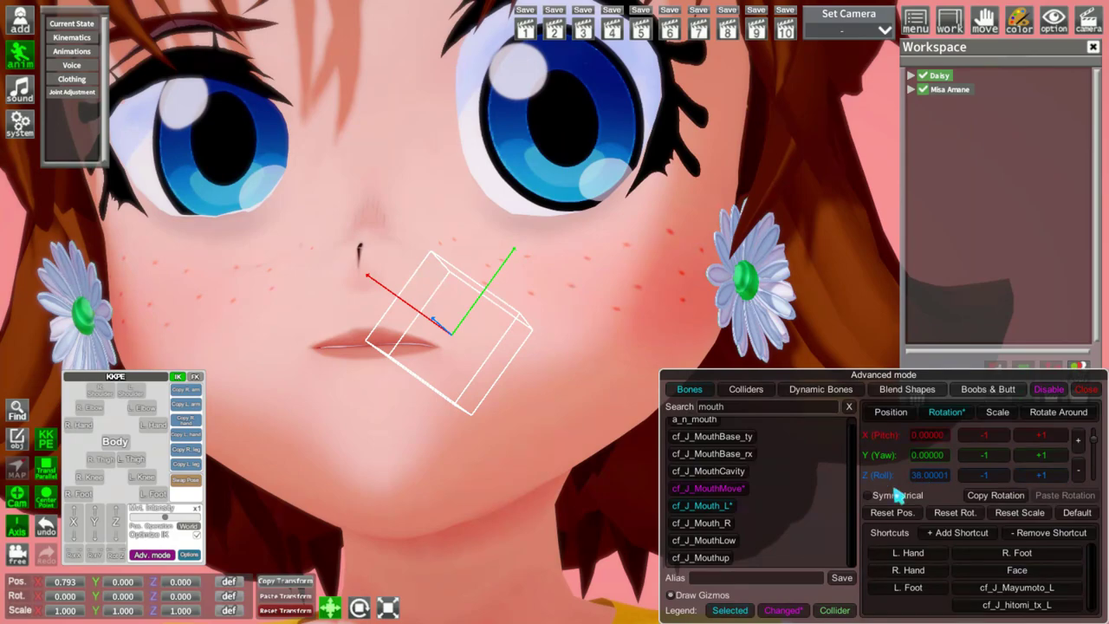
With symmetrical editing enabled, increase the Z (Roll) rotation of cf_J_Mouth_L to 60 so both mouth corners rotate
click(1019, 481)
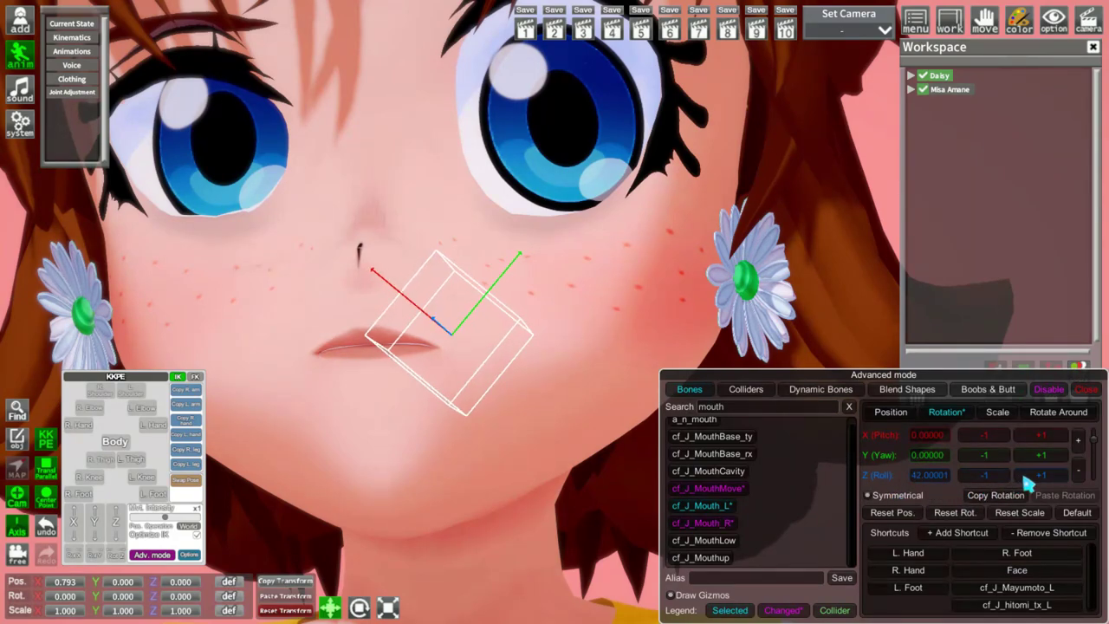
click(1025, 479)
click(1026, 479)
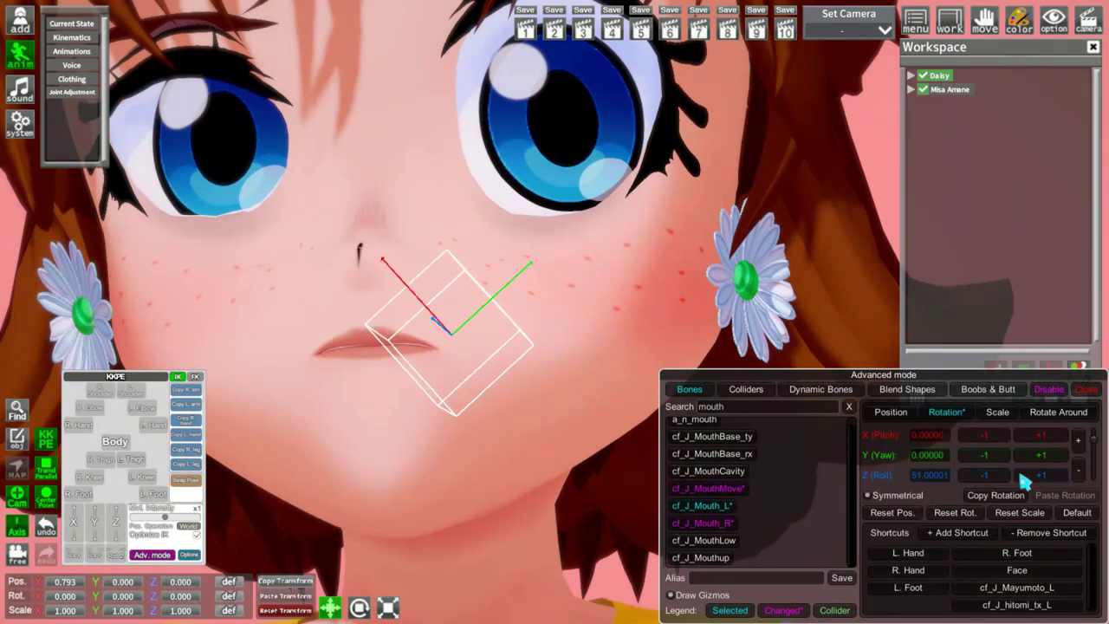
click(994, 479)
click(993, 479)
click(1029, 479)
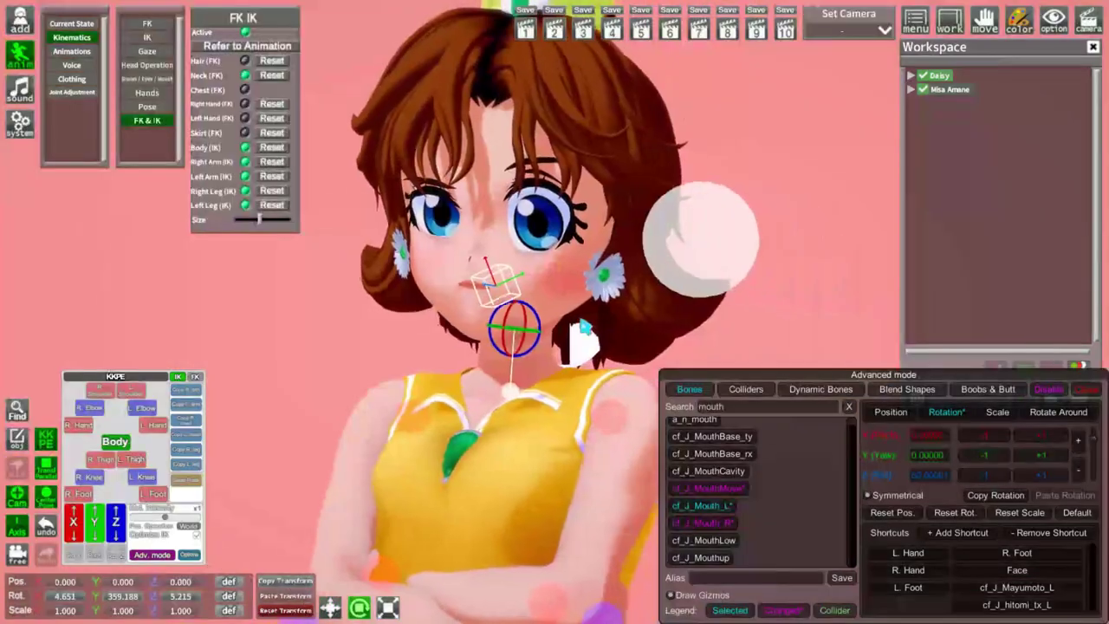
Tilt Daisy's head by rotating the neck FK joint to about X 350.5, Y 3.3, Z 343.5
scroll(530, 340, up, 5)
drag(526, 343, 472, 347)
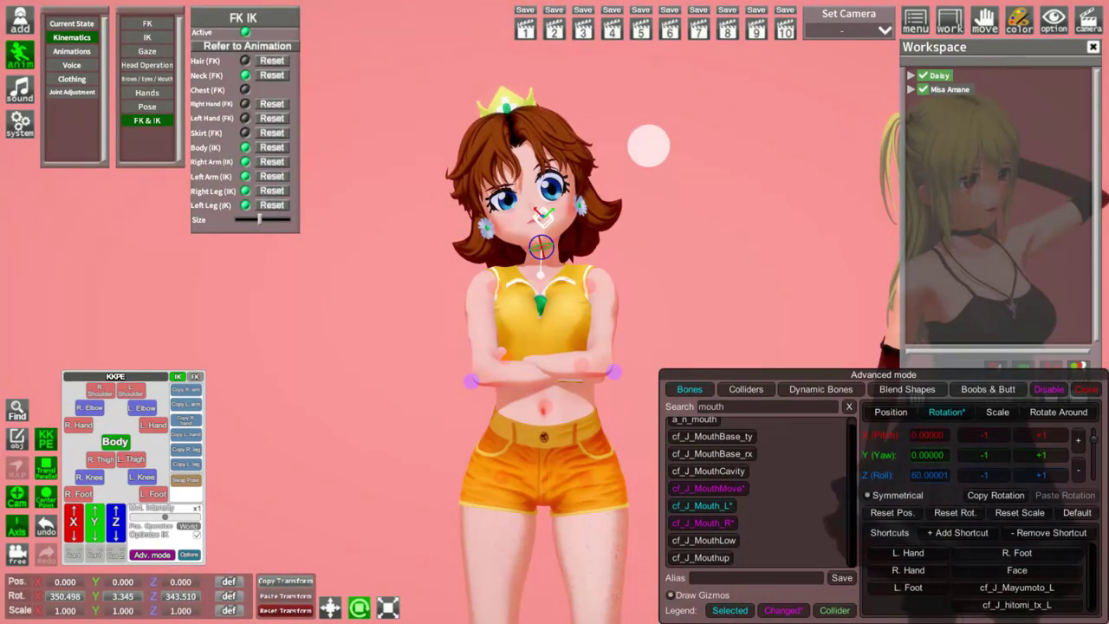
scroll(686, 171, up, 2)
click(671, 147)
drag(626, 96, 660, 105)
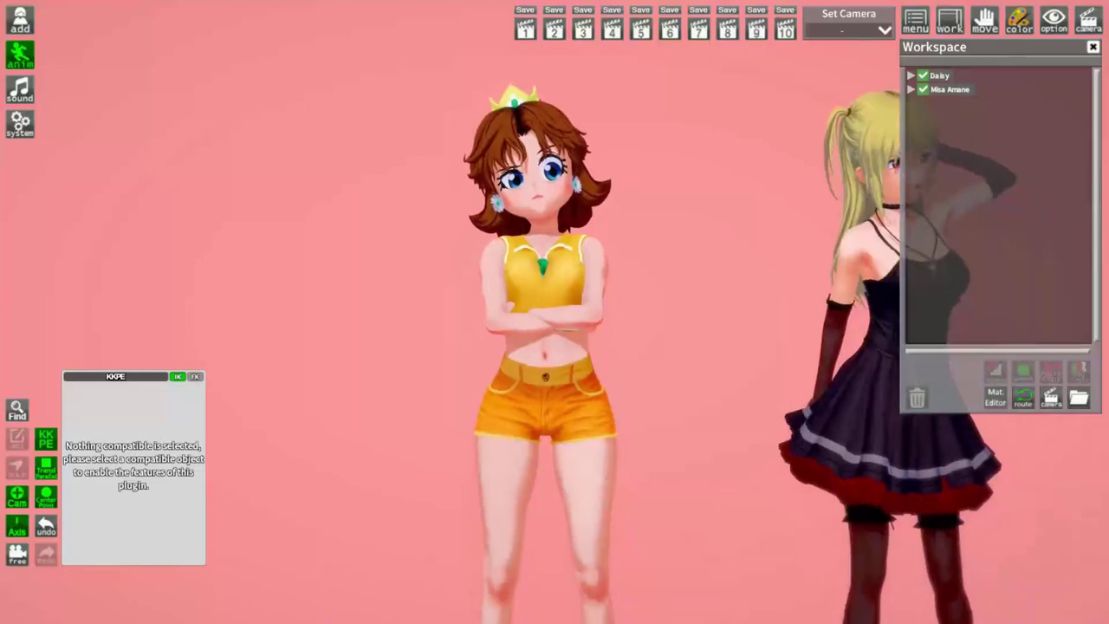
Move Daisy's shoulders, elbows and hands together along the Z axis to adjust the crossed arms
right_drag(712, 232, 711, 294)
middle_drag(712, 232, 683, 236)
mouse_move(711, 233)
mouse_down()
mouse_move(664, 233)
mouse_move(759, 233)
mouse_move(624, 232)
mouse_move(698, 232)
mouse_up()
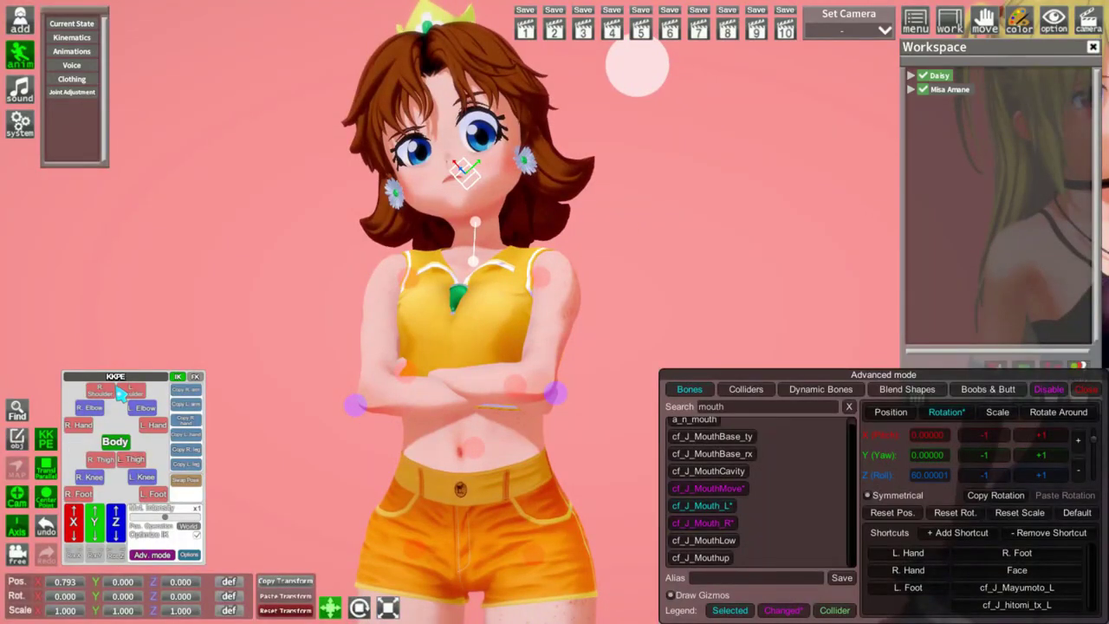
click(100, 391)
ctrl+click(132, 391)
ctrl+click(90, 408)
ctrl+click(135, 408)
ctrl+click(76, 424)
ctrl+click(151, 425)
drag(118, 516, 130, 523)
drag(317, 466, 252, 466)
mouse_move(694, 211)
mouse_down()
mouse_move(645, 210)
mouse_move(758, 211)
mouse_up()
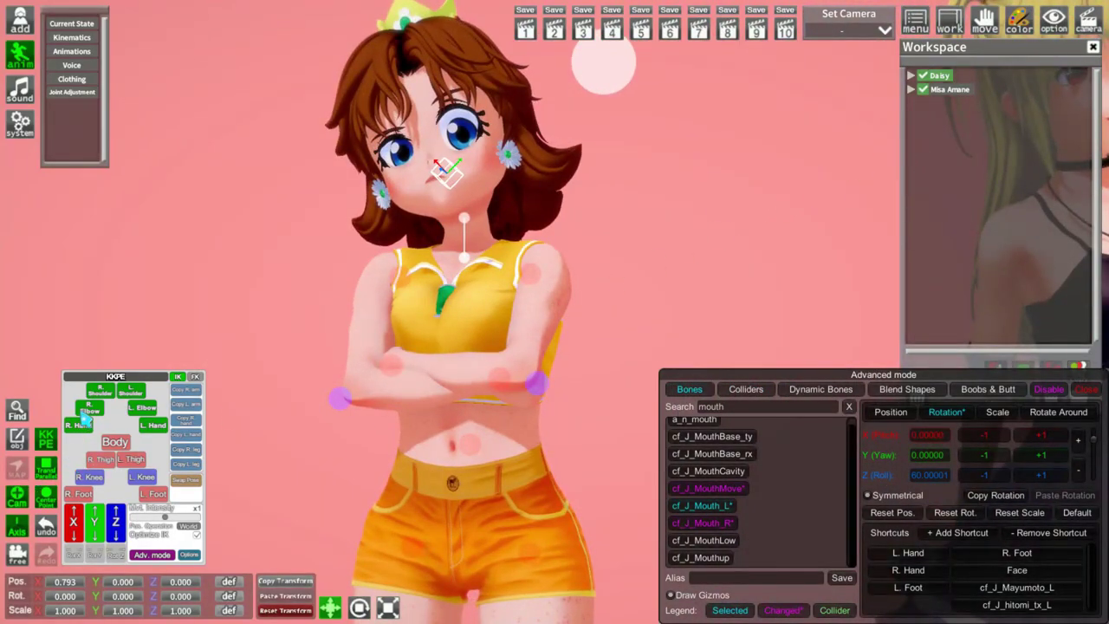
Shift both of Daisy's elbows along the Z axis and review the pose from near and far
click(84, 413)
ctrl+click(143, 412)
drag(114, 517, 115, 519)
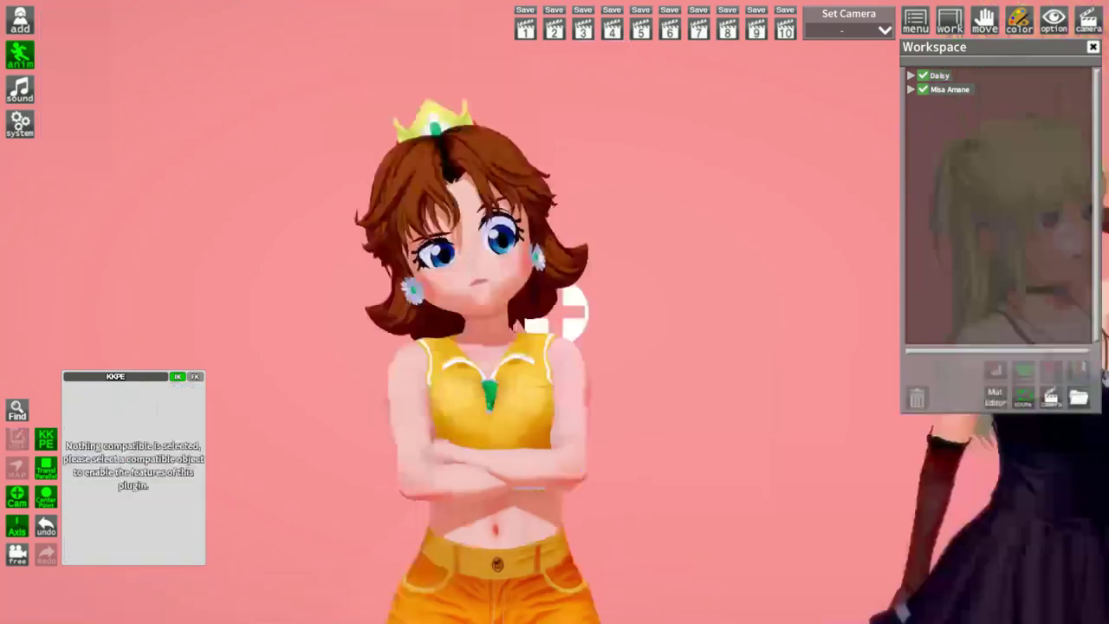
scroll(627, 280, up, 6)
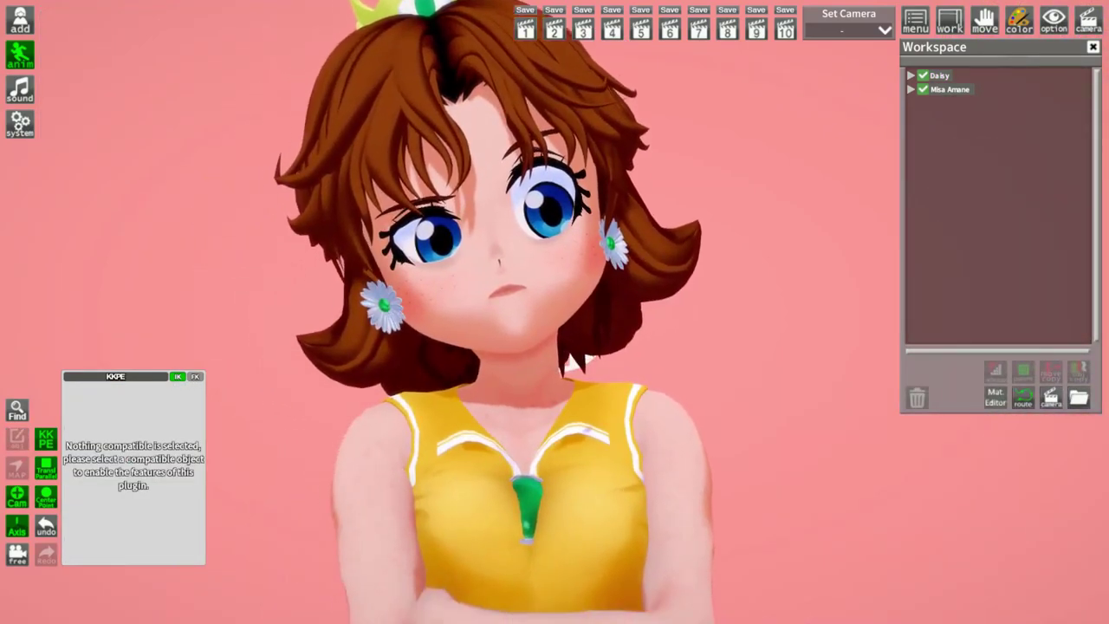
scroll(577, 351, down, 6)
right_drag(577, 351, 577, 485)
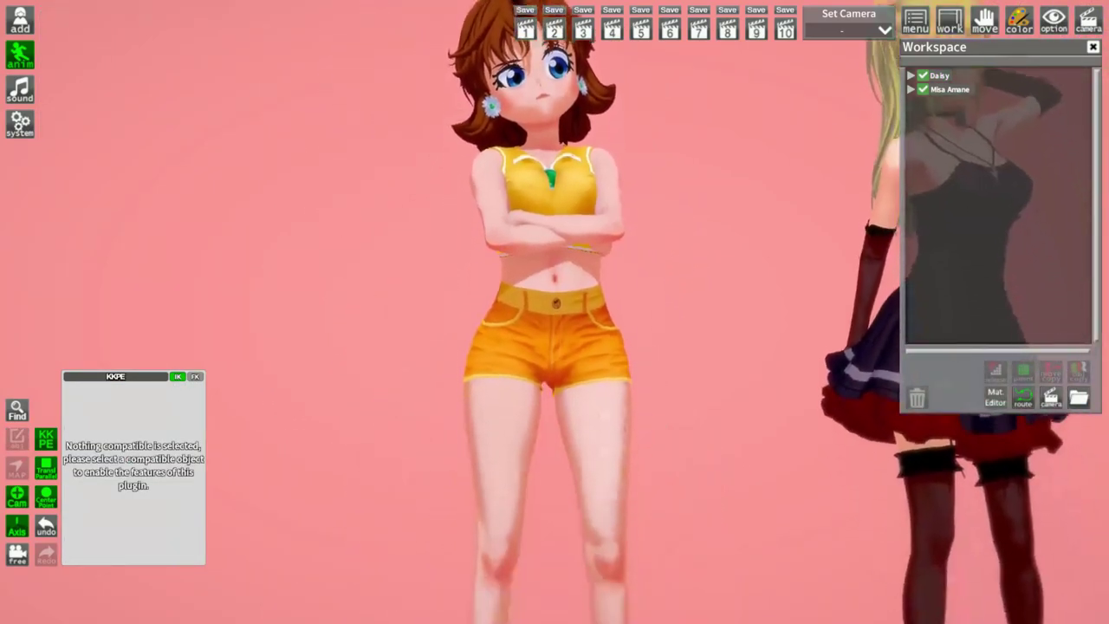
right_drag(555, 312, 555, 260)
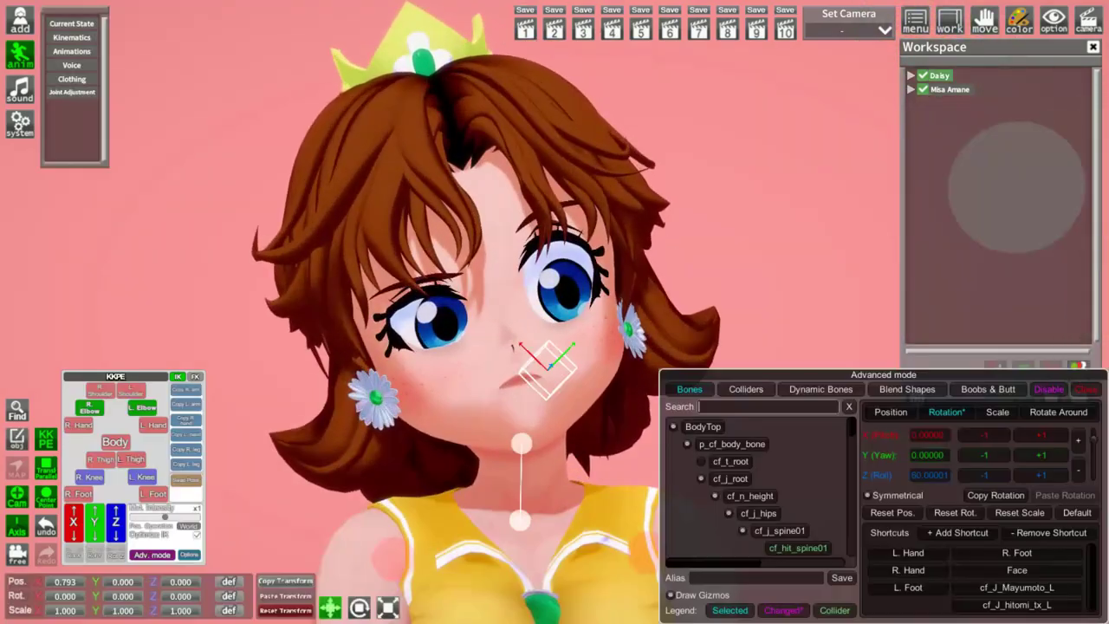
Select the Misa Amane character and set her mouth expression to pattern 18
scroll(555, 312, down, 3)
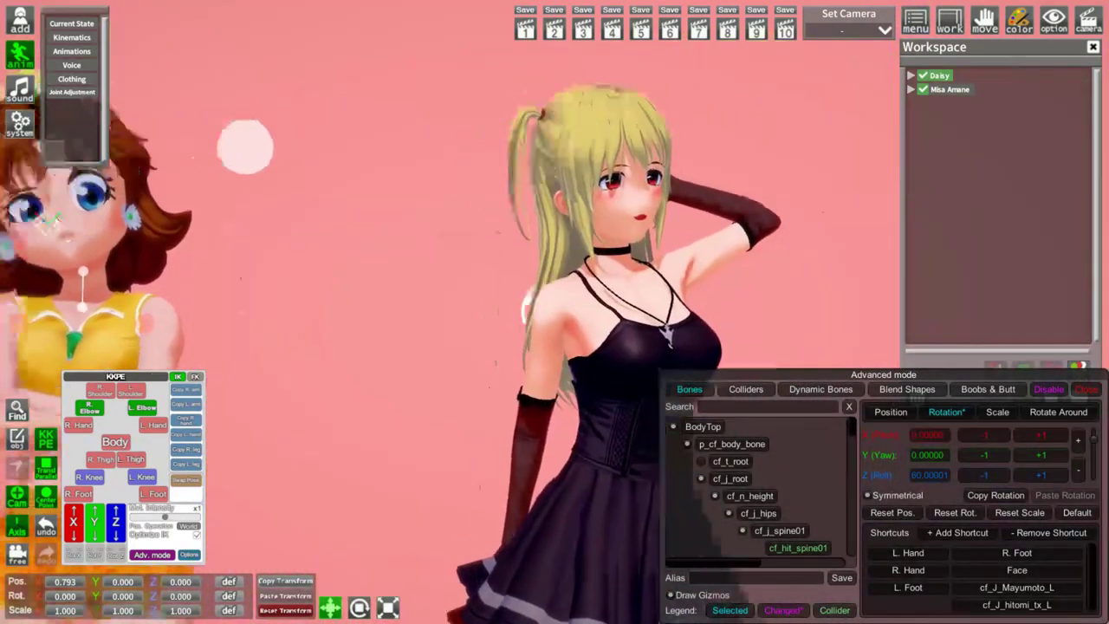
mouse_move(555, 312)
right_down()
mouse_move(780, 312)
mouse_move(555, 312)
right_up()
middle_drag(738, 278, 711, 284)
click(944, 93)
right_drag(780, 277, 701, 285)
click(612, 270)
drag(518, 336, 468, 325)
drag(508, 262, 119, 351)
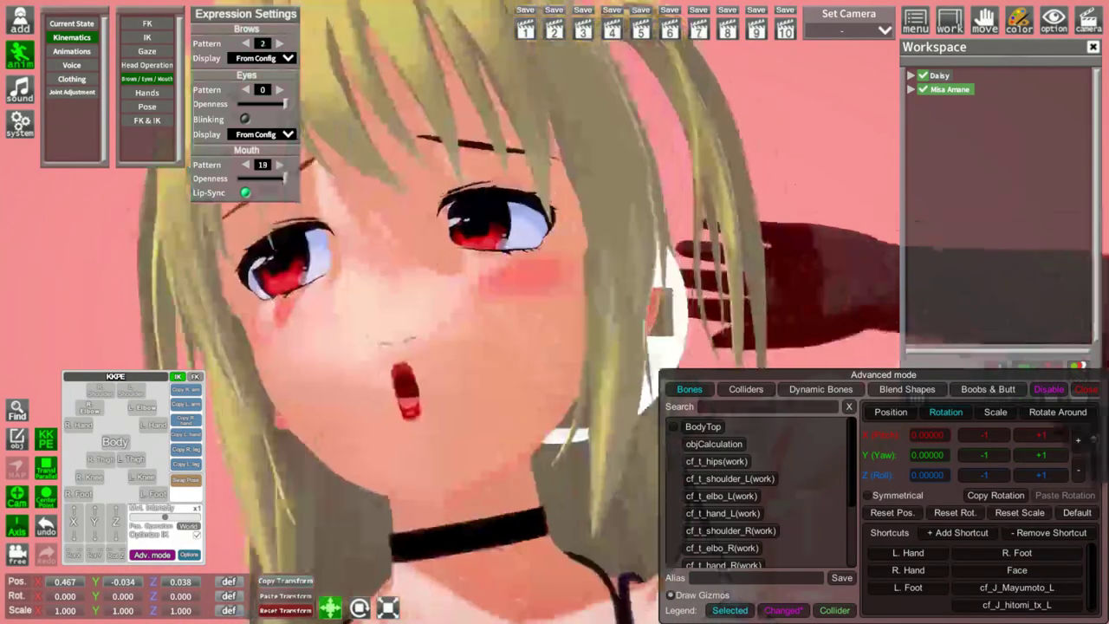
drag(408, 347, 555, 330)
scroll(536, 381, down, 10)
right_drag(554, 330, 542, 288)
scroll(539, 289, up, 4)
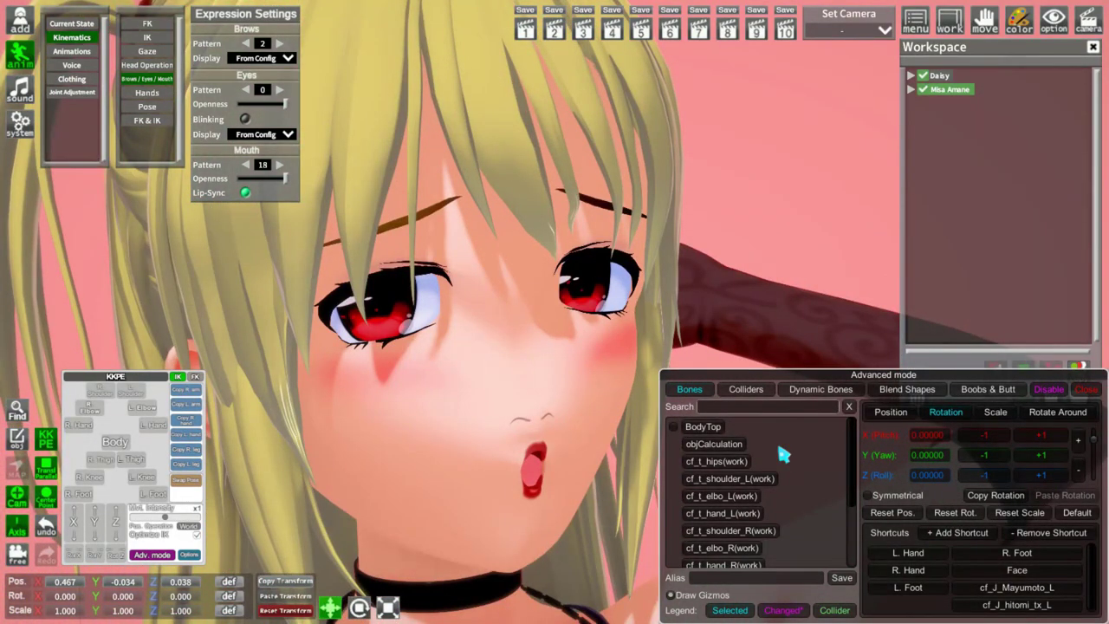
Find Misa Amane's cf_J_MouthMove bone by searching for "mouth" and widen it to an X scale of about 1.68
text(mouth)
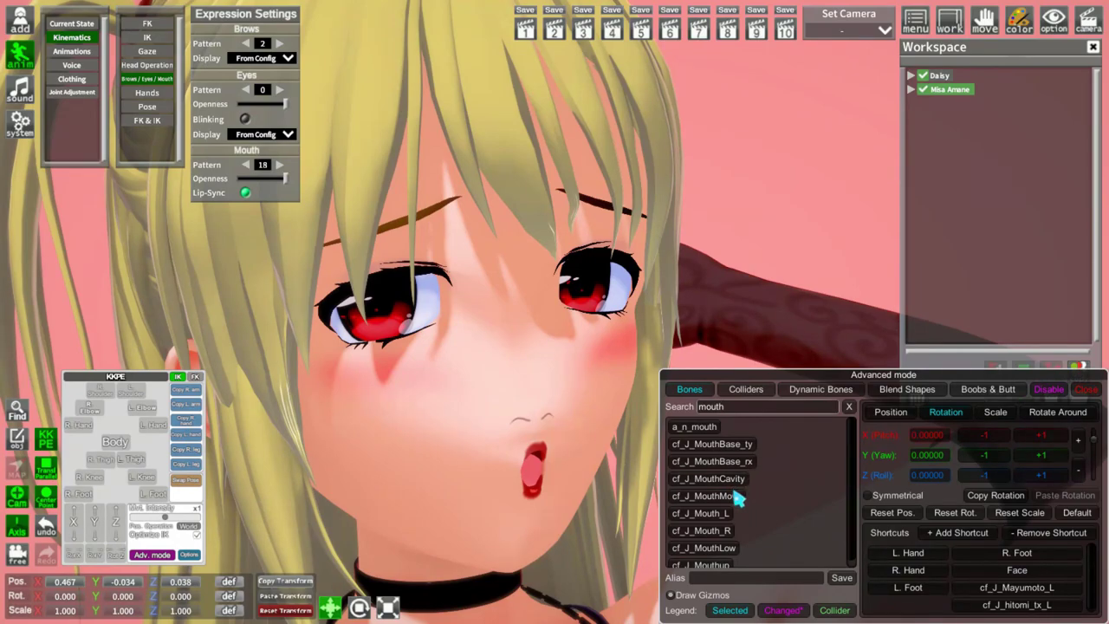
click(735, 496)
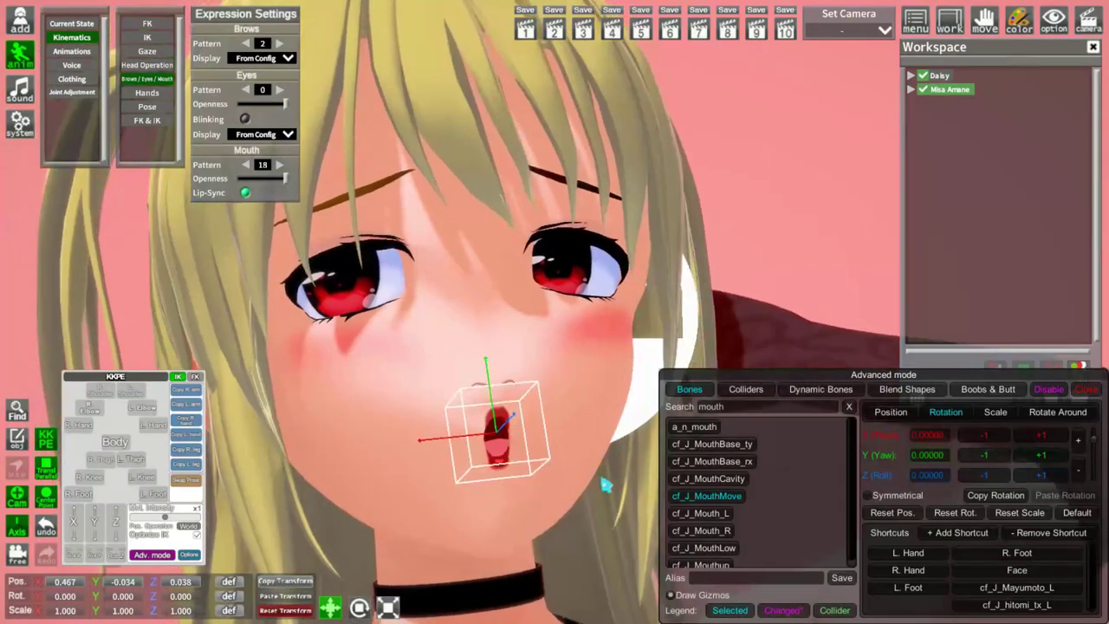
click(995, 411)
drag(1043, 435, 1045, 437)
drag(561, 489, 572, 554)
drag(635, 373, 648, 392)
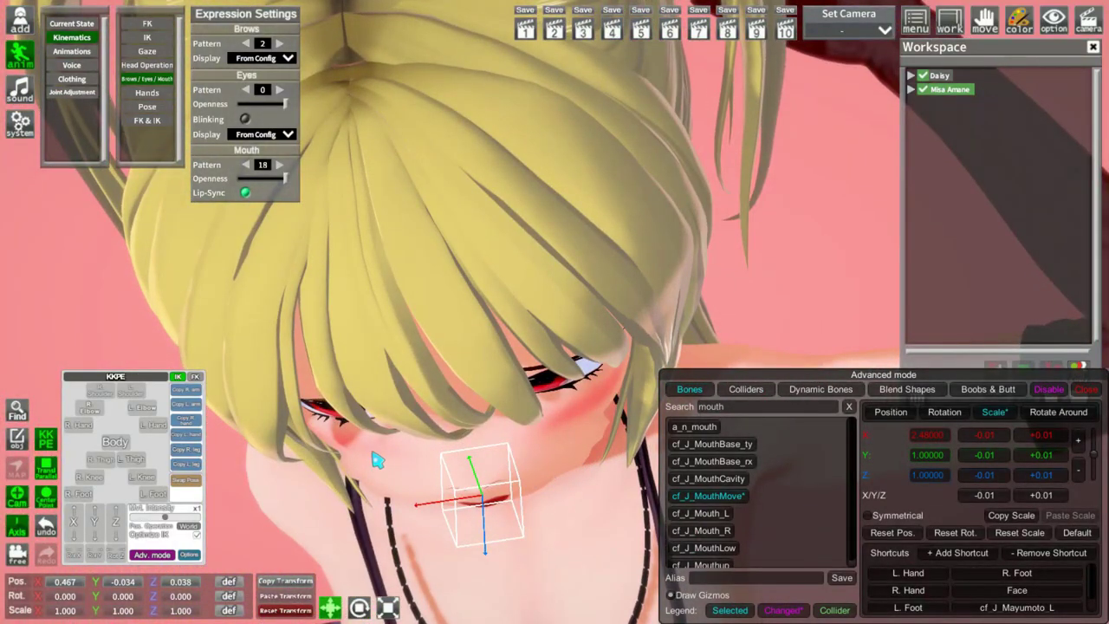
click(987, 436)
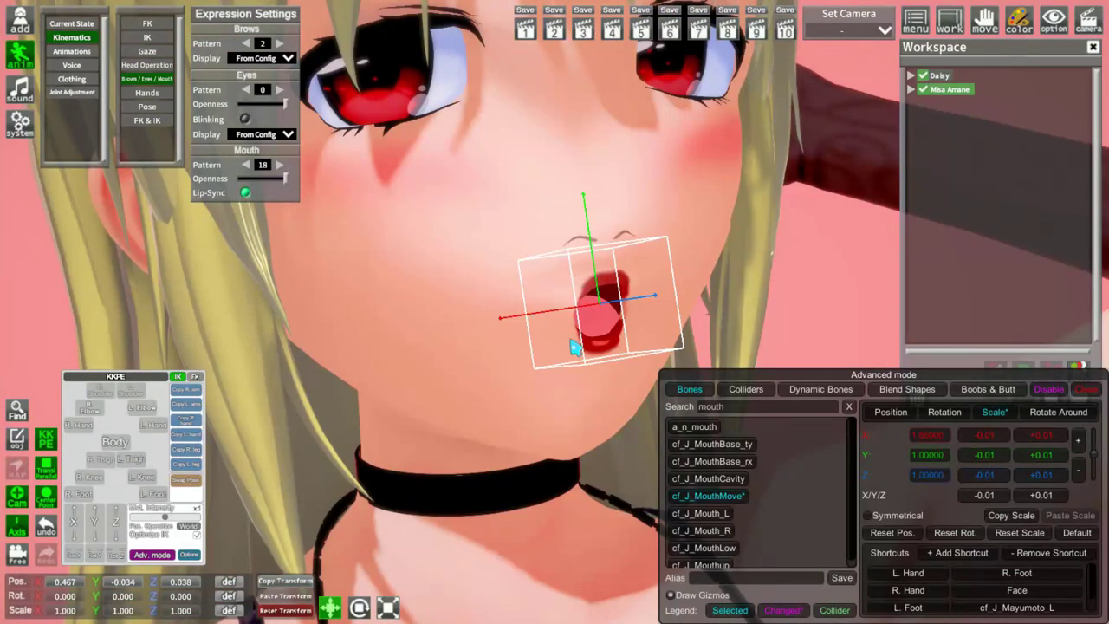
Select the cf_J_MouthCavity bone and raise the Tongue blend shape kuti_sita.t00_def_op to about 88
click(727, 482)
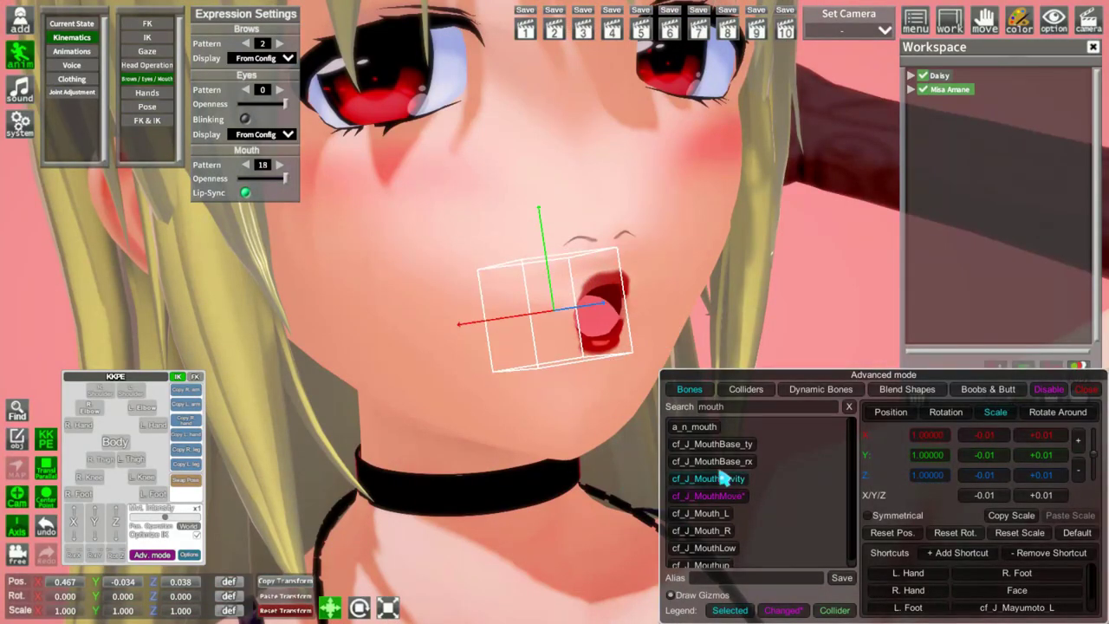
drag(555, 416, 320, 416)
drag(407, 282, 751, 380)
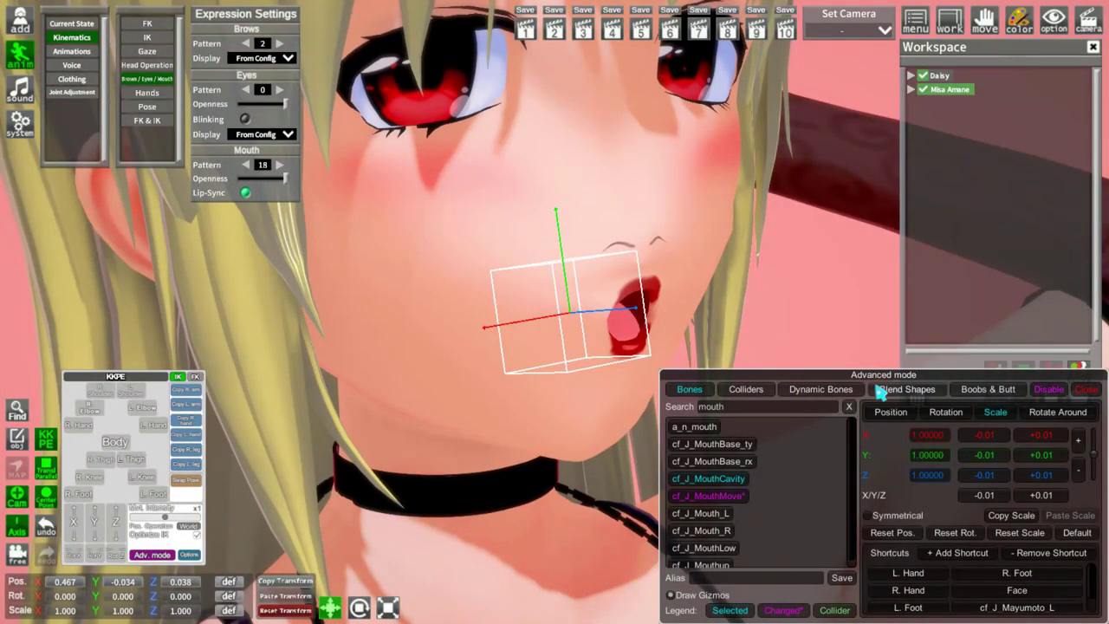
click(927, 390)
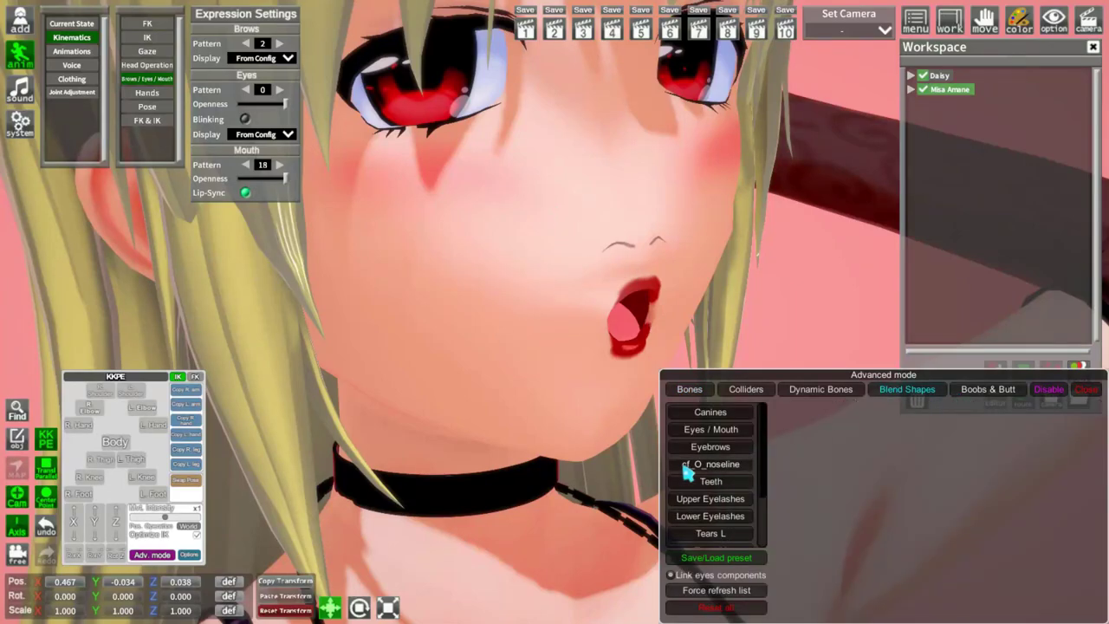
scroll(709, 516, down, 3)
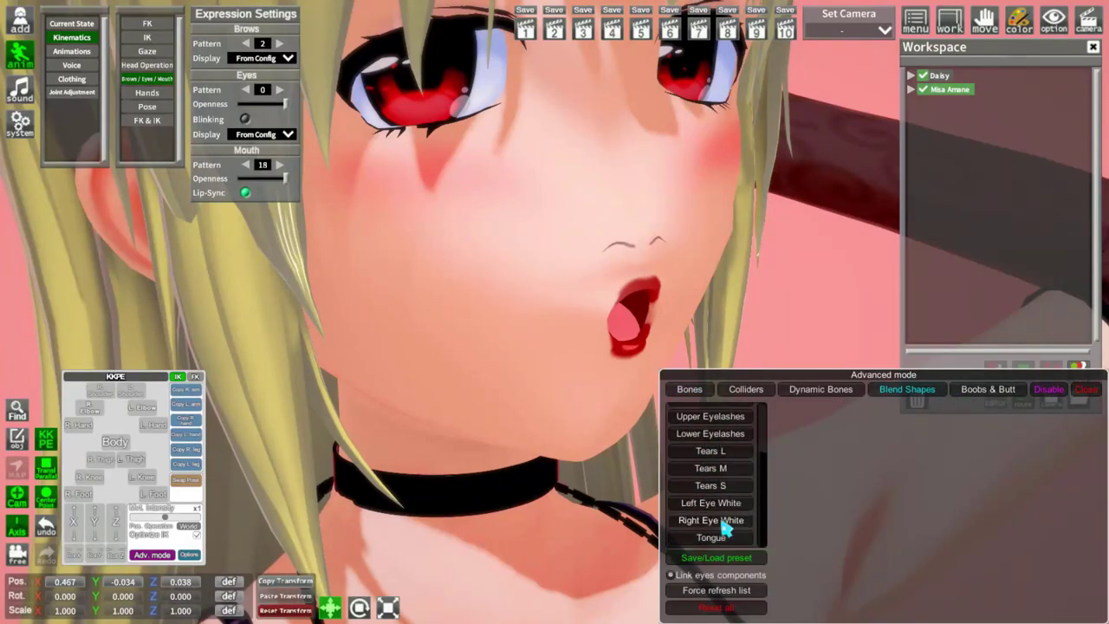
click(723, 538)
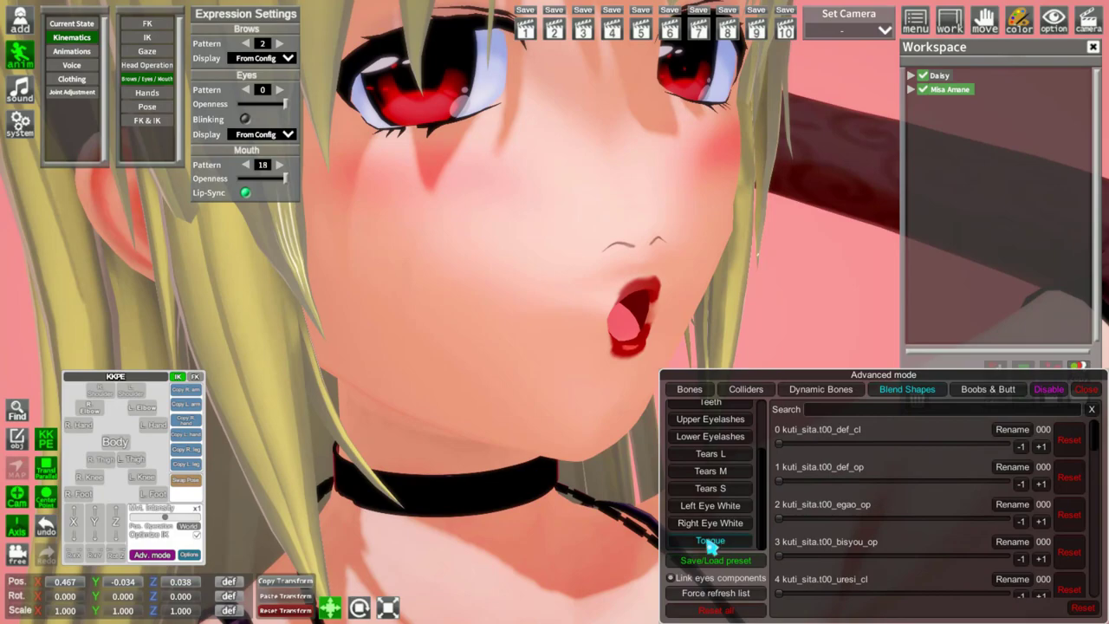
click(781, 445)
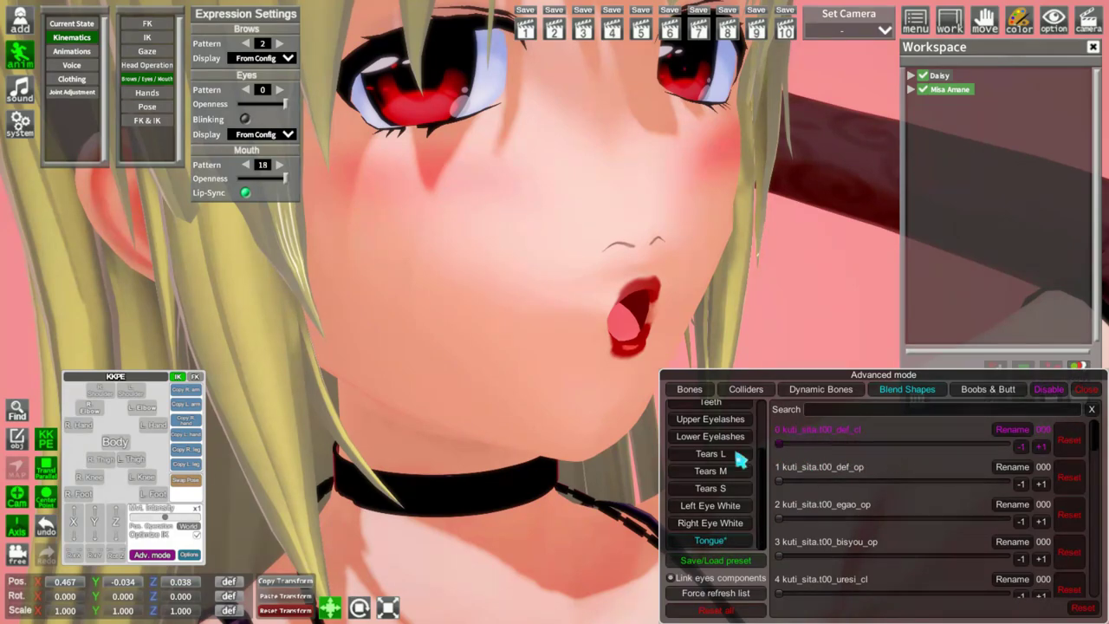
drag(782, 488, 980, 481)
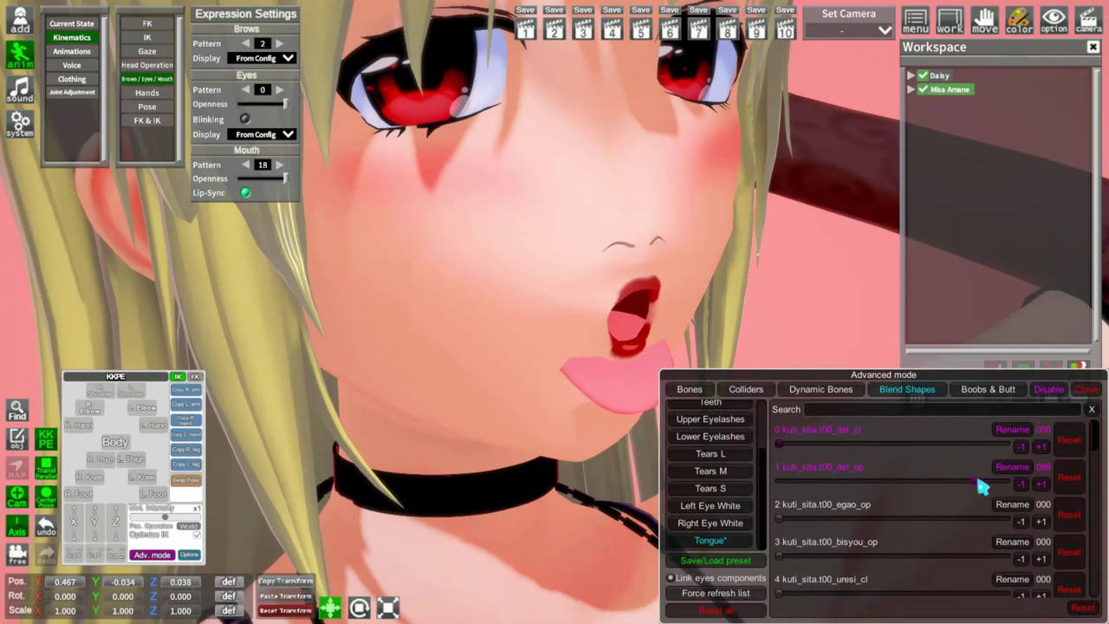
Narrow the cf_J_MouthCavity bone in X scale and move it to Y 0.005 and Z -0.025
click(713, 389)
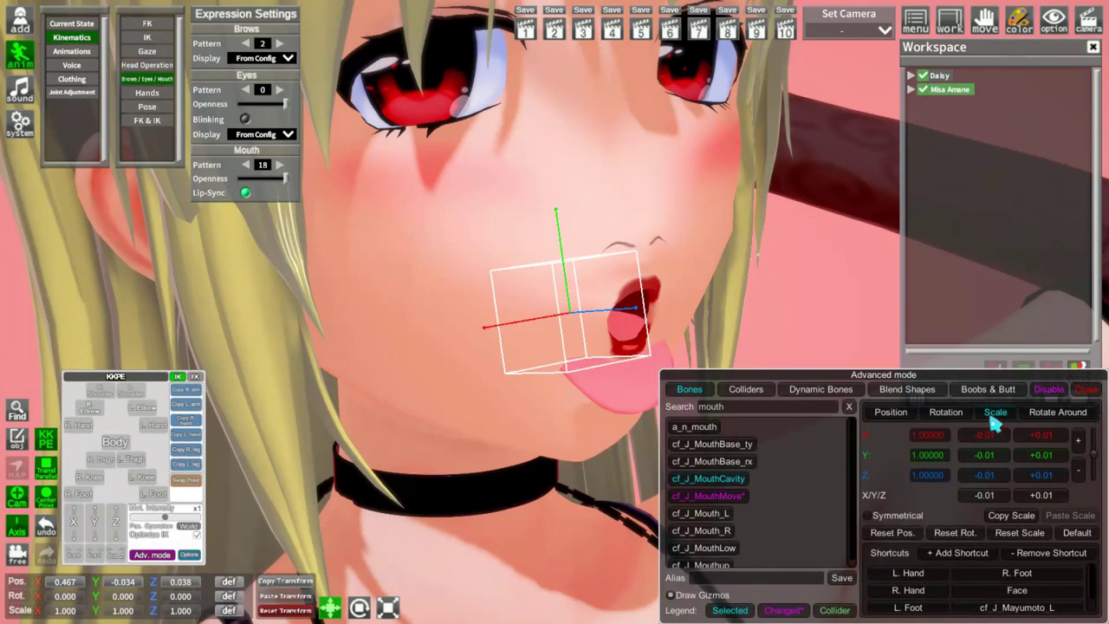
drag(985, 441, 984, 440)
click(893, 416)
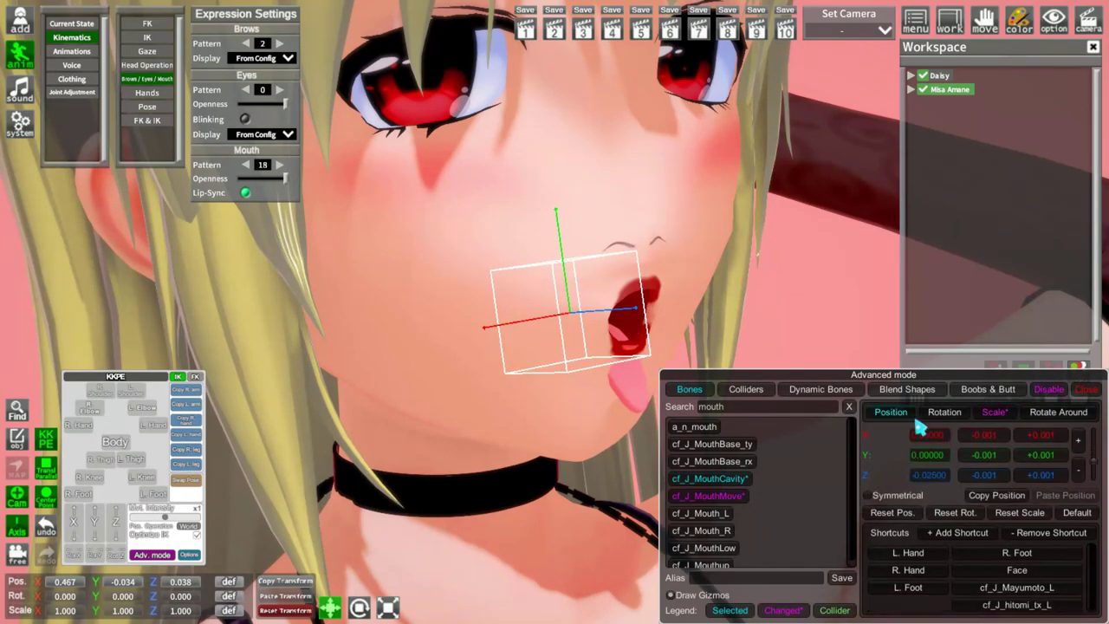
drag(1054, 450, 999, 436)
Set the cf_J_MouthCavity bone's X (Pitch) rotation to 344 and its X scale to 0.41
click(947, 413)
click(888, 417)
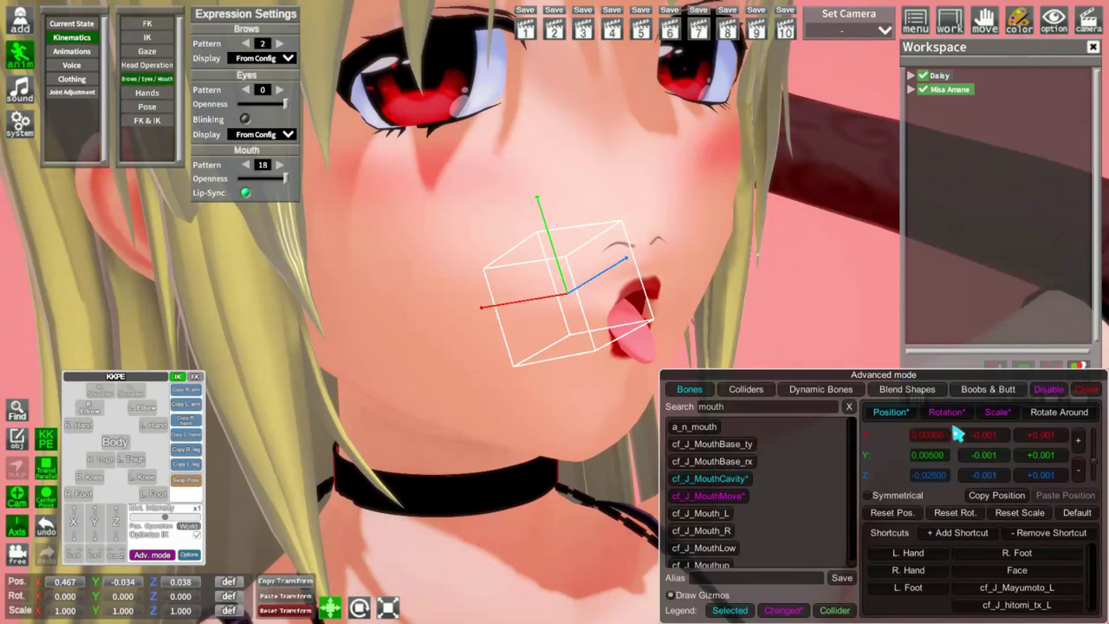
click(938, 414)
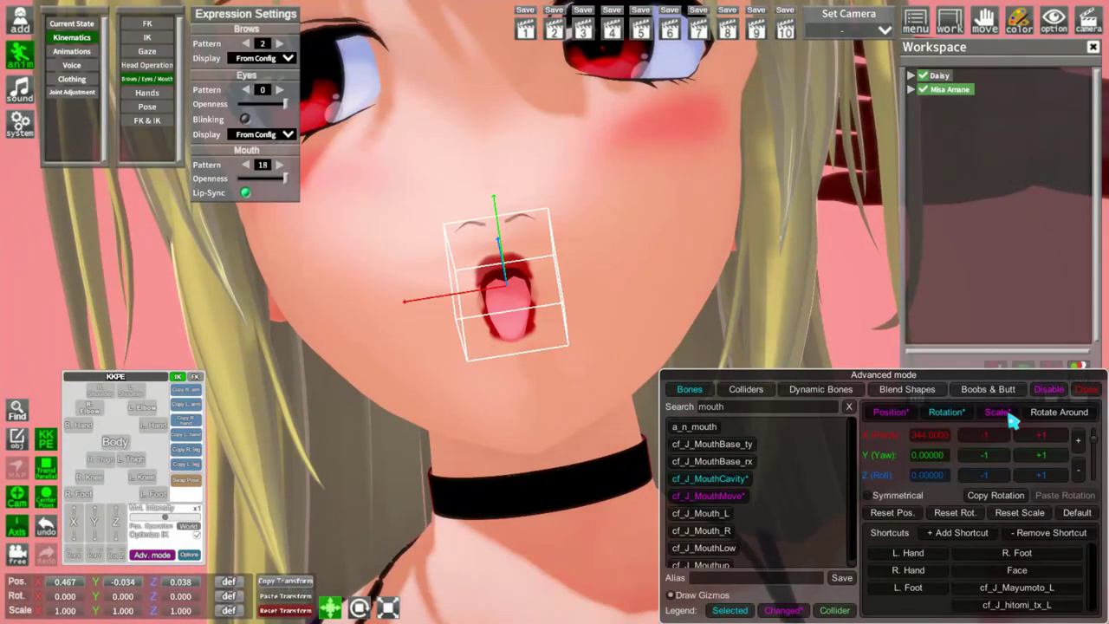
click(1007, 414)
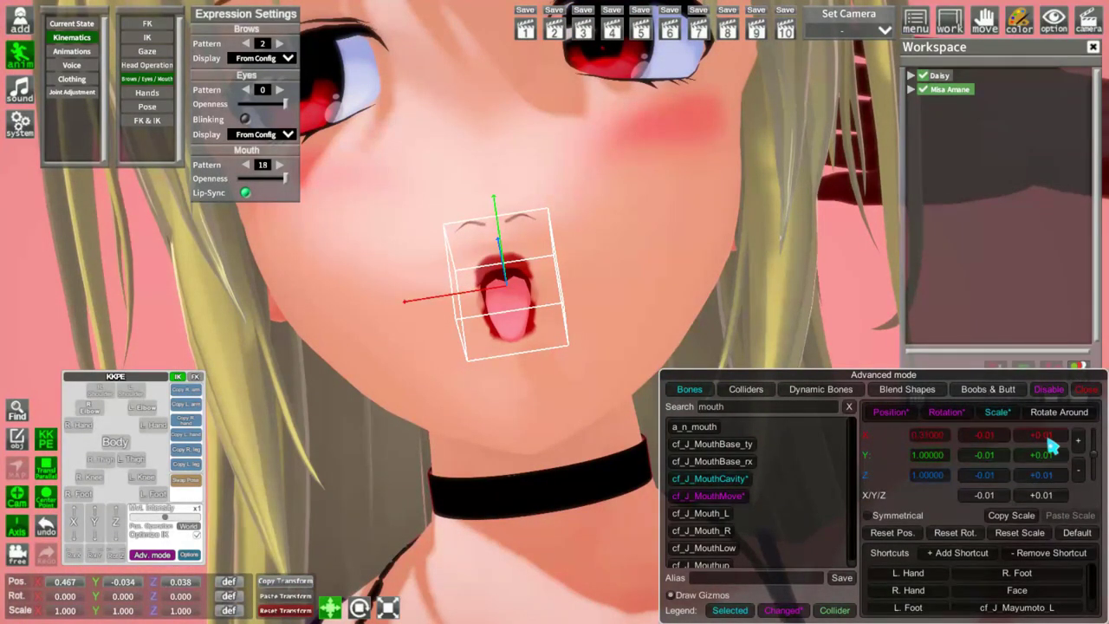
drag(1044, 437, 1002, 438)
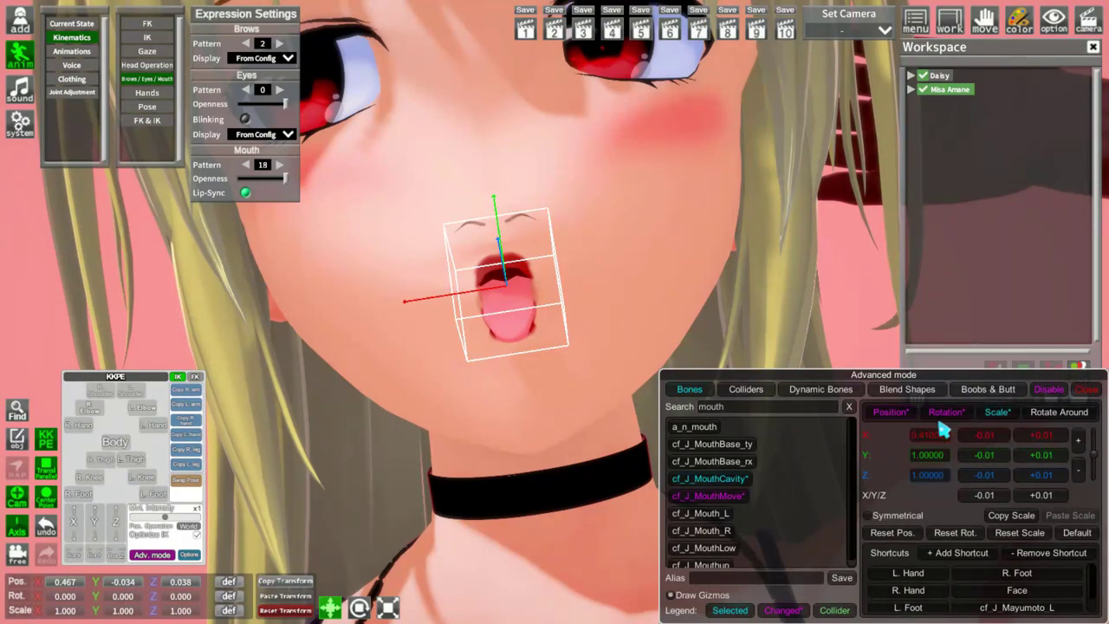
Select Misa Amane's cf_J_Mouth_L bone and rotate it about its Z (Roll) axis
click(704, 513)
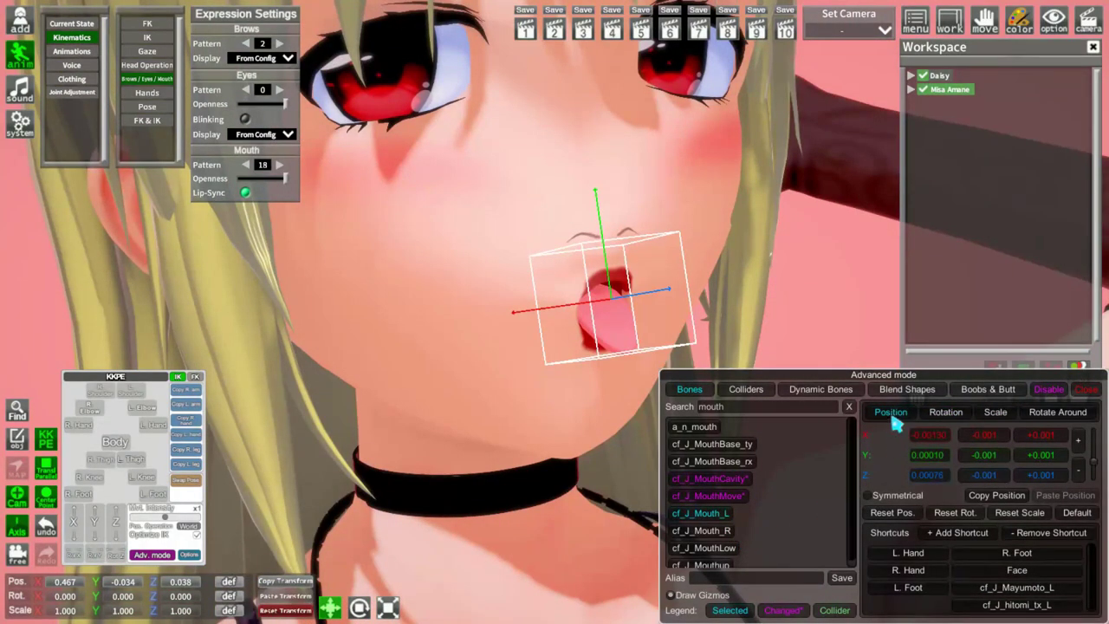
click(946, 413)
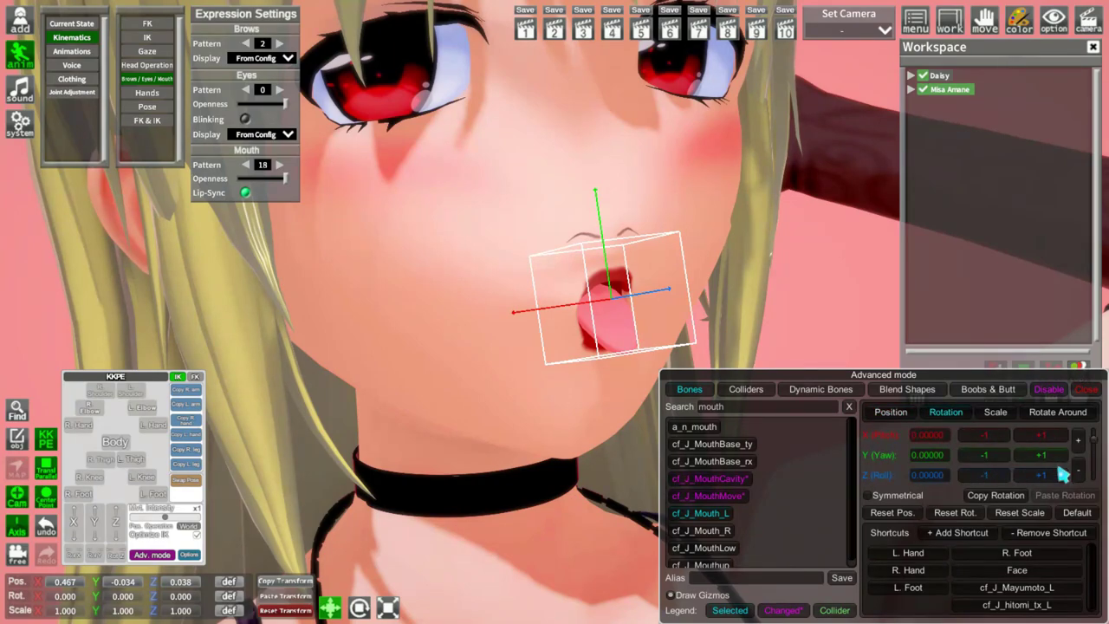
drag(986, 477, 969, 442)
Enable Symmetrical for the cf_J_Mouth_L bone and move it to X -0.0113 and Y 0.0051
click(891, 413)
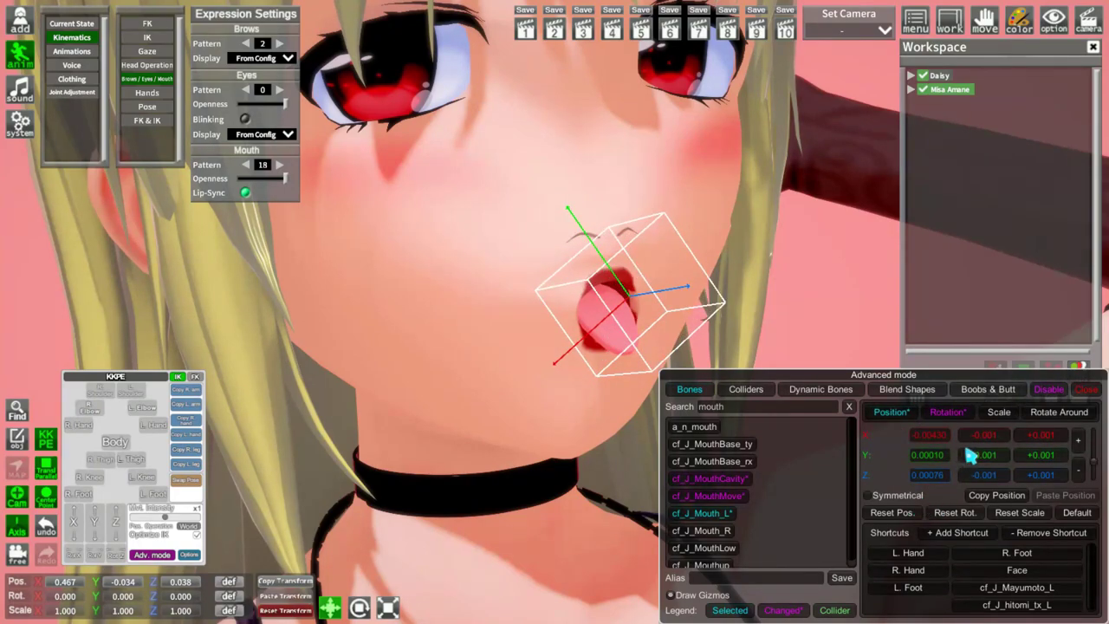
drag(984, 444, 985, 444)
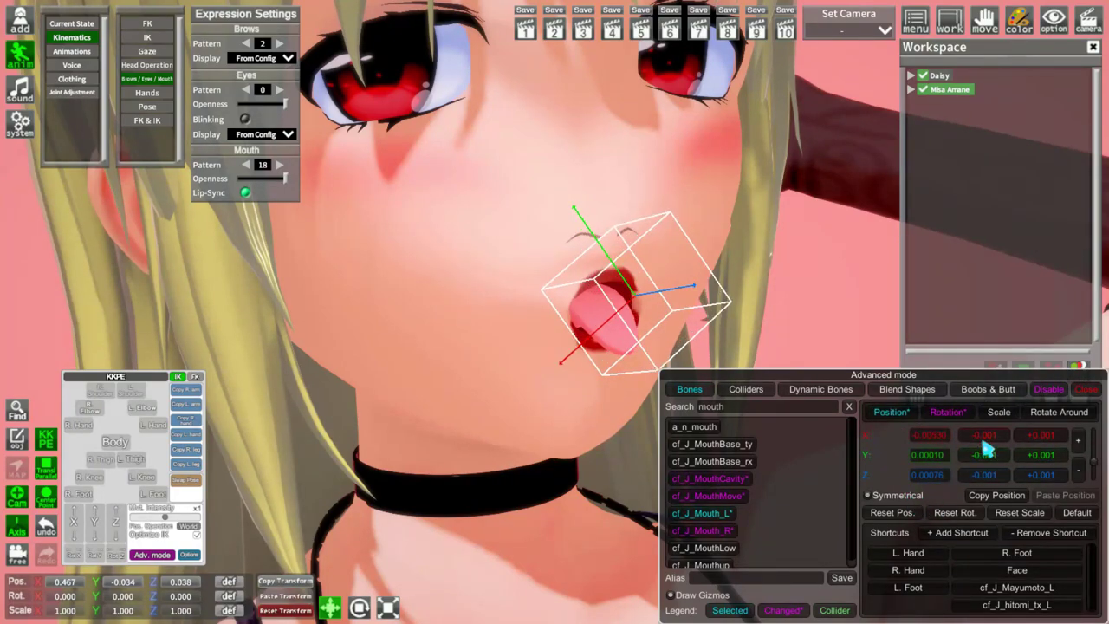
click(983, 443)
drag(813, 350, 730, 350)
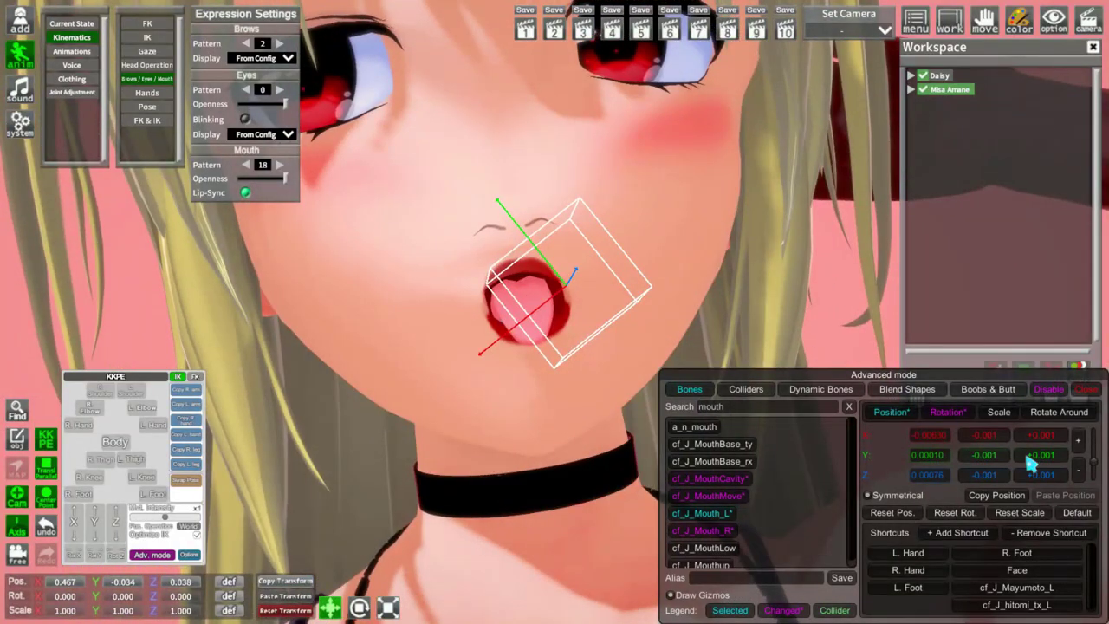
drag(1044, 452, 1048, 466)
click(1045, 459)
click(994, 436)
click(993, 436)
click(993, 436)
drag(994, 439, 994, 438)
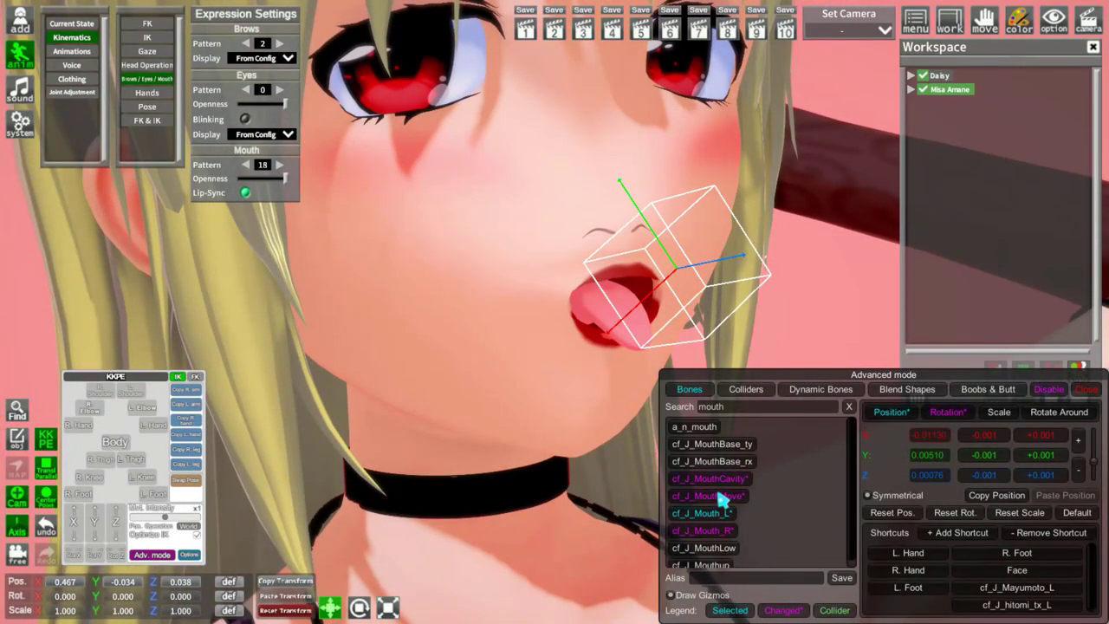
Select the cf_J_MouthMove bone and set its scale to X 1.47 and Y 0.91
click(710, 496)
click(994, 413)
mouse_move(992, 454)
mouse_down()
mouse_move(1017, 454)
mouse_move(995, 437)
mouse_up()
mouse_move(882, 353)
mouse_down()
mouse_move(763, 343)
mouse_move(871, 362)
mouse_up()
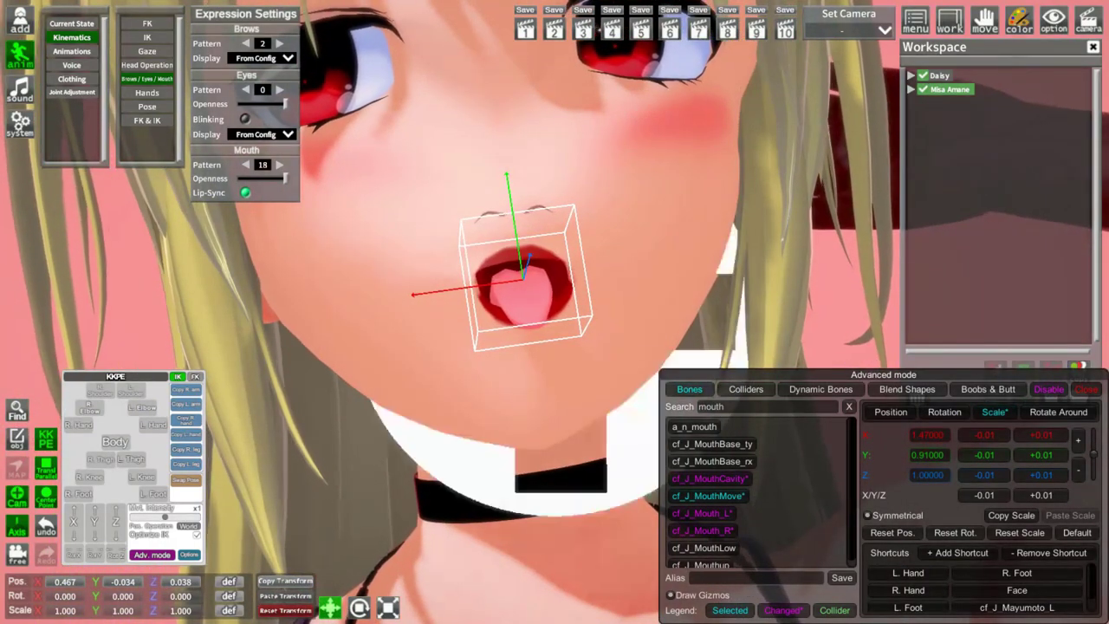
Select the cf_J_MouthCavity bone and widen it in X scale
click(716, 479)
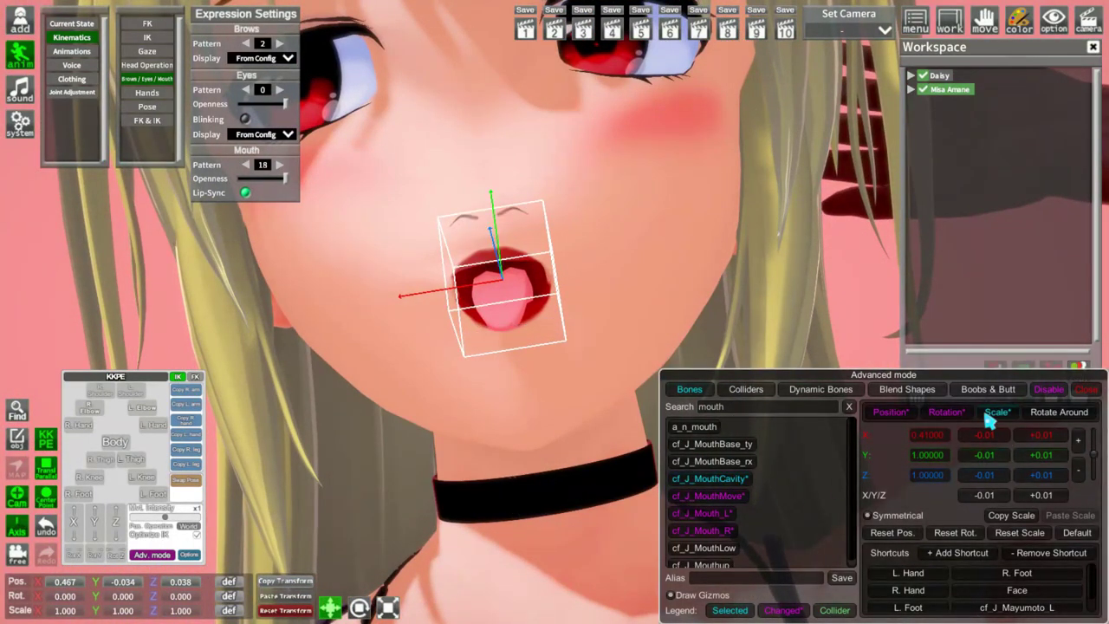
drag(1040, 440, 1039, 441)
drag(875, 357, 876, 357)
Increase the cf_J_MouthCavity bone's X (Pitch) rotation and move it to Y 0.007 and Z -0.021
click(948, 412)
drag(1038, 440, 1037, 451)
click(910, 414)
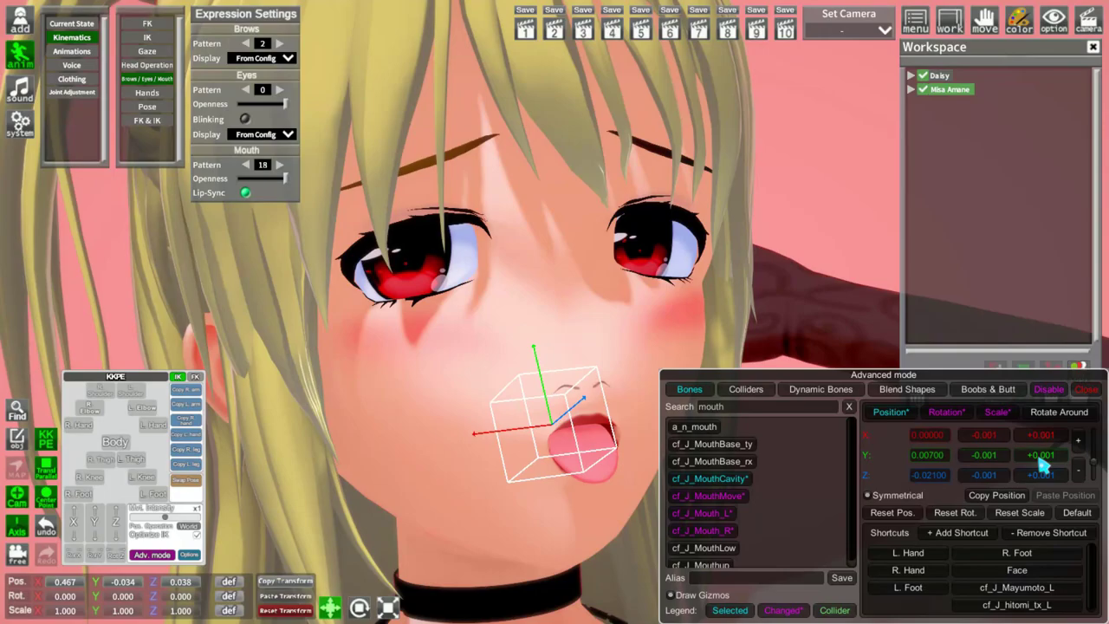
right_drag(875, 357, 876, 357)
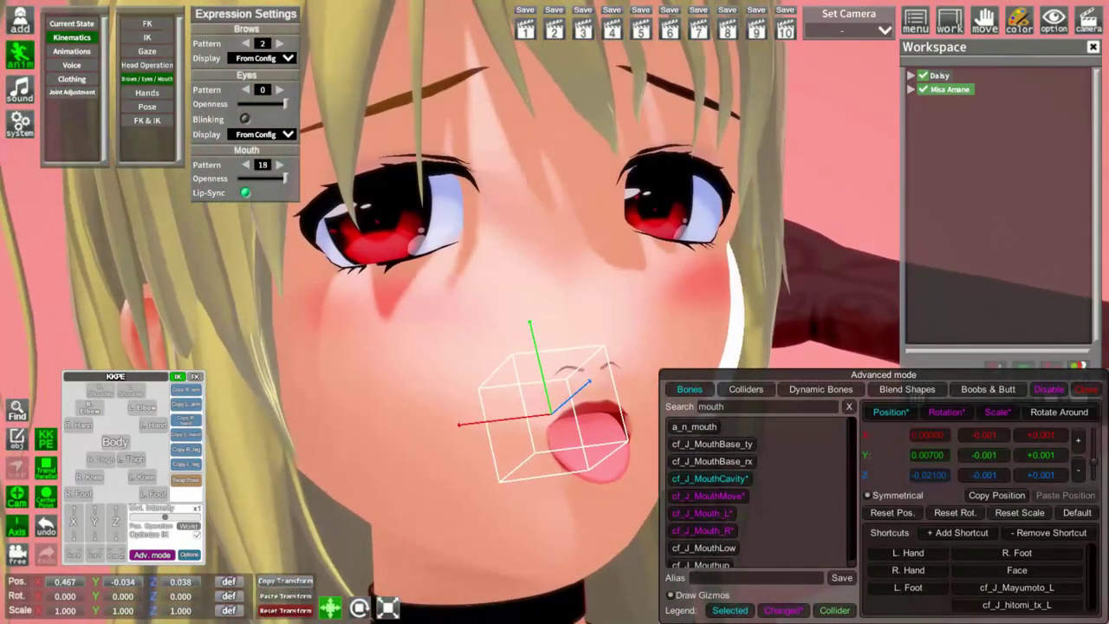
Select the cf_J_Mouth_R bone, turn off Symmetrical, and move it outward to X 0.0153
click(722, 530)
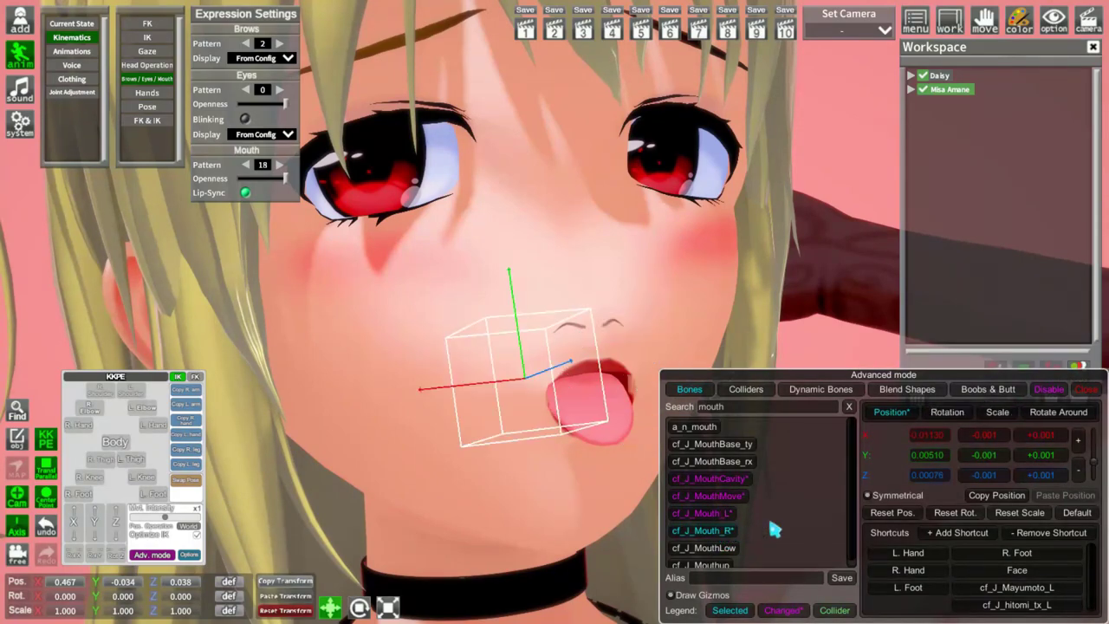
click(912, 498)
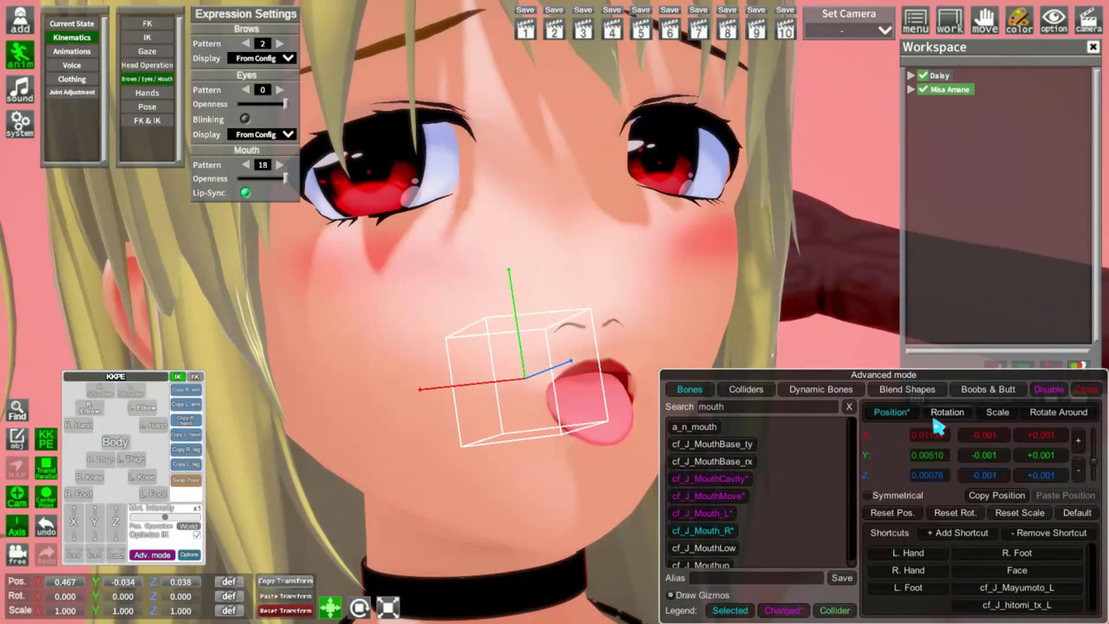
click(994, 439)
click(1028, 434)
click(1027, 433)
click(1028, 433)
double_click(1032, 440)
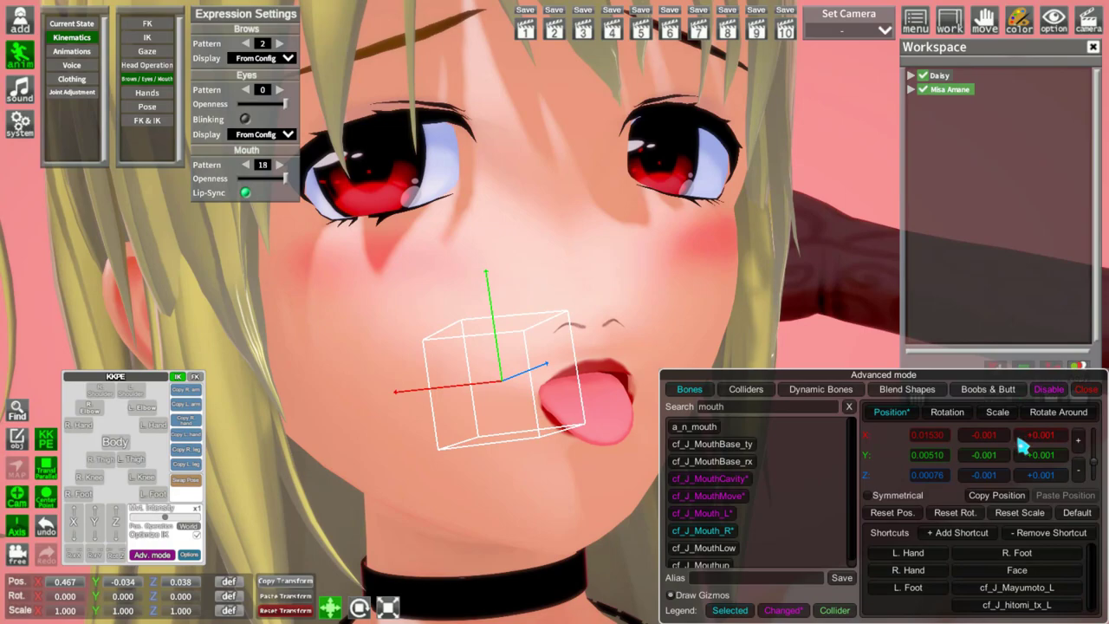
Raise the cf_J_Mouth_R bone alone to Y 0.0131
click(991, 458)
click(1029, 458)
click(1028, 457)
click(1028, 457)
click(1029, 458)
click(1029, 458)
click(1029, 457)
click(1029, 458)
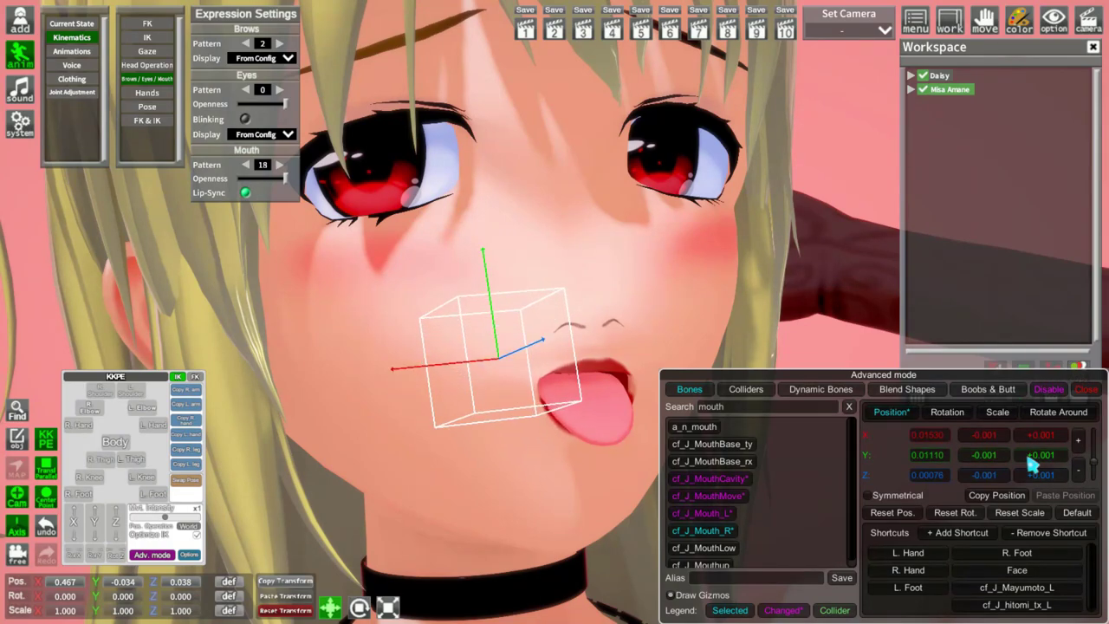
click(1028, 458)
click(1028, 458)
Refine the cf_J_Mouth_R bone's position to X 0.0163 and Y 0.0141
drag(767, 323, 587, 362)
mouse_move(586, 362)
right_down()
mouse_move(537, 321)
mouse_move(555, 390)
mouse_move(576, 346)
right_up()
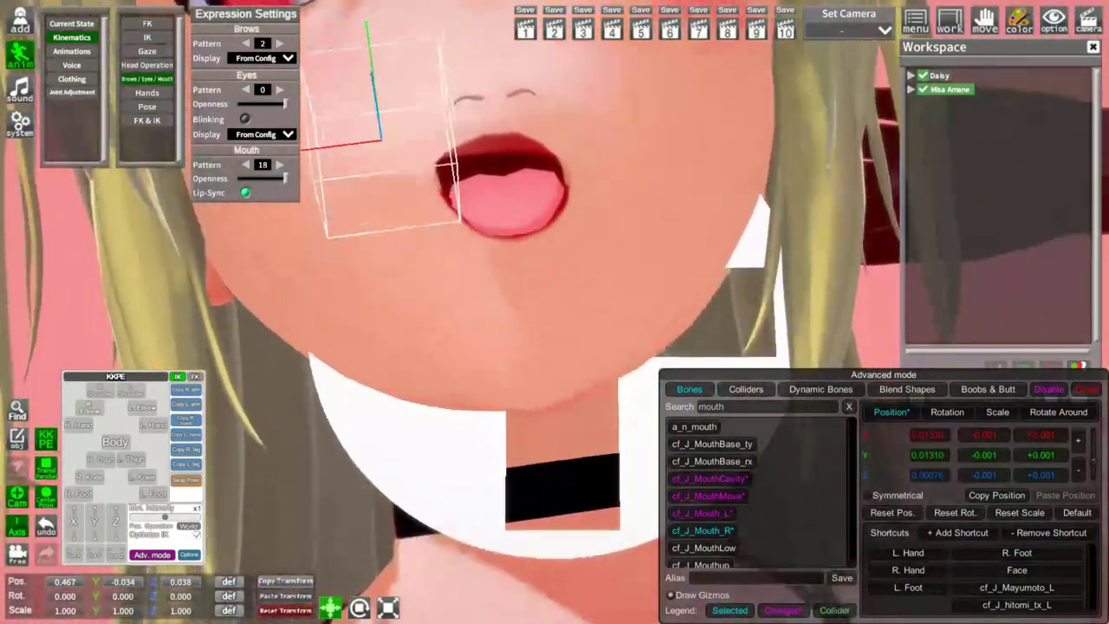
drag(548, 337, 548, 337)
click(1049, 459)
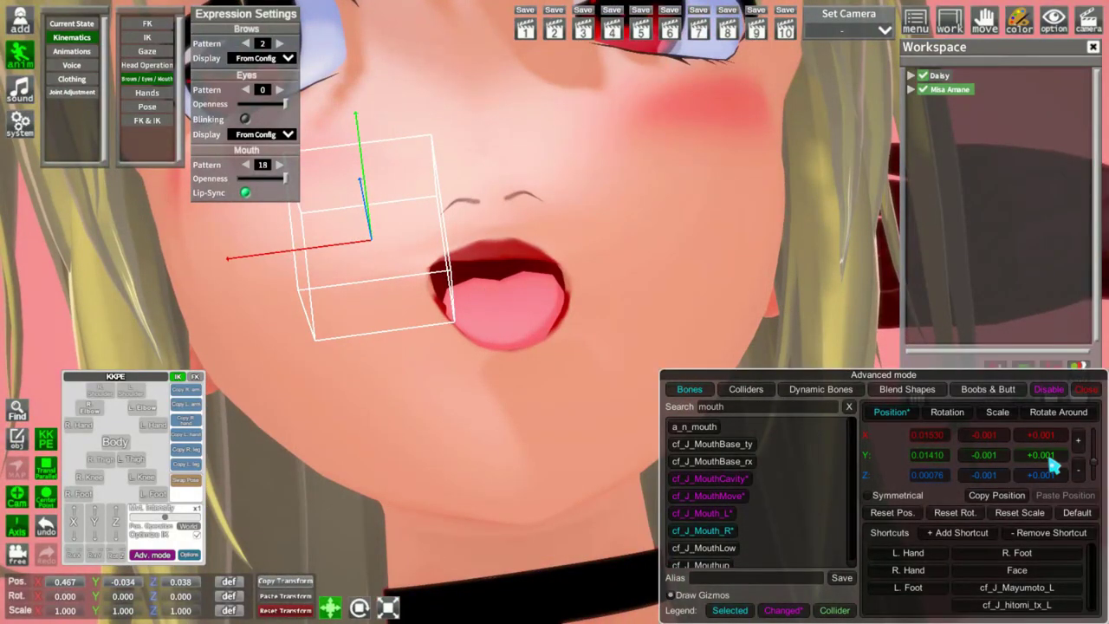
click(1039, 439)
click(1039, 439)
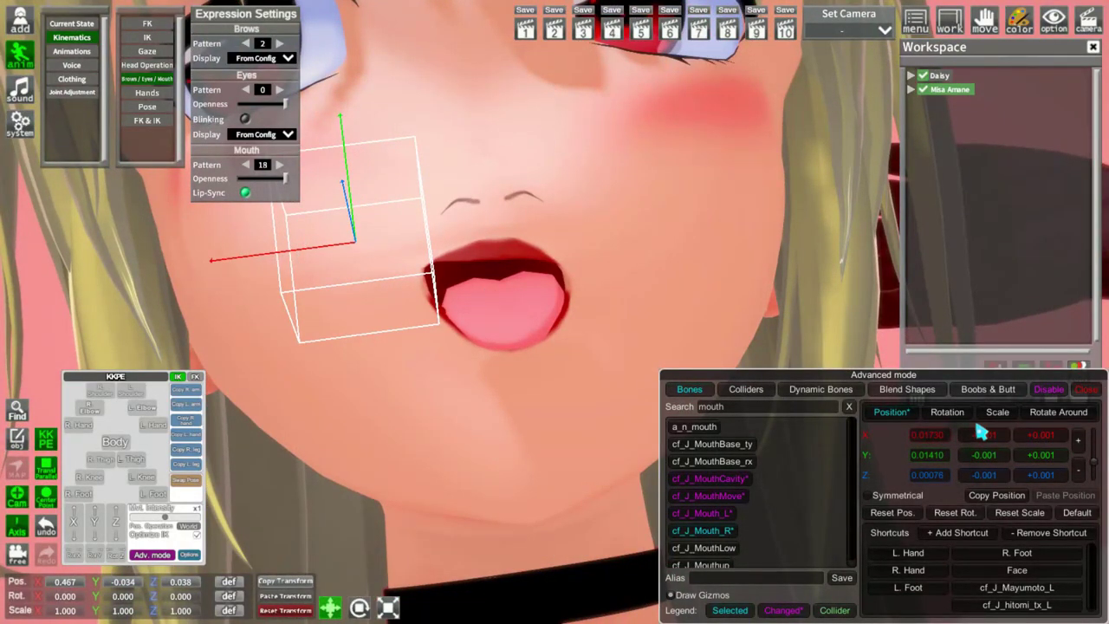
click(978, 435)
right_drag(686, 317, 670, 295)
drag(670, 295, 670, 295)
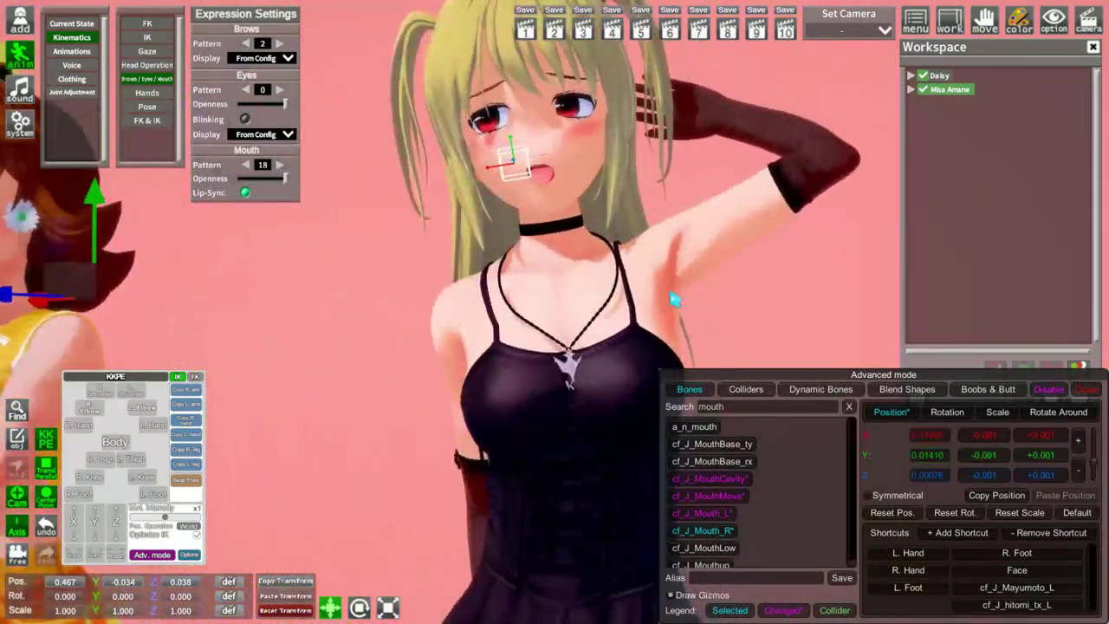
right_drag(670, 295, 670, 295)
drag(670, 295, 670, 295)
Set the Eyes / Mouth blend shape eye_face.f00_def_cl to 27
click(925, 389)
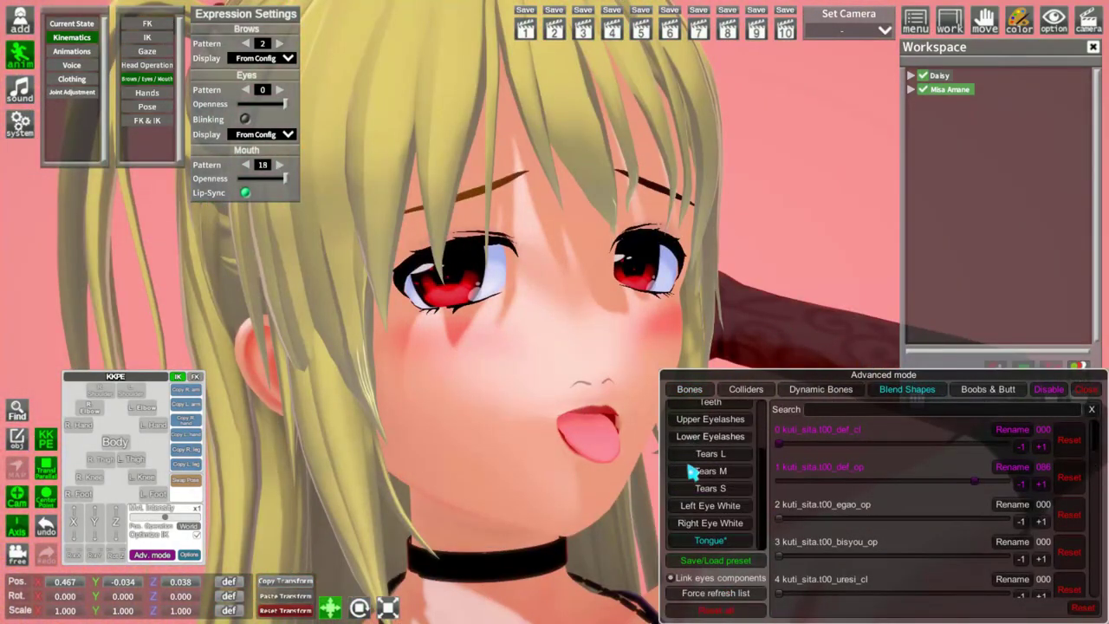
scroll(692, 465, up, 2)
click(716, 427)
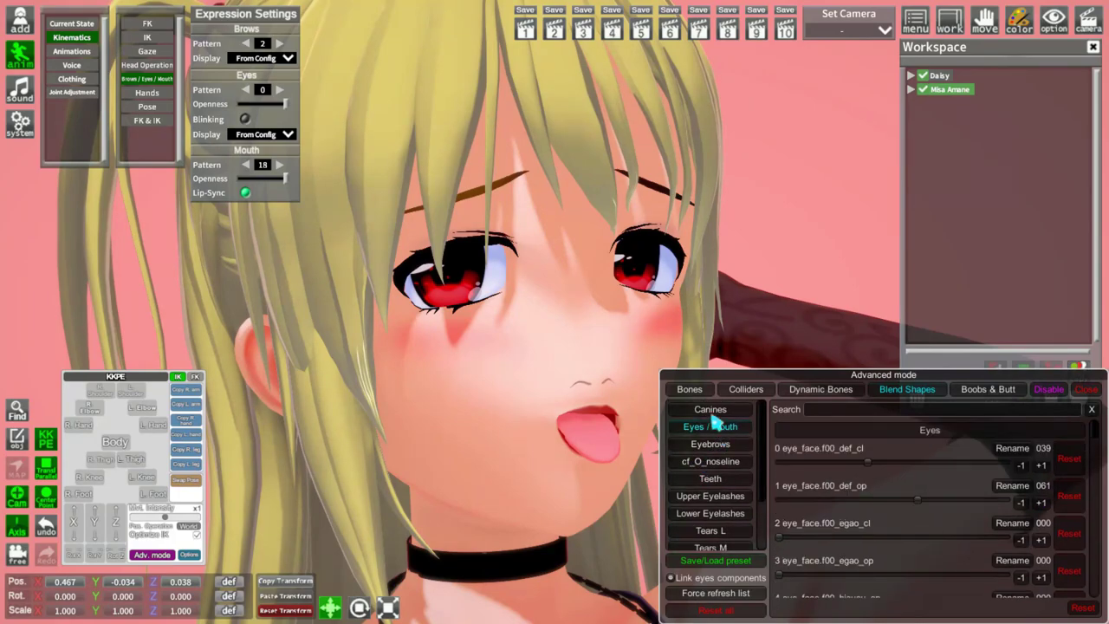
drag(734, 288, 723, 286)
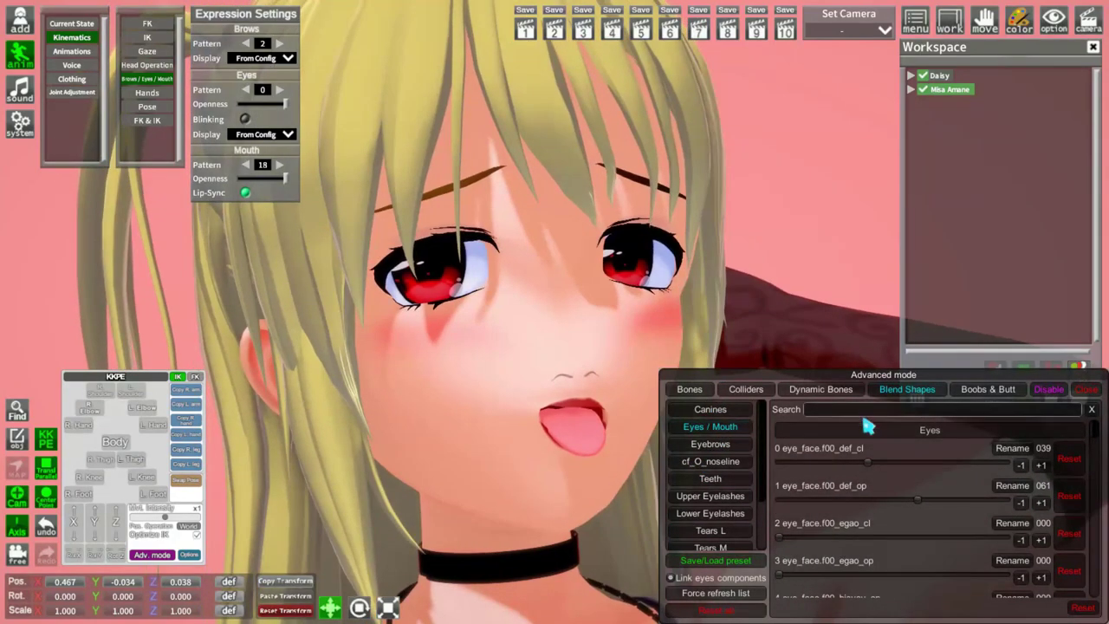
drag(866, 463, 832, 469)
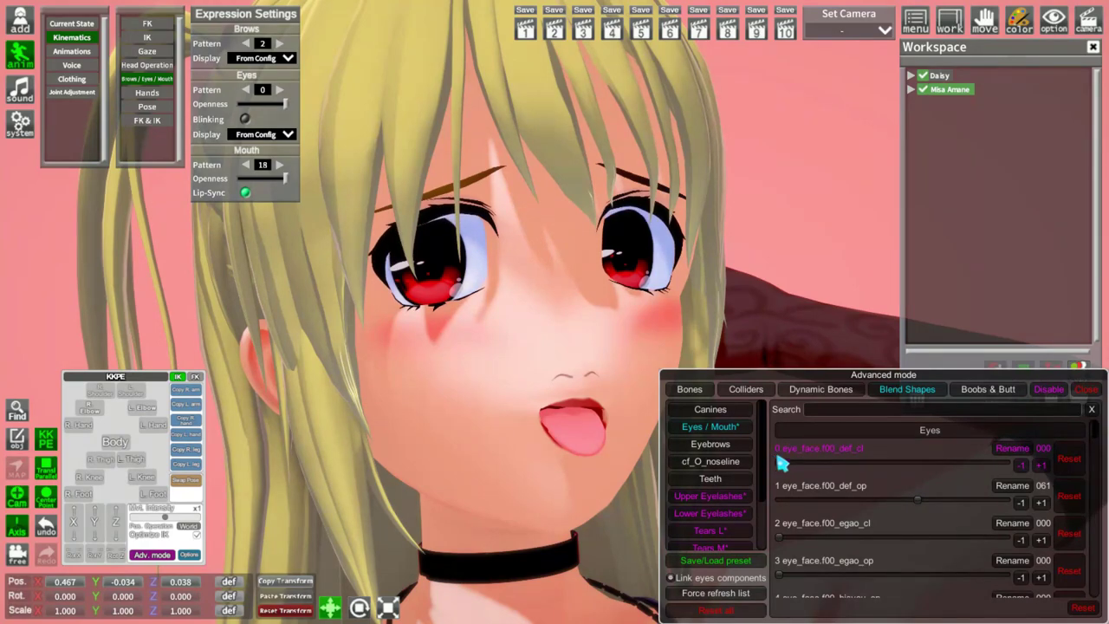
mouse_move(829, 465)
mouse_down()
mouse_move(1039, 480)
mouse_move(812, 461)
mouse_move(845, 468)
mouse_up()
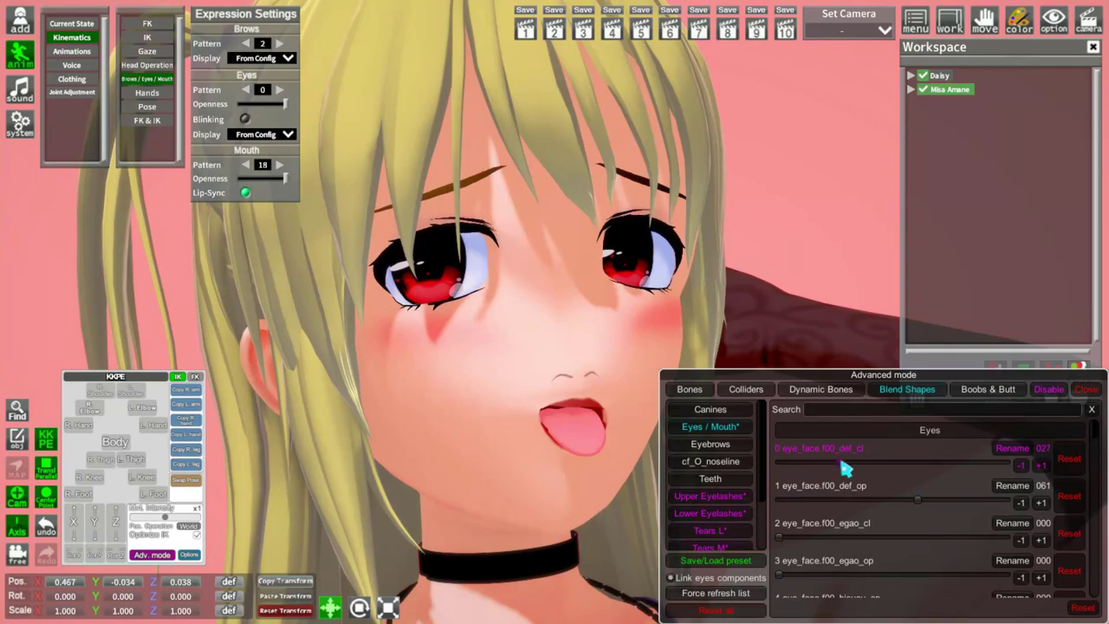
right_drag(607, 347, 600, 394)
scroll(555, 312, up, 8)
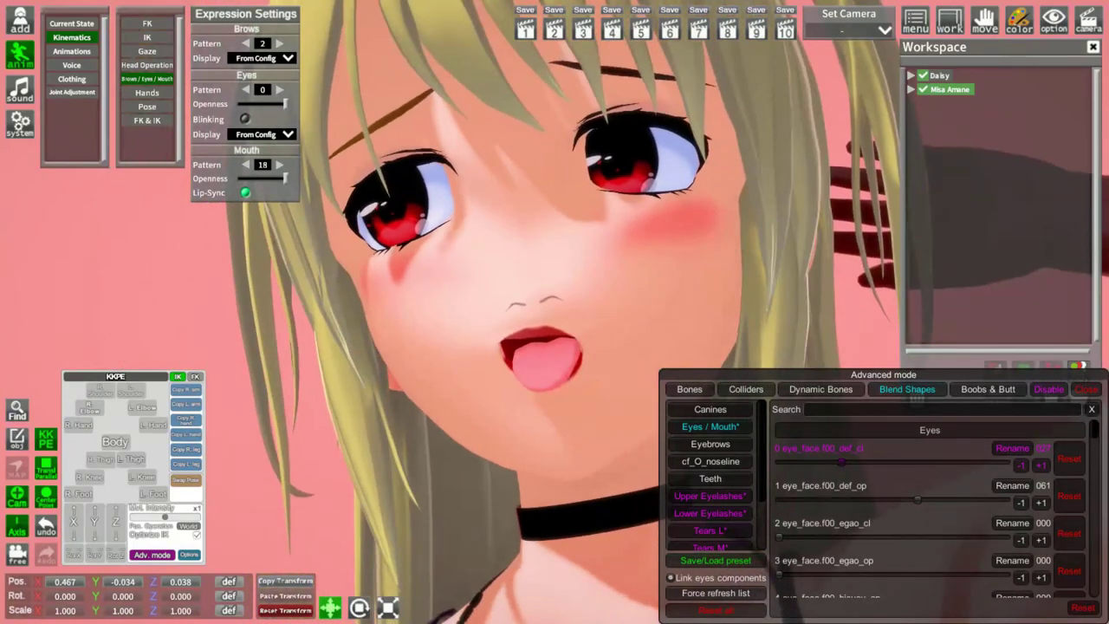
Find the cf_J_Mayumoto_L bone by searching for "mayu" and set its Z (Roll) rotation to 356 with Symmetrical enabled
click(690, 390)
click(697, 408)
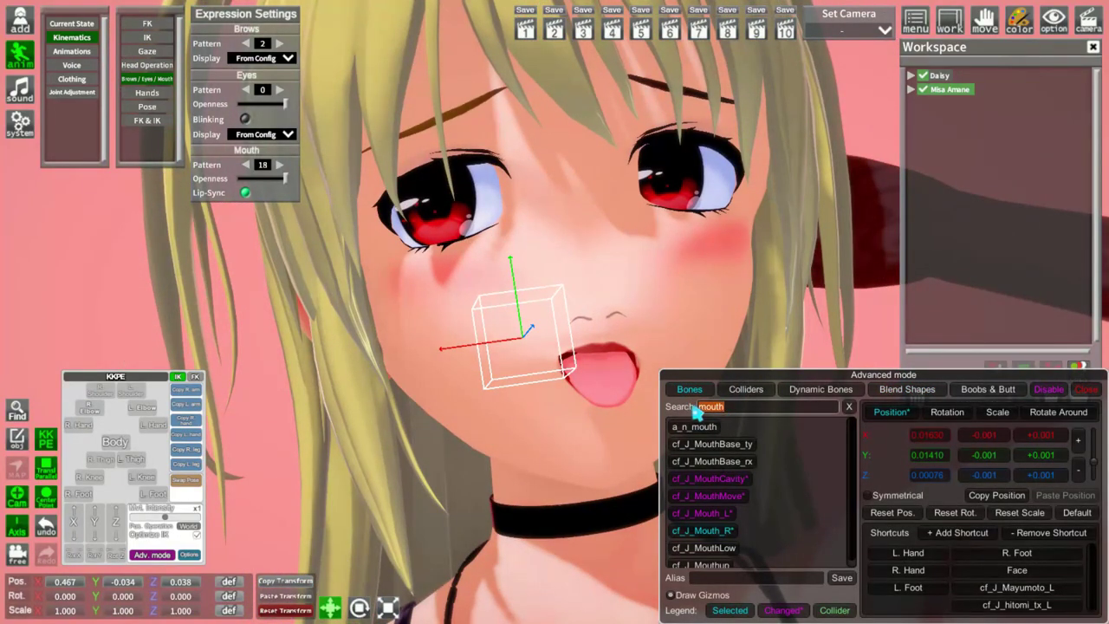
text(mayu)
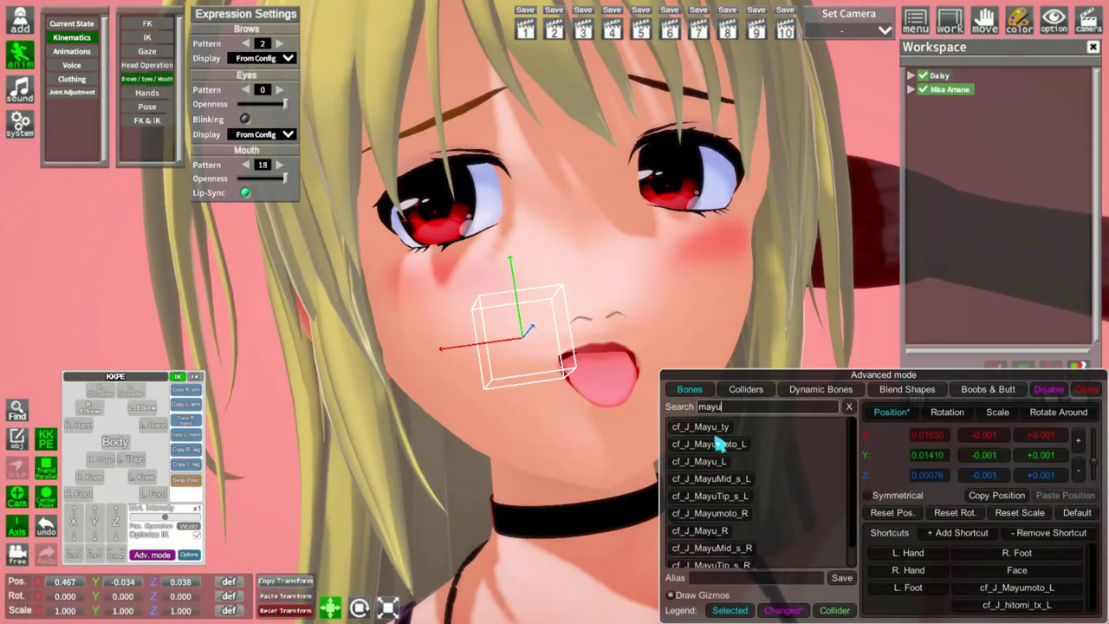
click(716, 444)
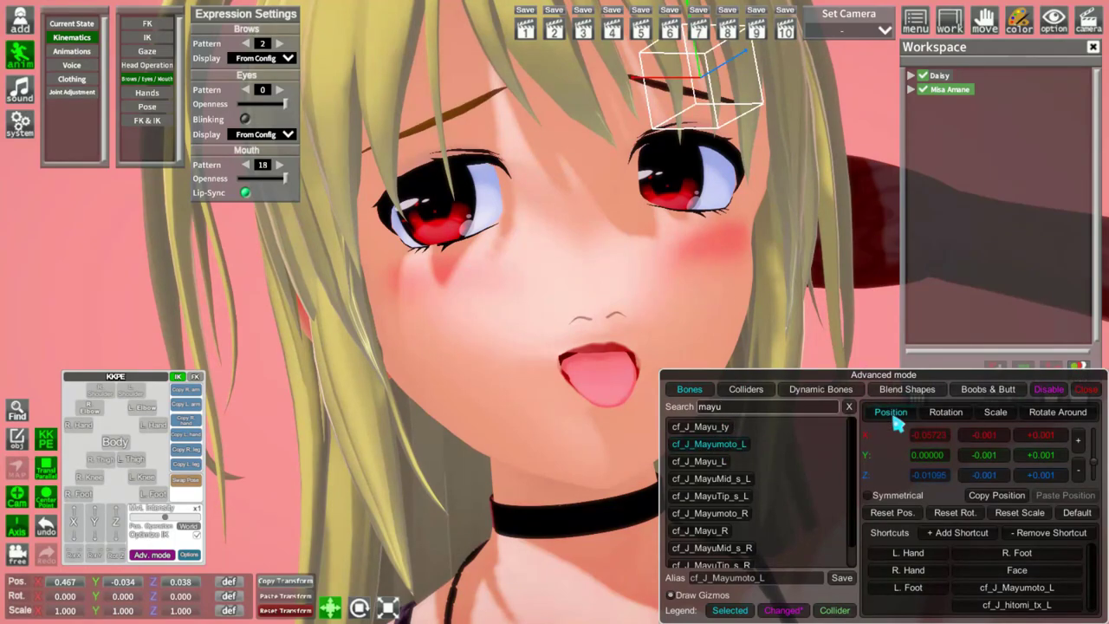
click(950, 416)
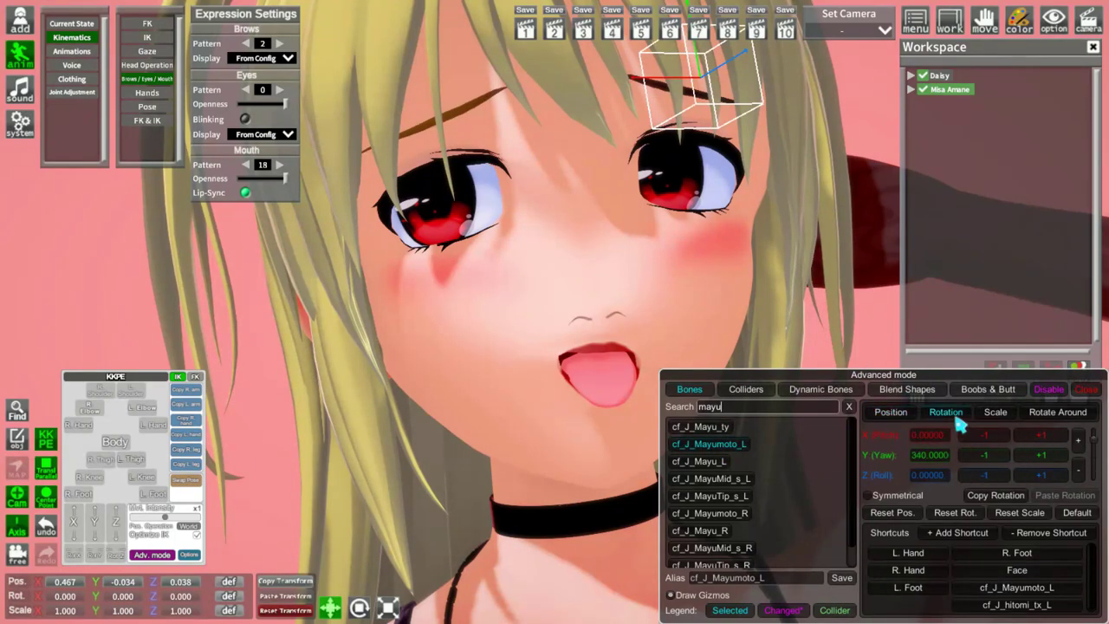
click(988, 477)
click(992, 481)
click(916, 497)
click(1008, 475)
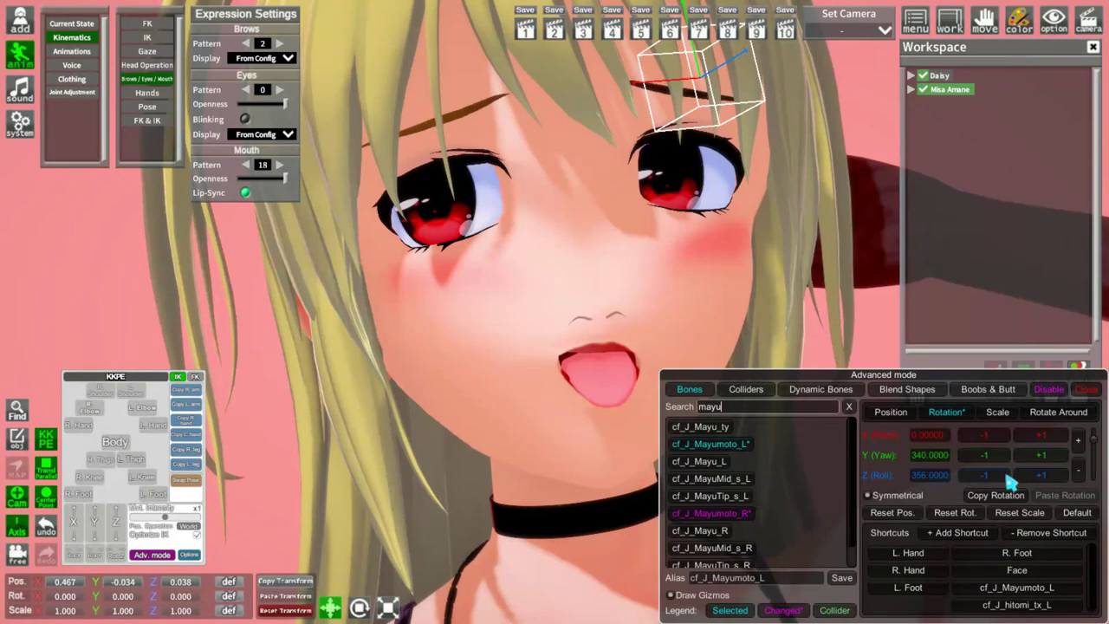
Move the cf_J_Mayumoto_L bone symmetrically down to Y -0.009, shift it inward in X, and set Z to -0.01195
click(891, 412)
click(981, 456)
click(981, 456)
click(982, 460)
click(981, 459)
click(980, 457)
click(980, 457)
click(1037, 439)
click(1038, 438)
right_drag(537, 286, 537, 450)
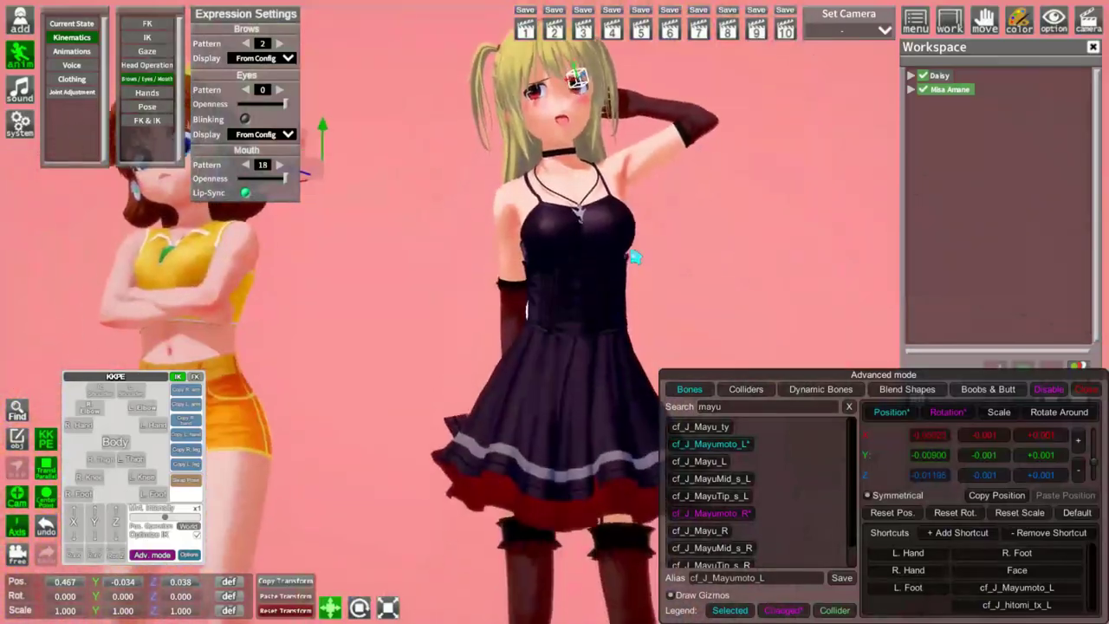